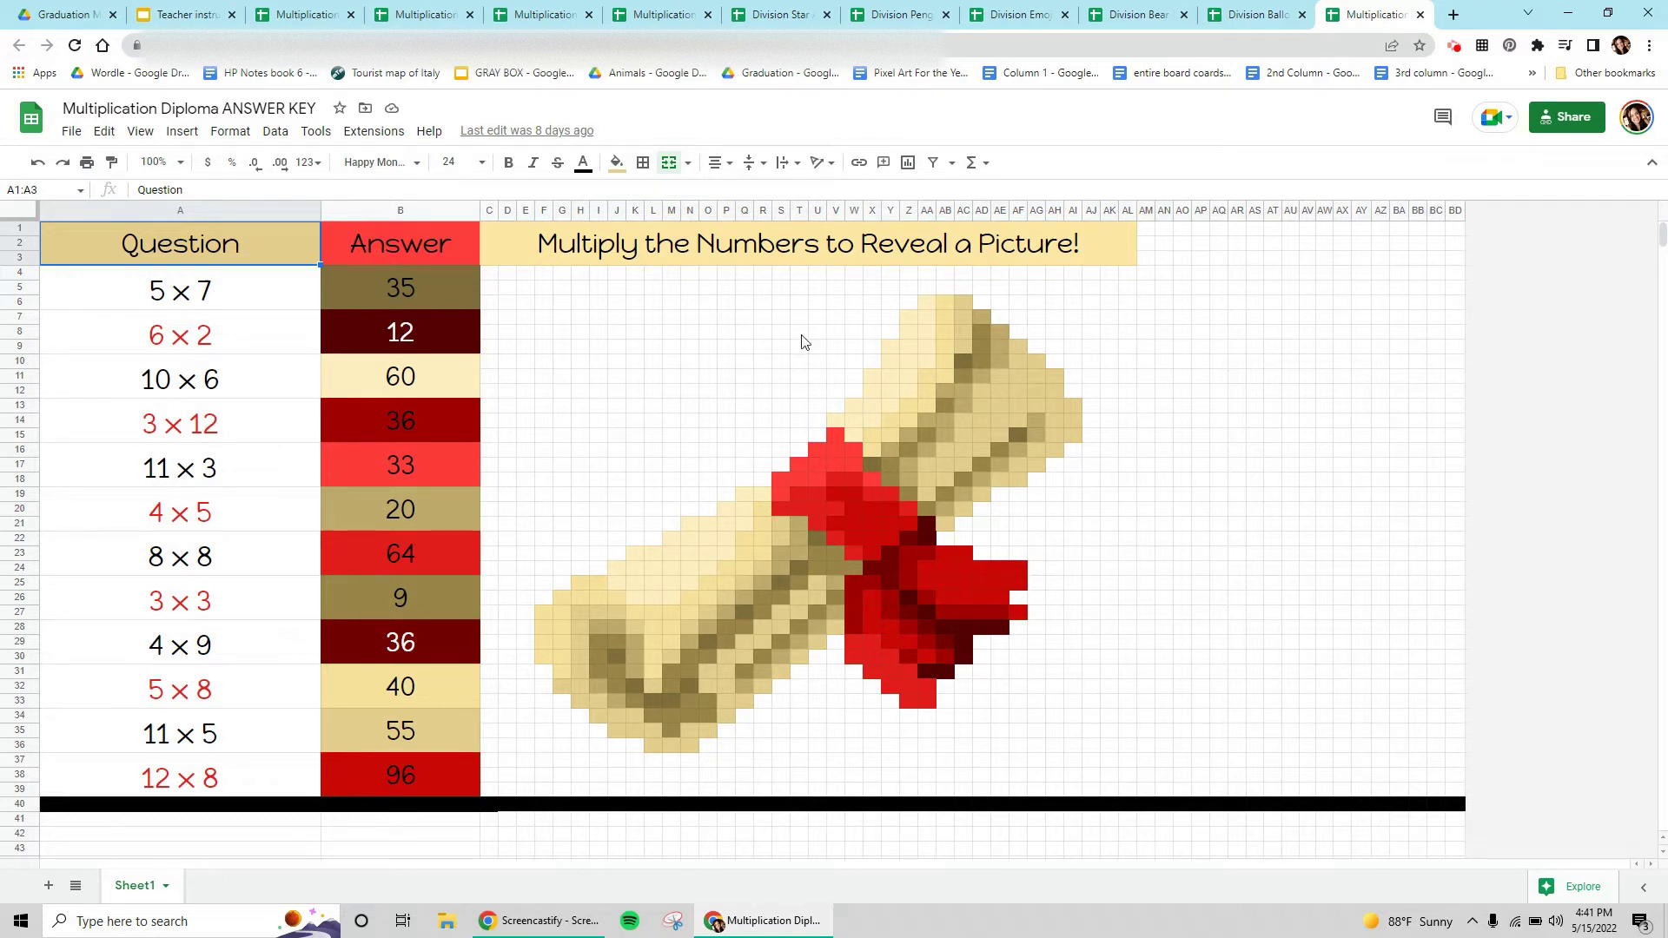
- Clear the answer cells one by one, moving up the column from answer 96
left_click(426, 790)
key("Delete")
key("Up")
key("Delete")
key("Up")
key("Delete")
key("Up")
key("Delete")
key("Up")
key("Delete")
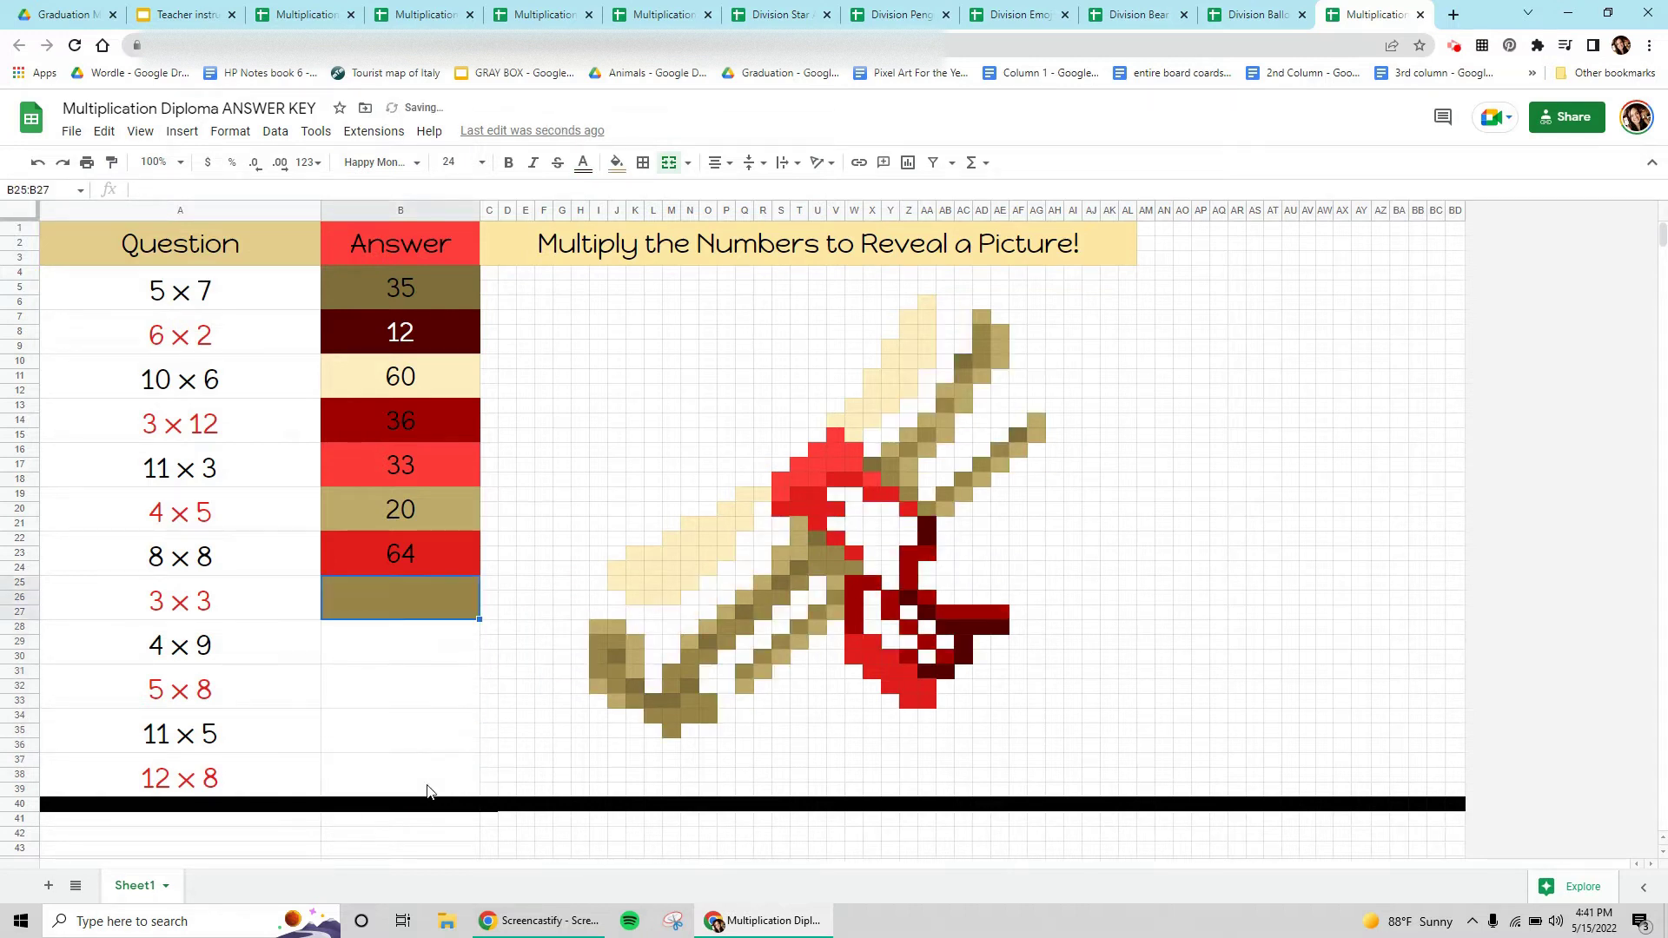
key("Up")
key("Delete")
key("Up")
key("Delete")
key("Up")
key("Delete")
key("Up")
key("Delete")
key("Up")
key("Delete")
key("Up")
key("Delete")
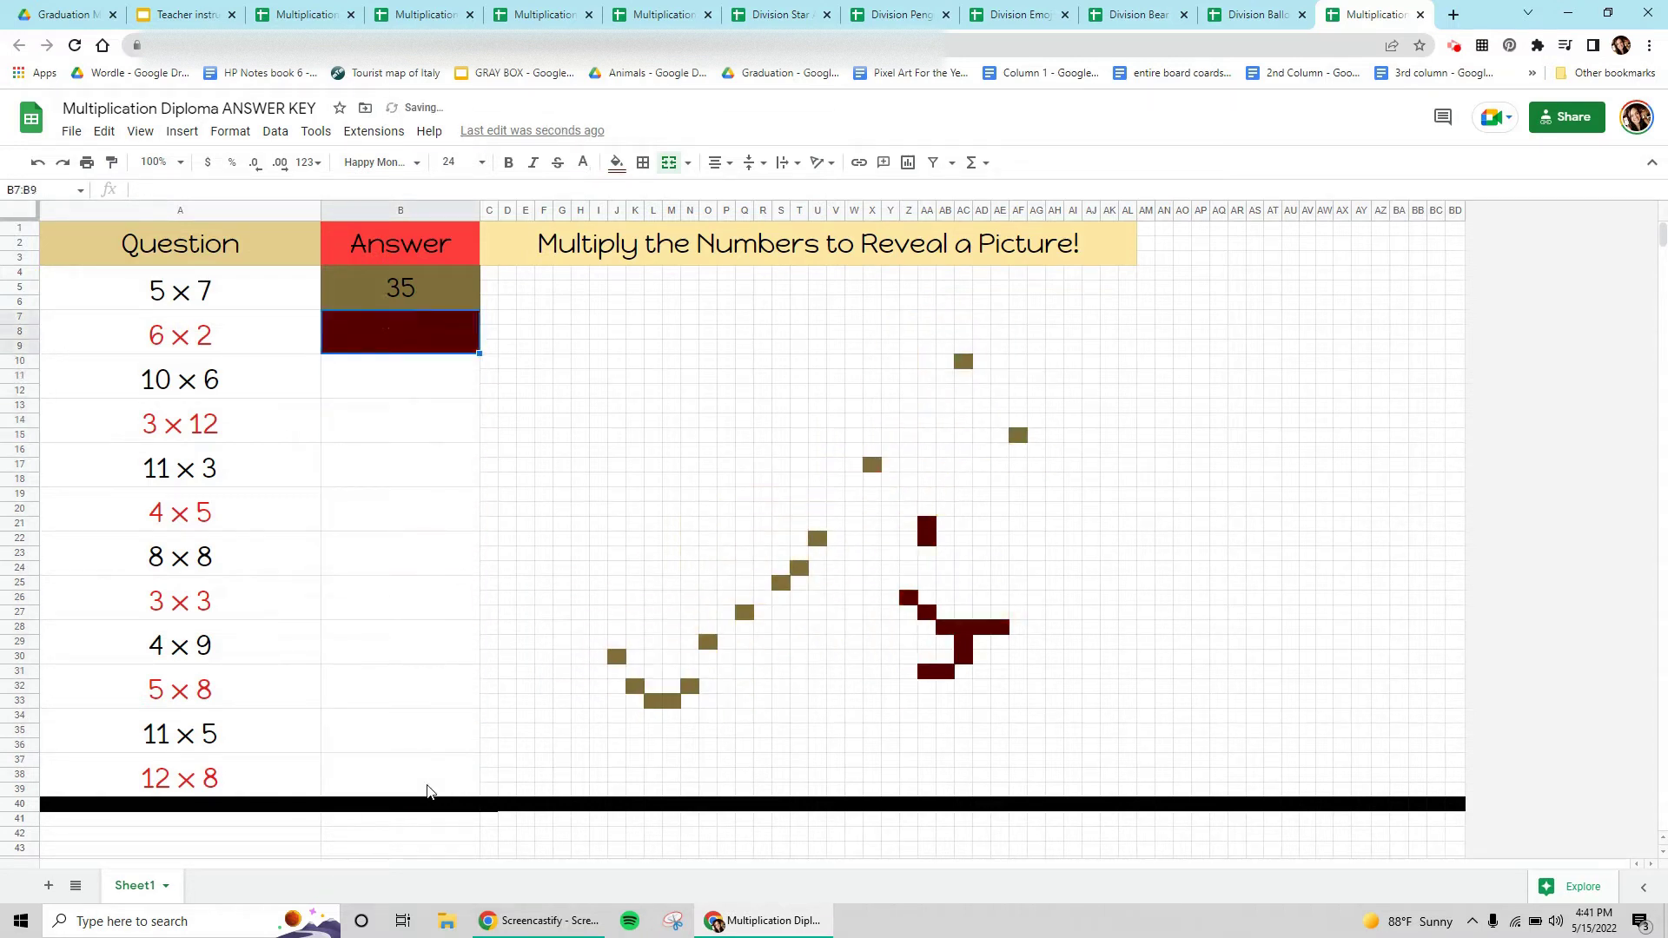
key("Up")
key("Delete")
- Undo the clearing to restore all the deleted answers, including 33, 36 and 96
key("ctrl+z")
key("ctrl+z")
key("ctrl+z")
key("ctrl+z")
key("ctrl+z")
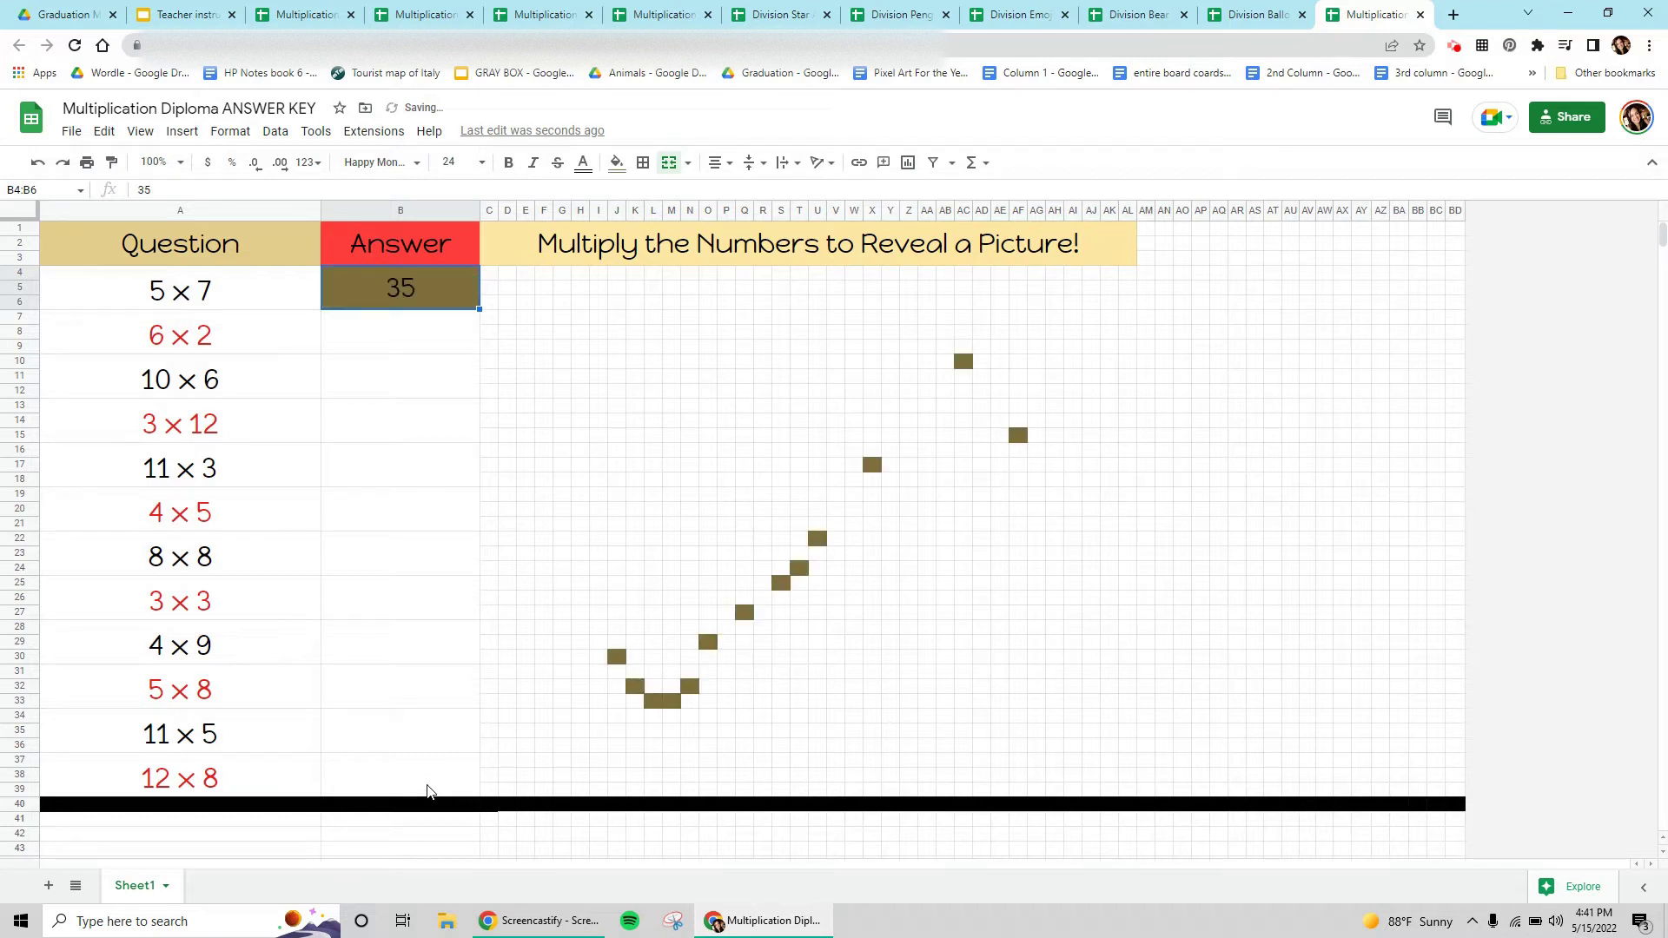
key("ctrl+z")
key("ctrl+z")
key("ctrl+z")
key("ctrl+z")
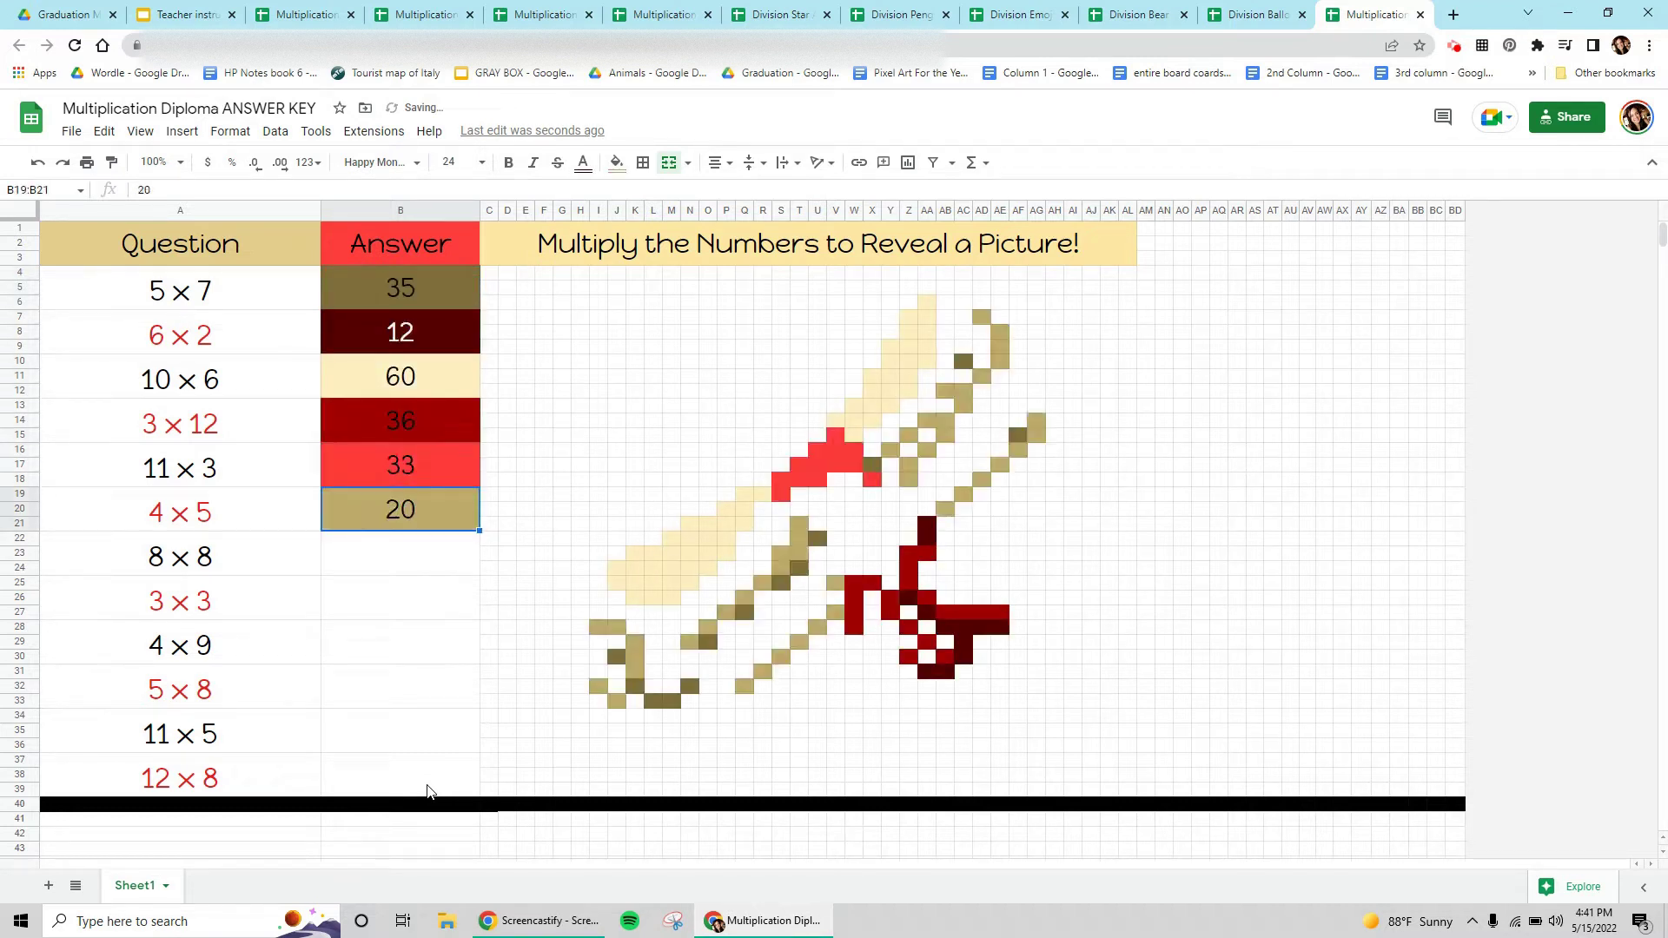
key("ctrl+z")
key("ctrl+z")
key("ctrl+z")
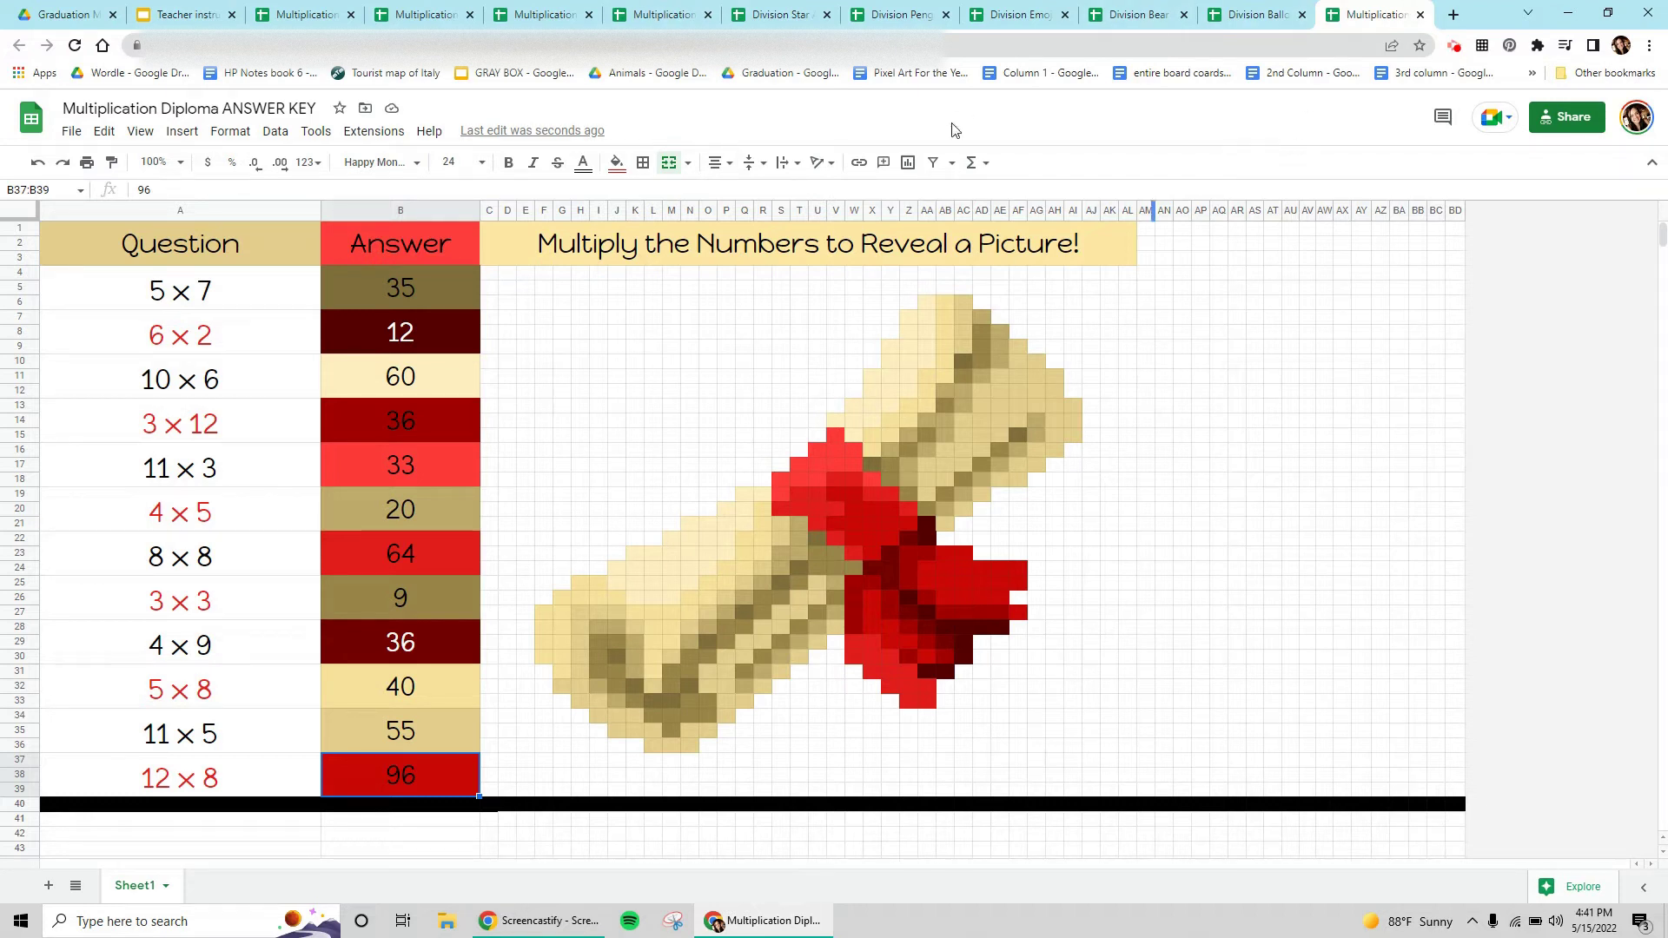
- Open the Teacher instructions presentation at slide 4, on editing questions and answers
left_click(65, 14)
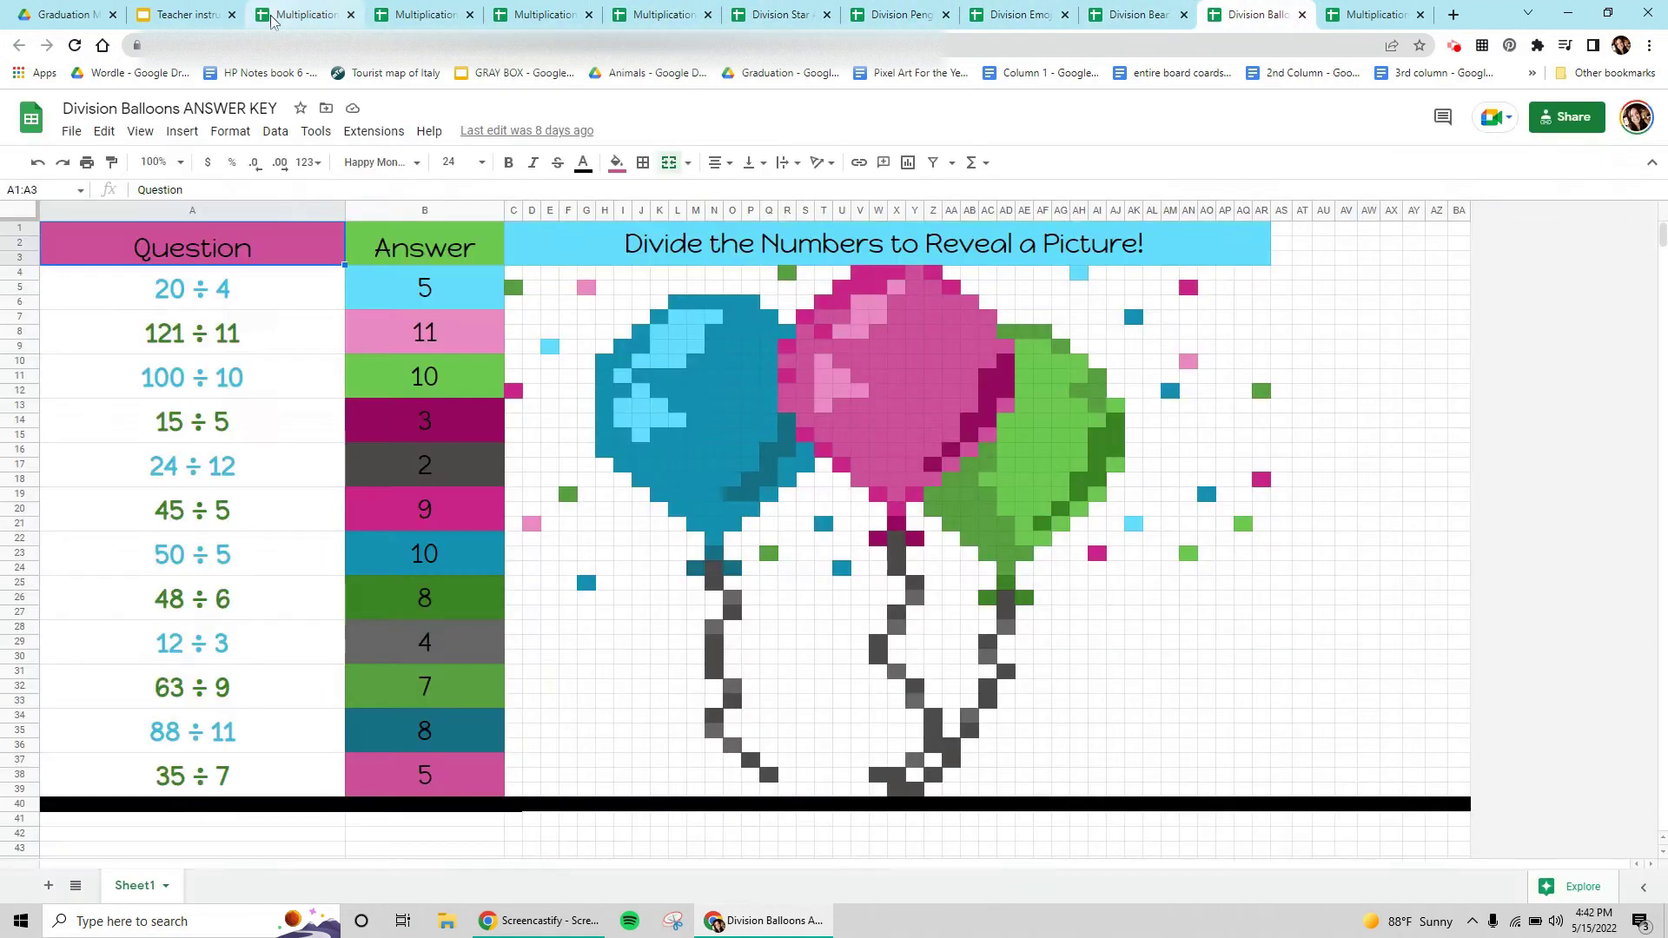
left_click(150, 8)
left_click(117, 497)
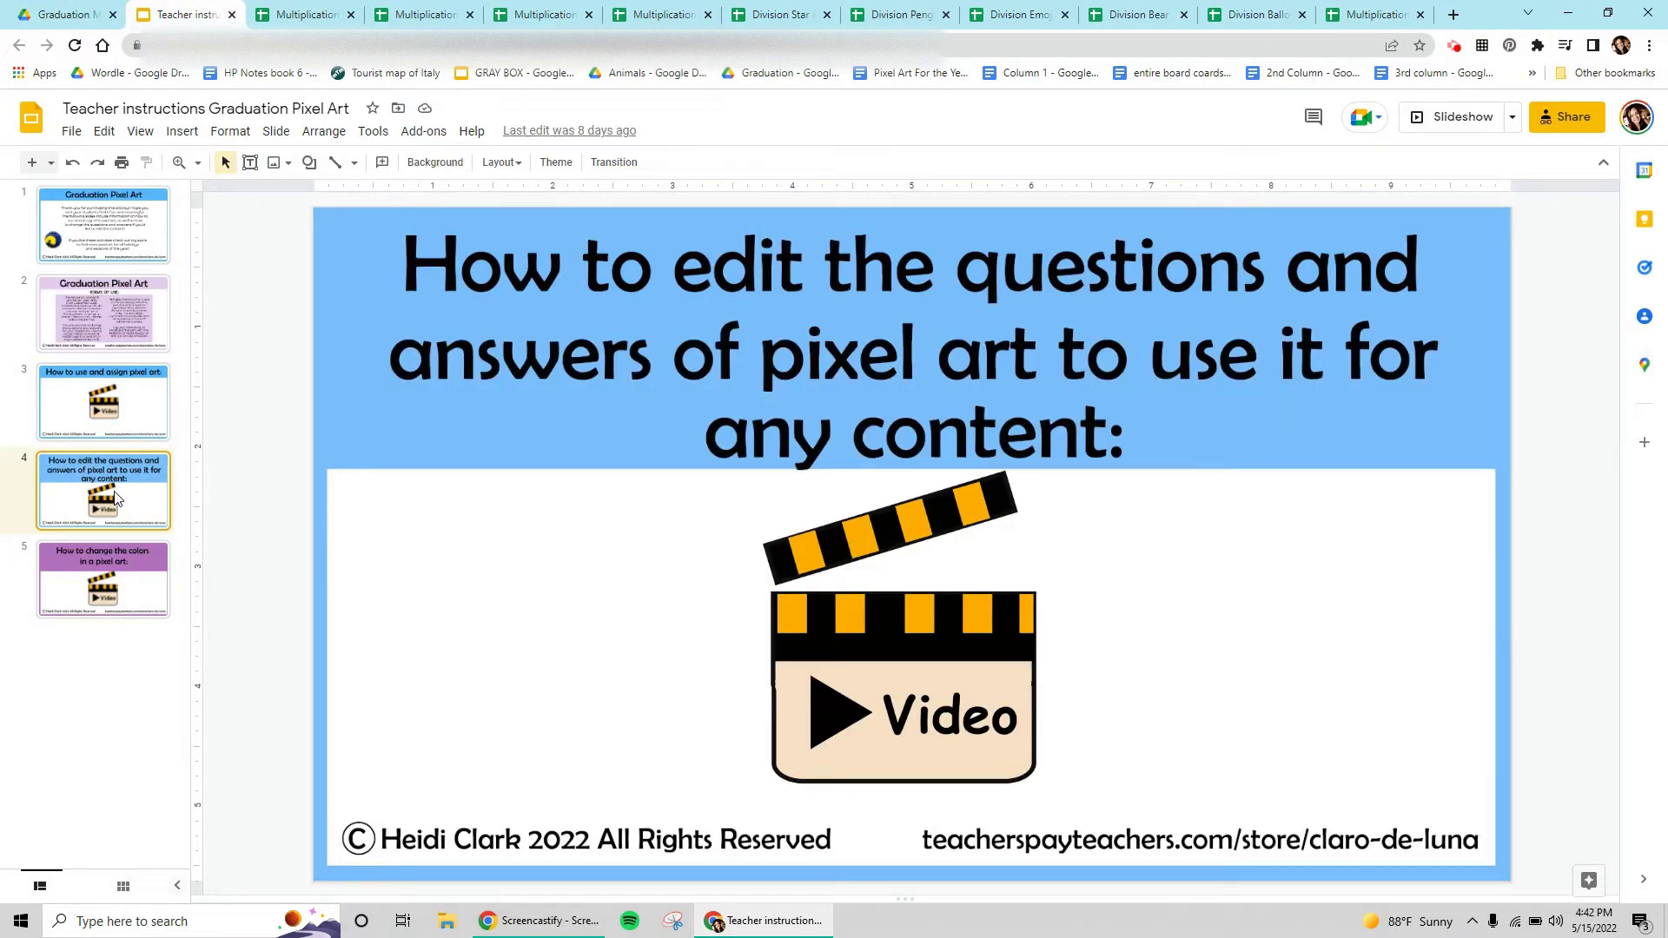
- Glance at the Division Balloons key, page back to slide 1, then return to Multiplication Diploma
left_click(1255, 15)
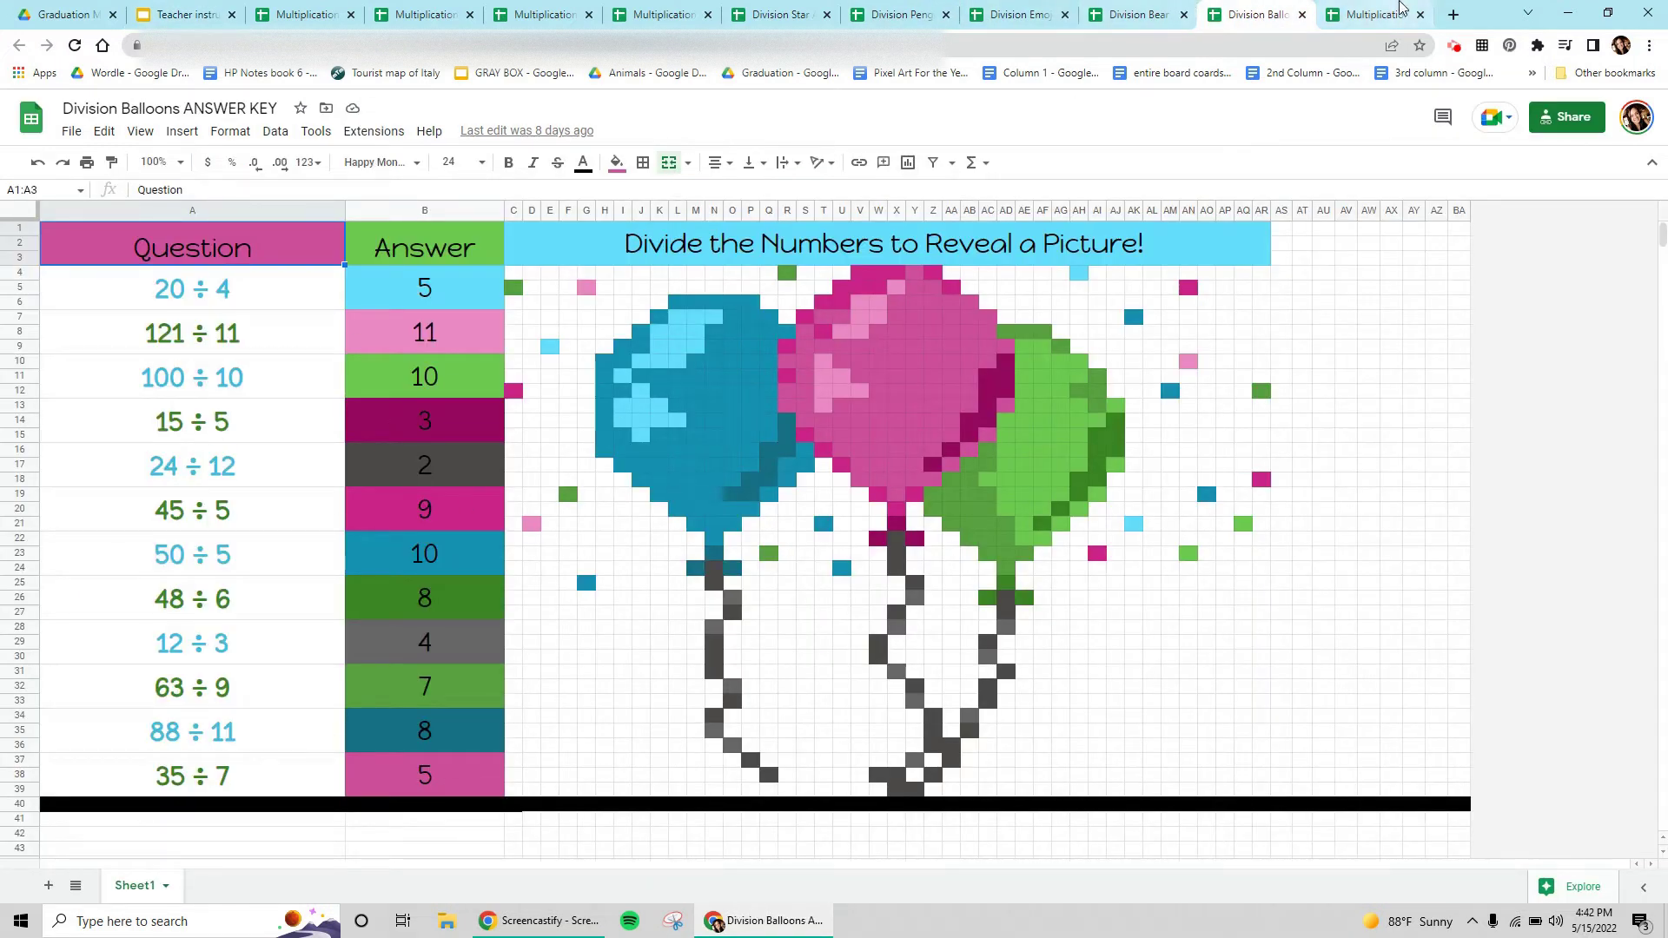
left_click(1378, 15)
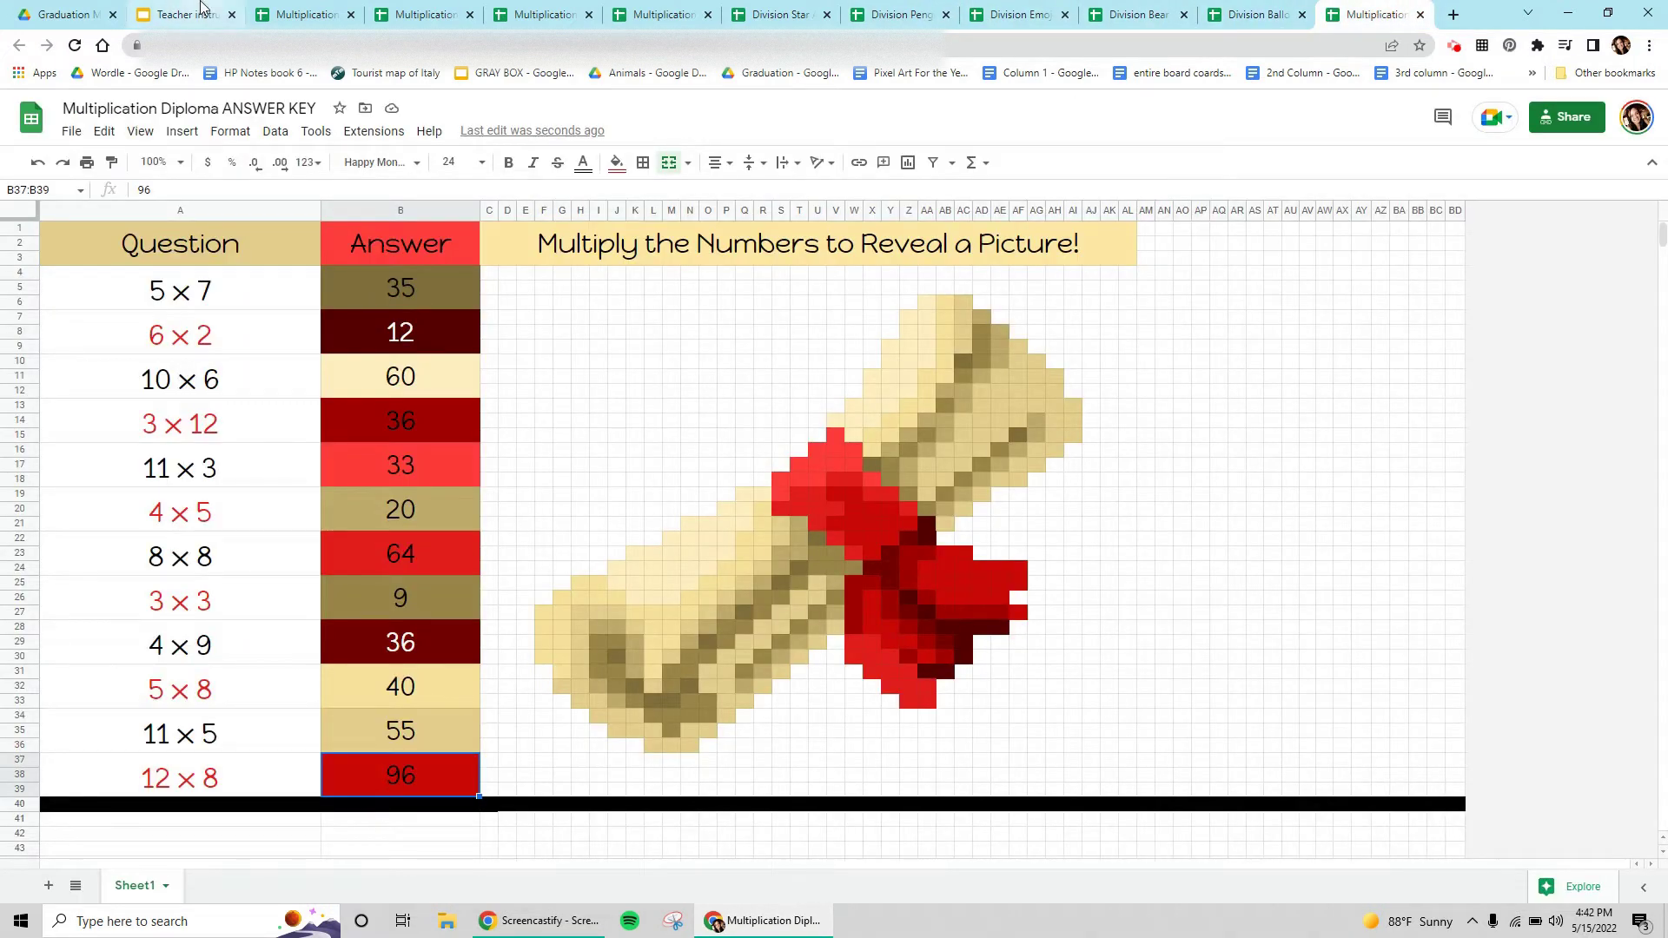
left_click(179, 10)
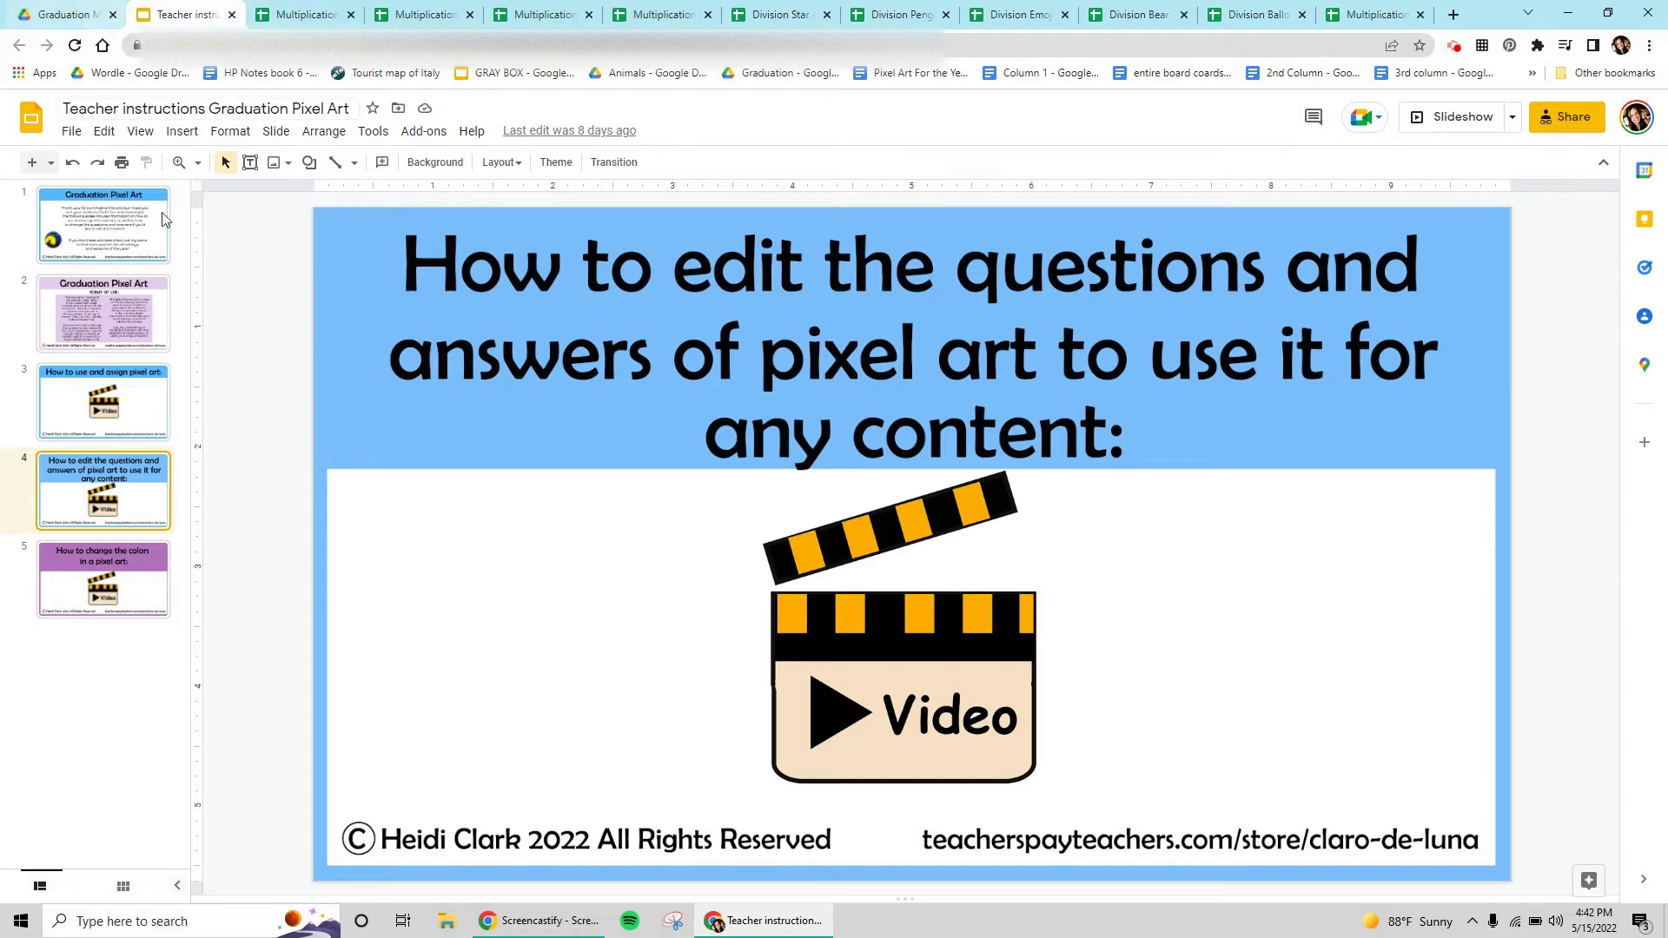
left_click(113, 395)
left_click(124, 330)
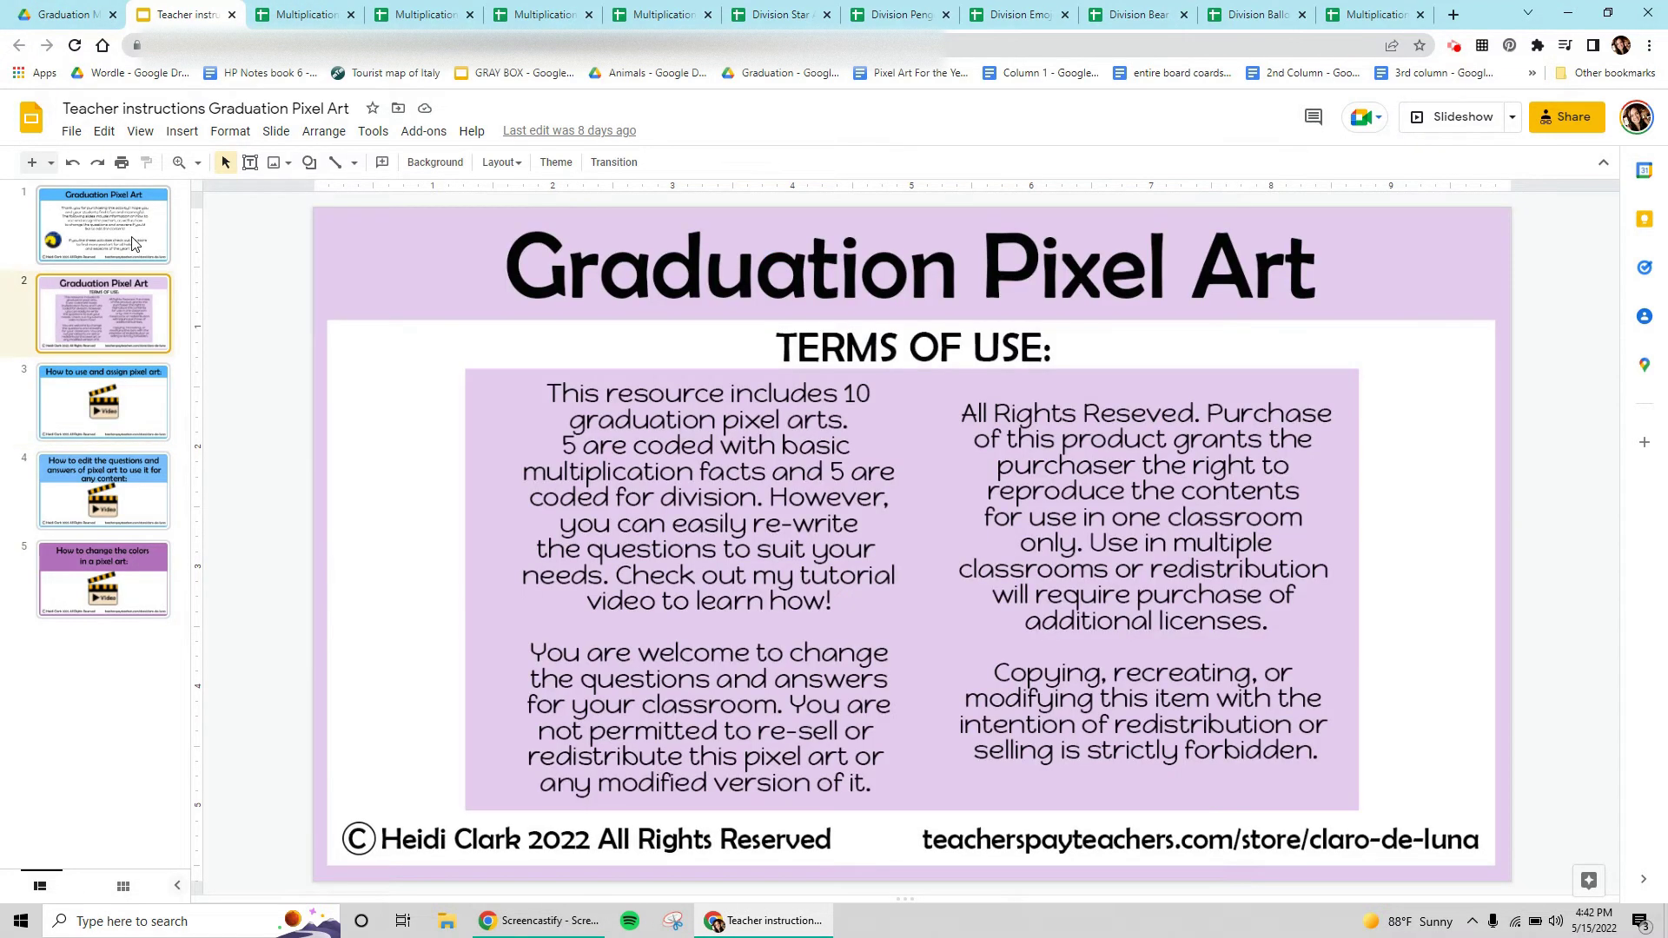
left_click(148, 239)
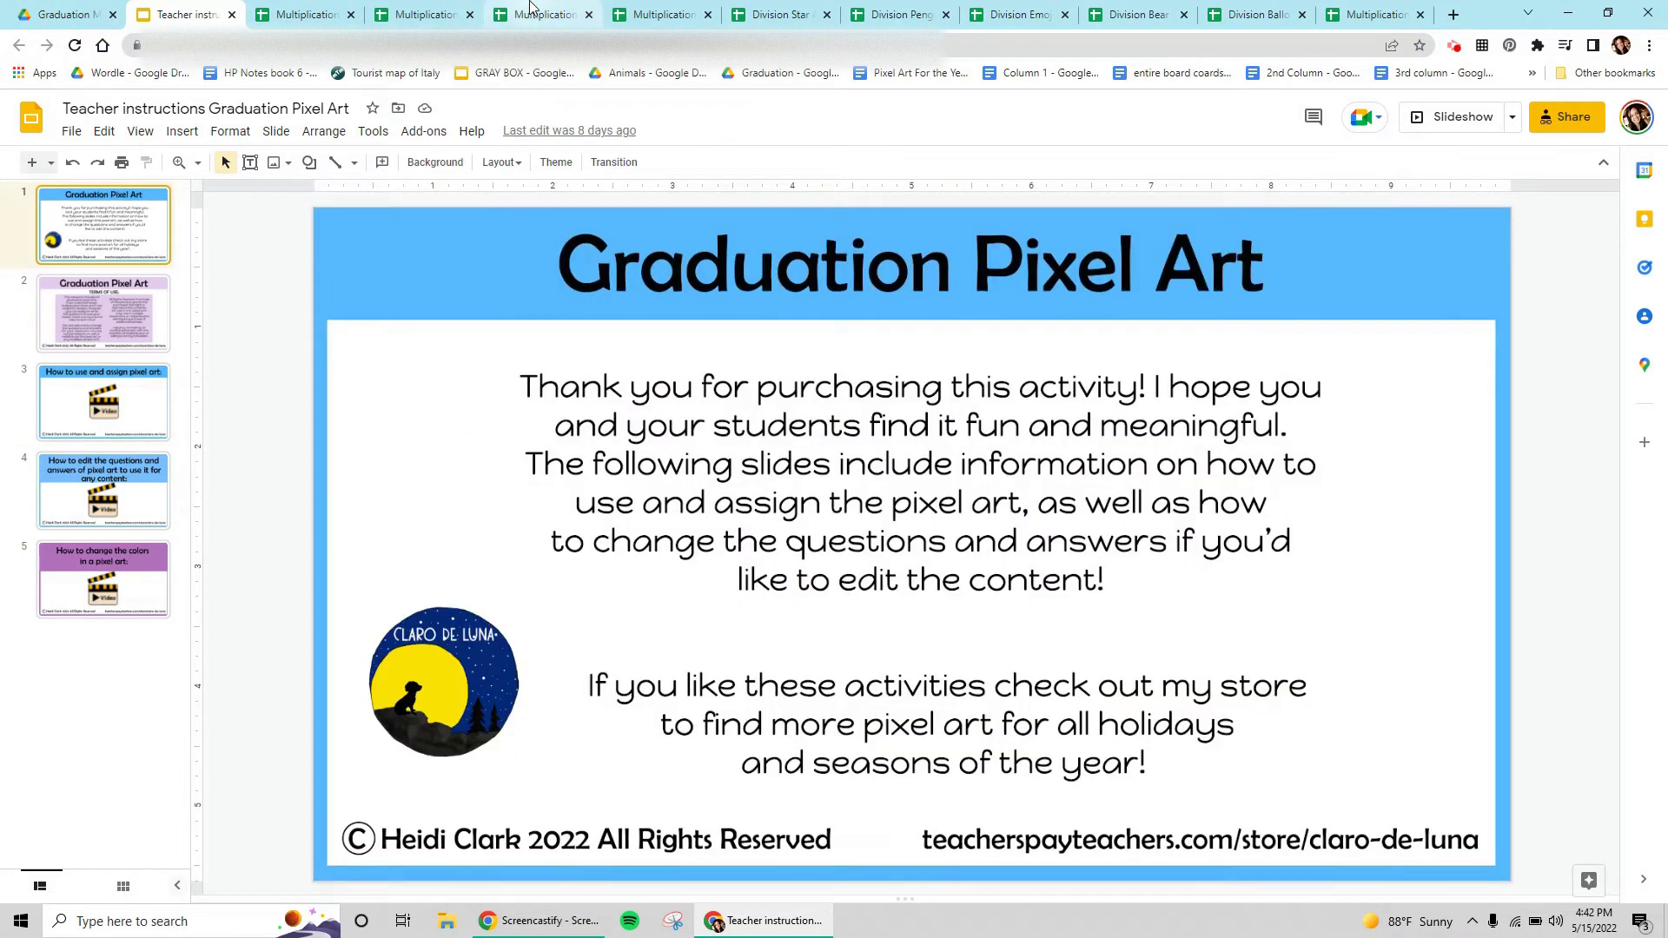
left_click(1356, 11)
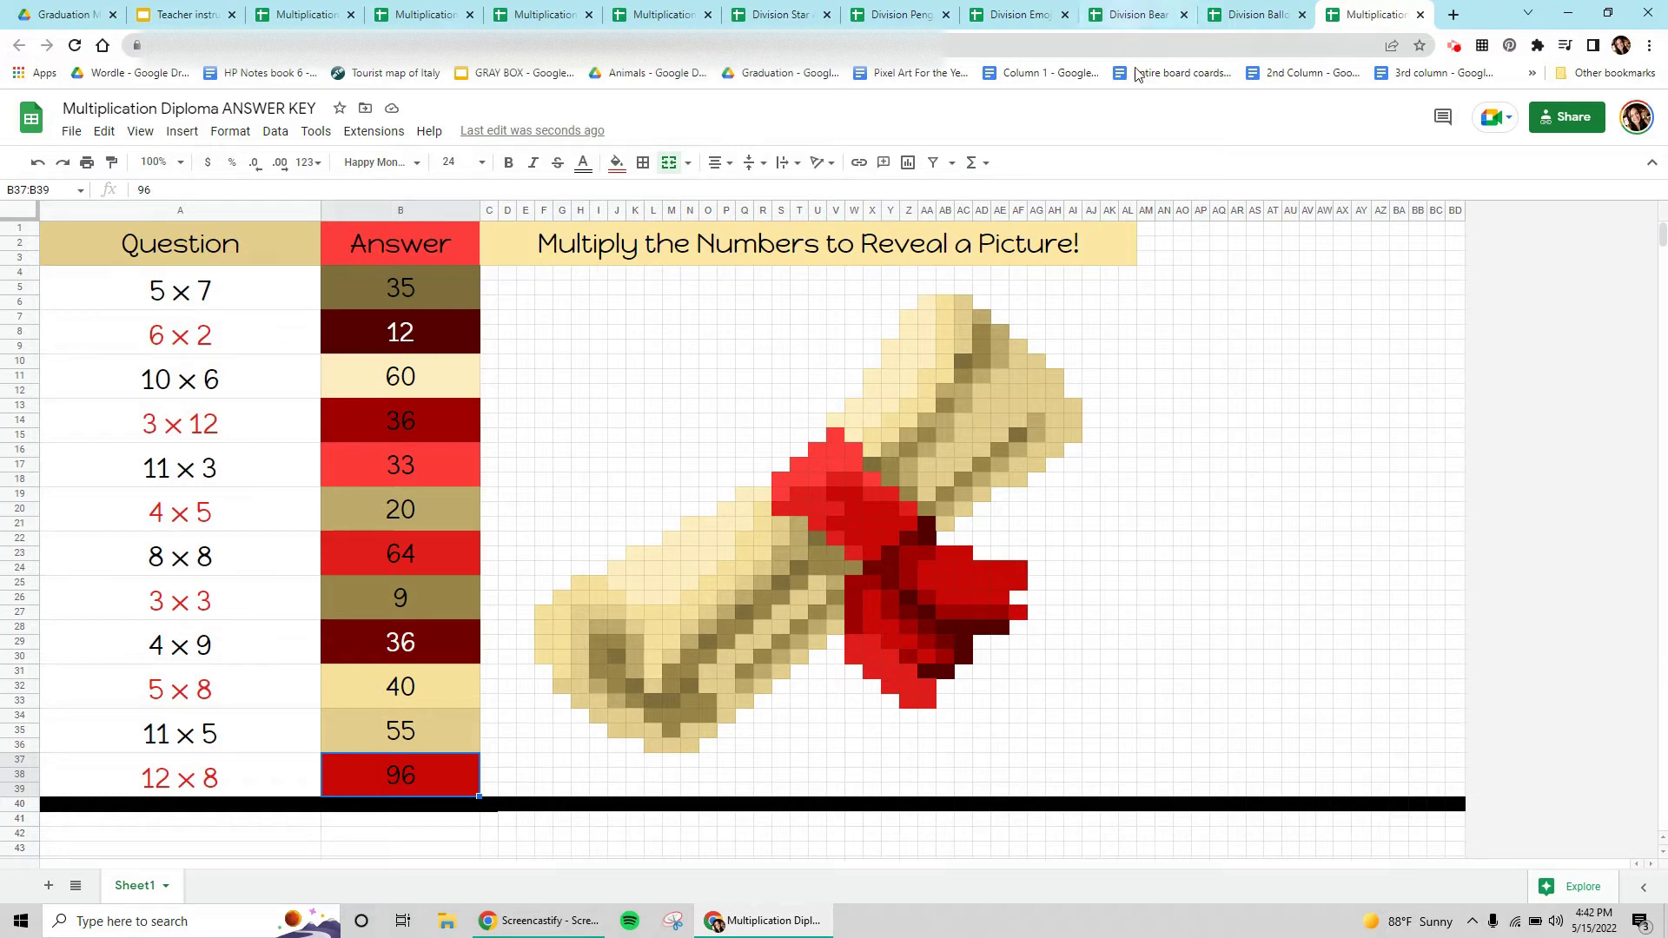
left_click(382, 291)
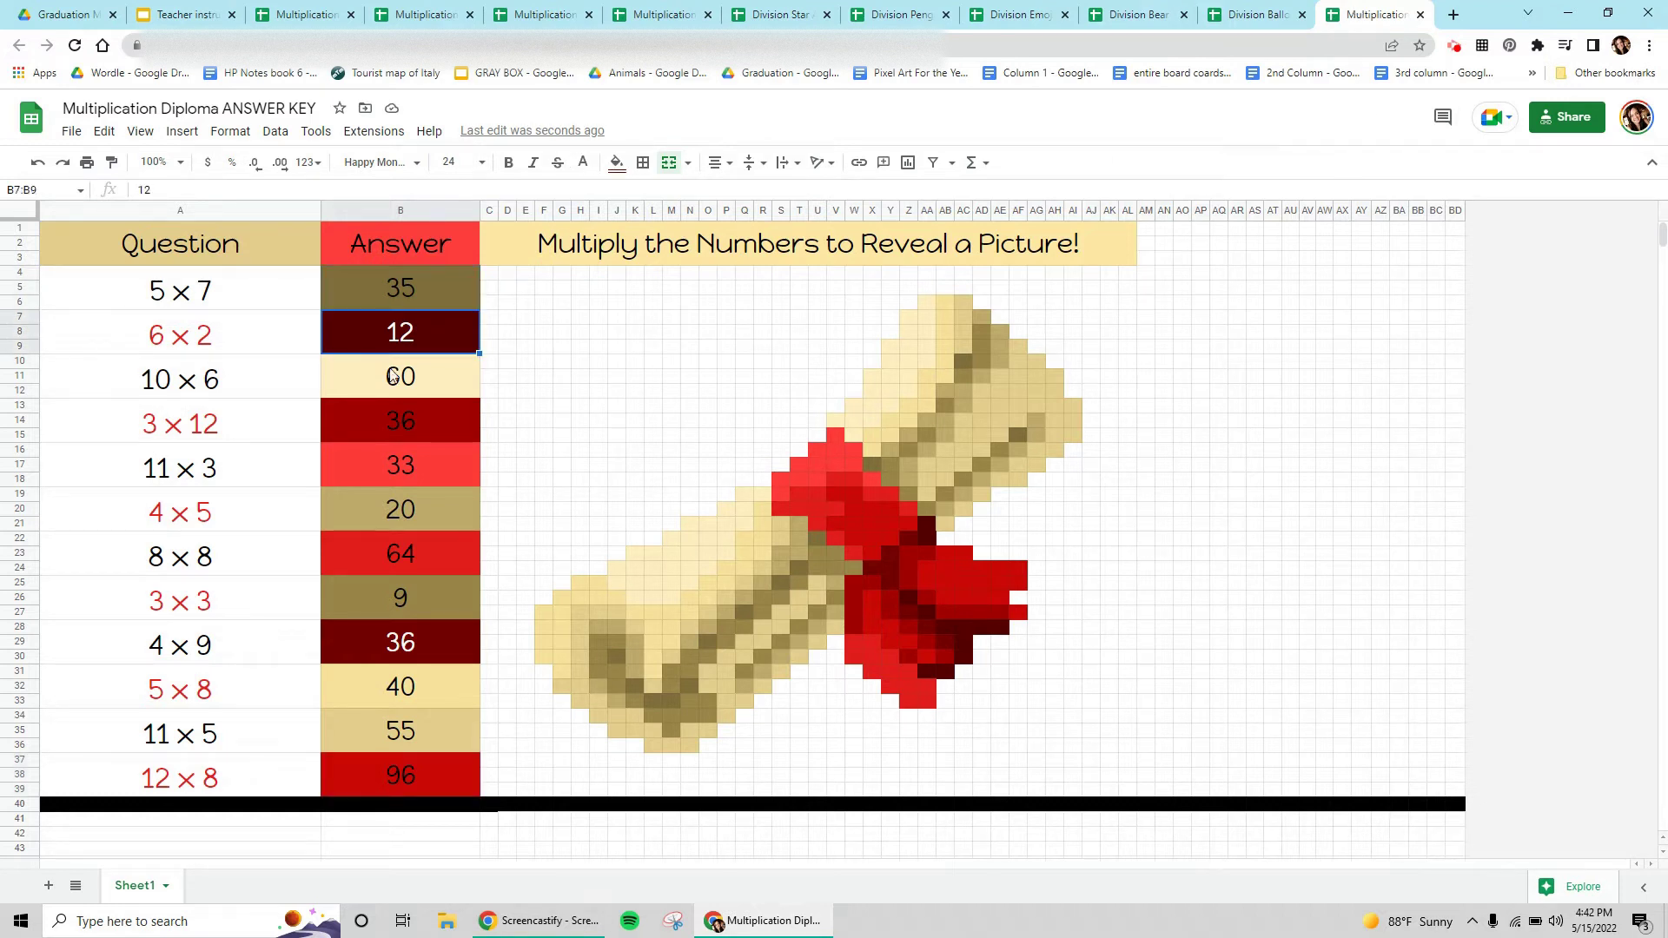
left_click(394, 352)
left_click(394, 386)
left_click(387, 435)
left_click(386, 476)
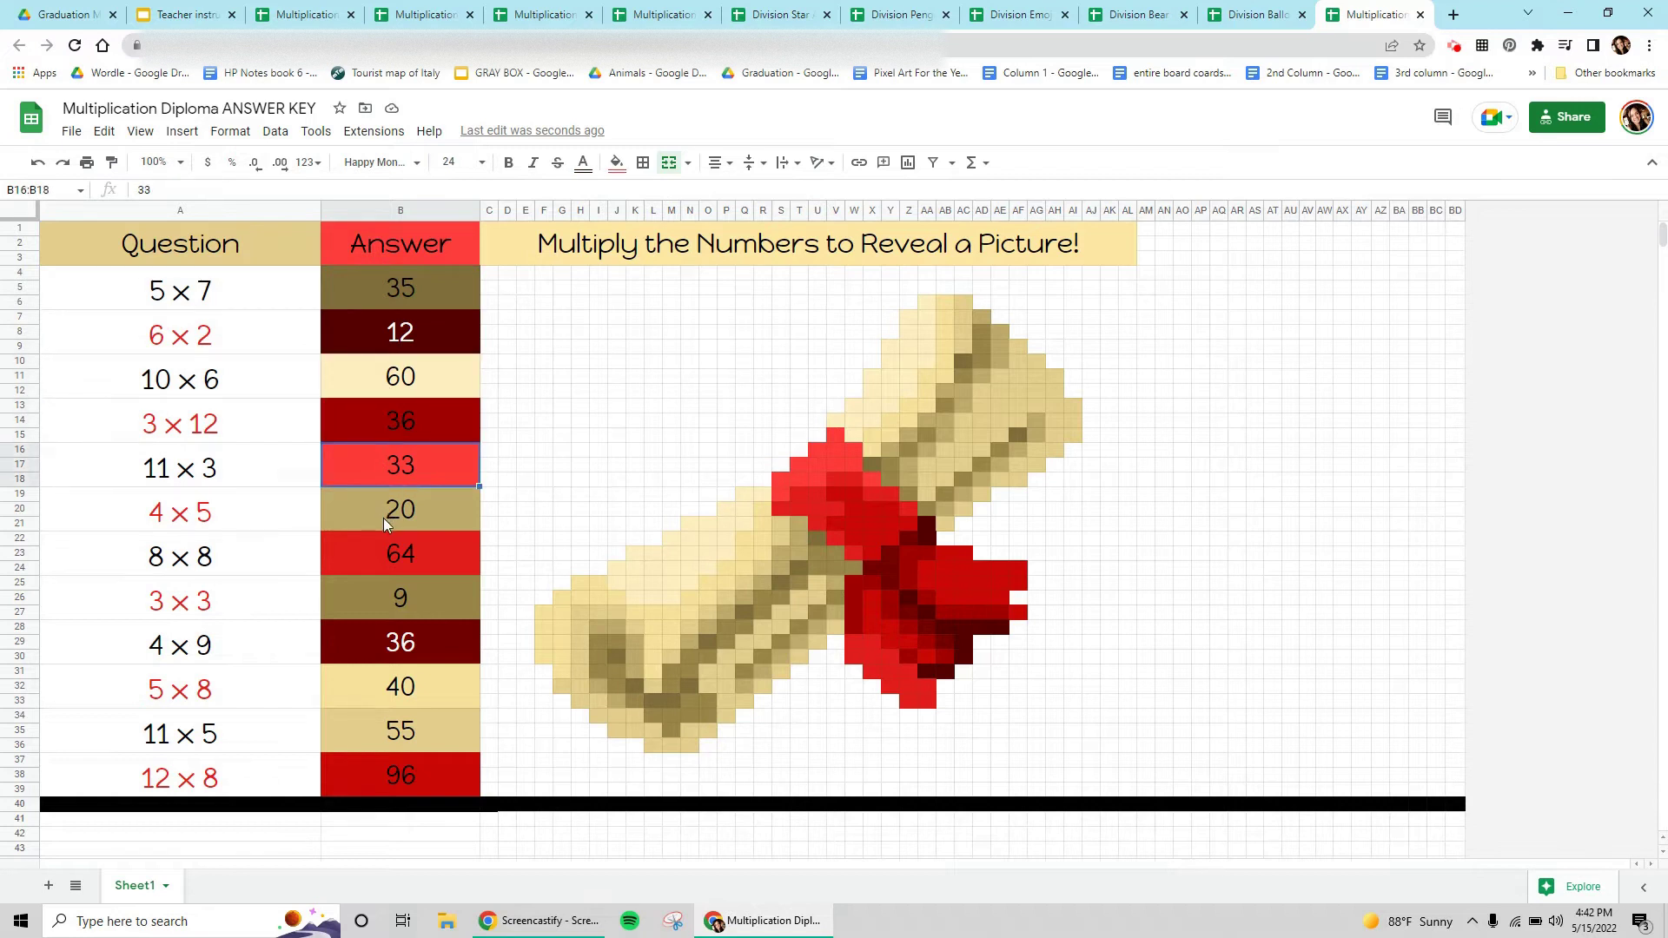
left_click(383, 517)
left_click(383, 556)
left_click(383, 598)
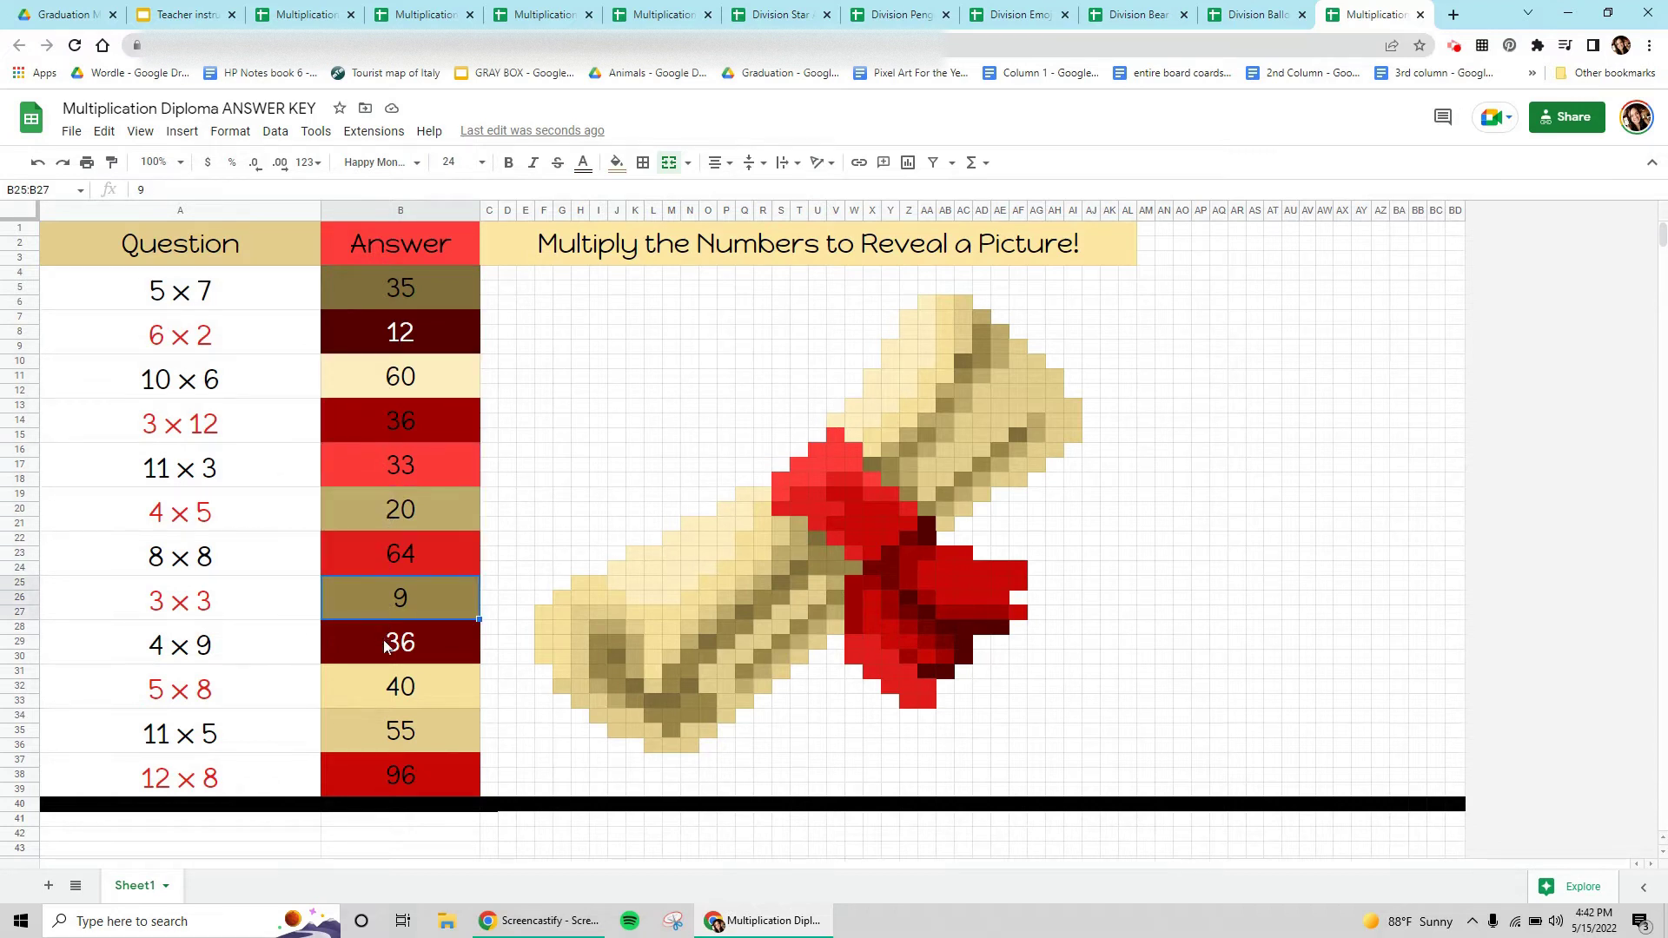
left_click(383, 642)
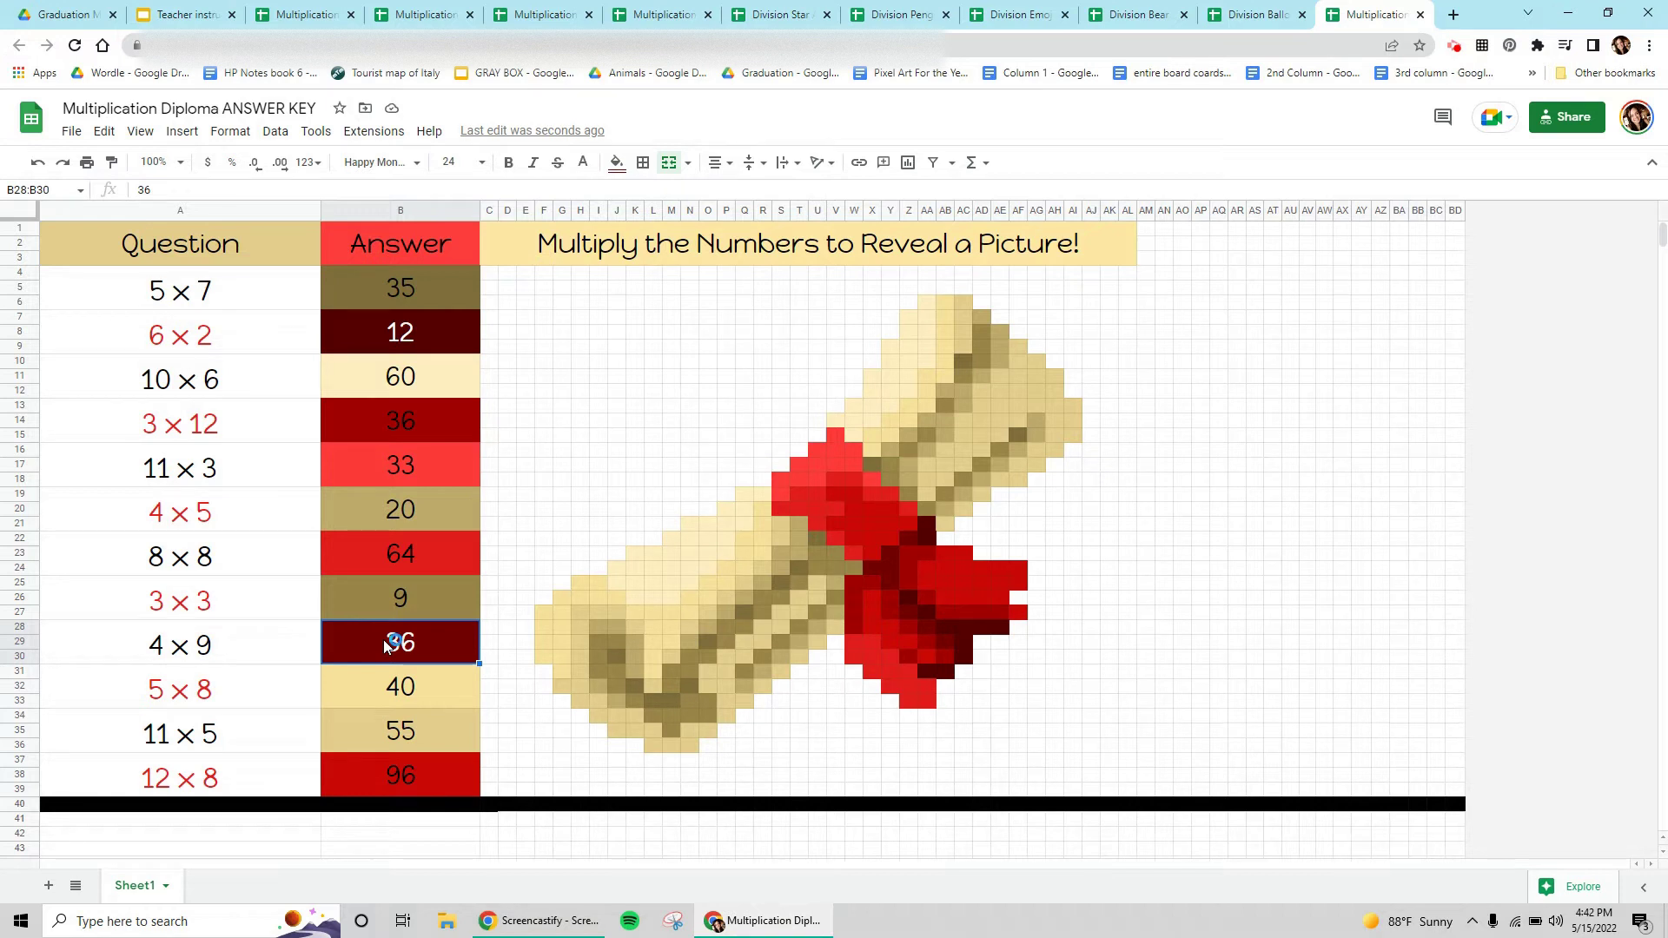
key("Delete")
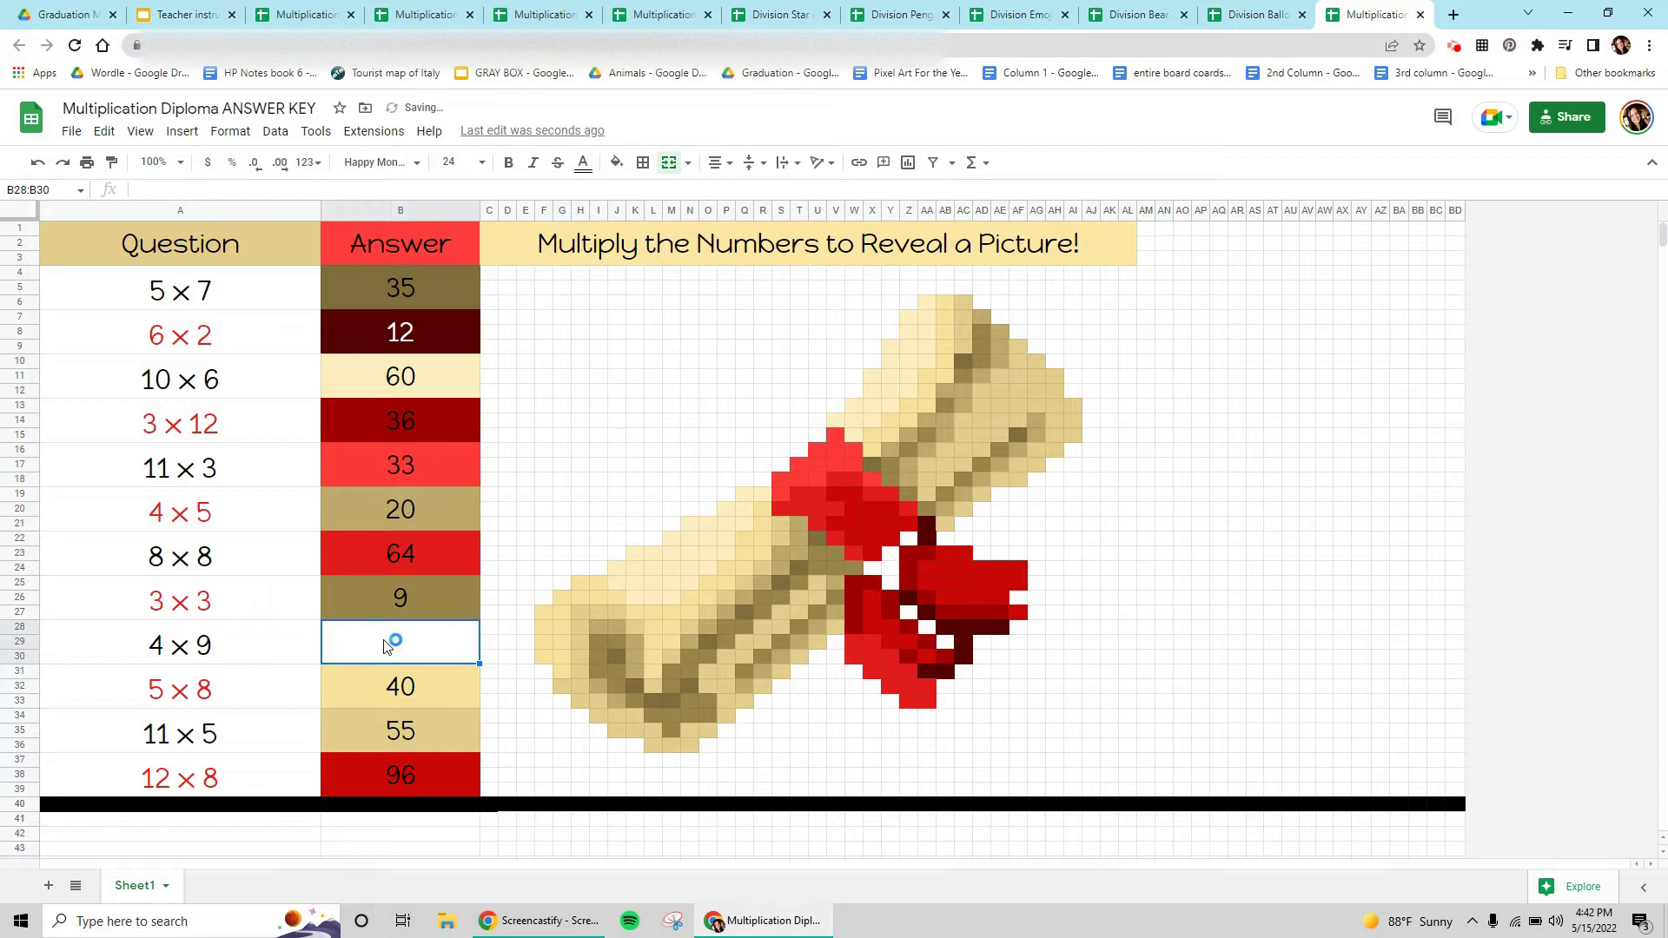
type("36")
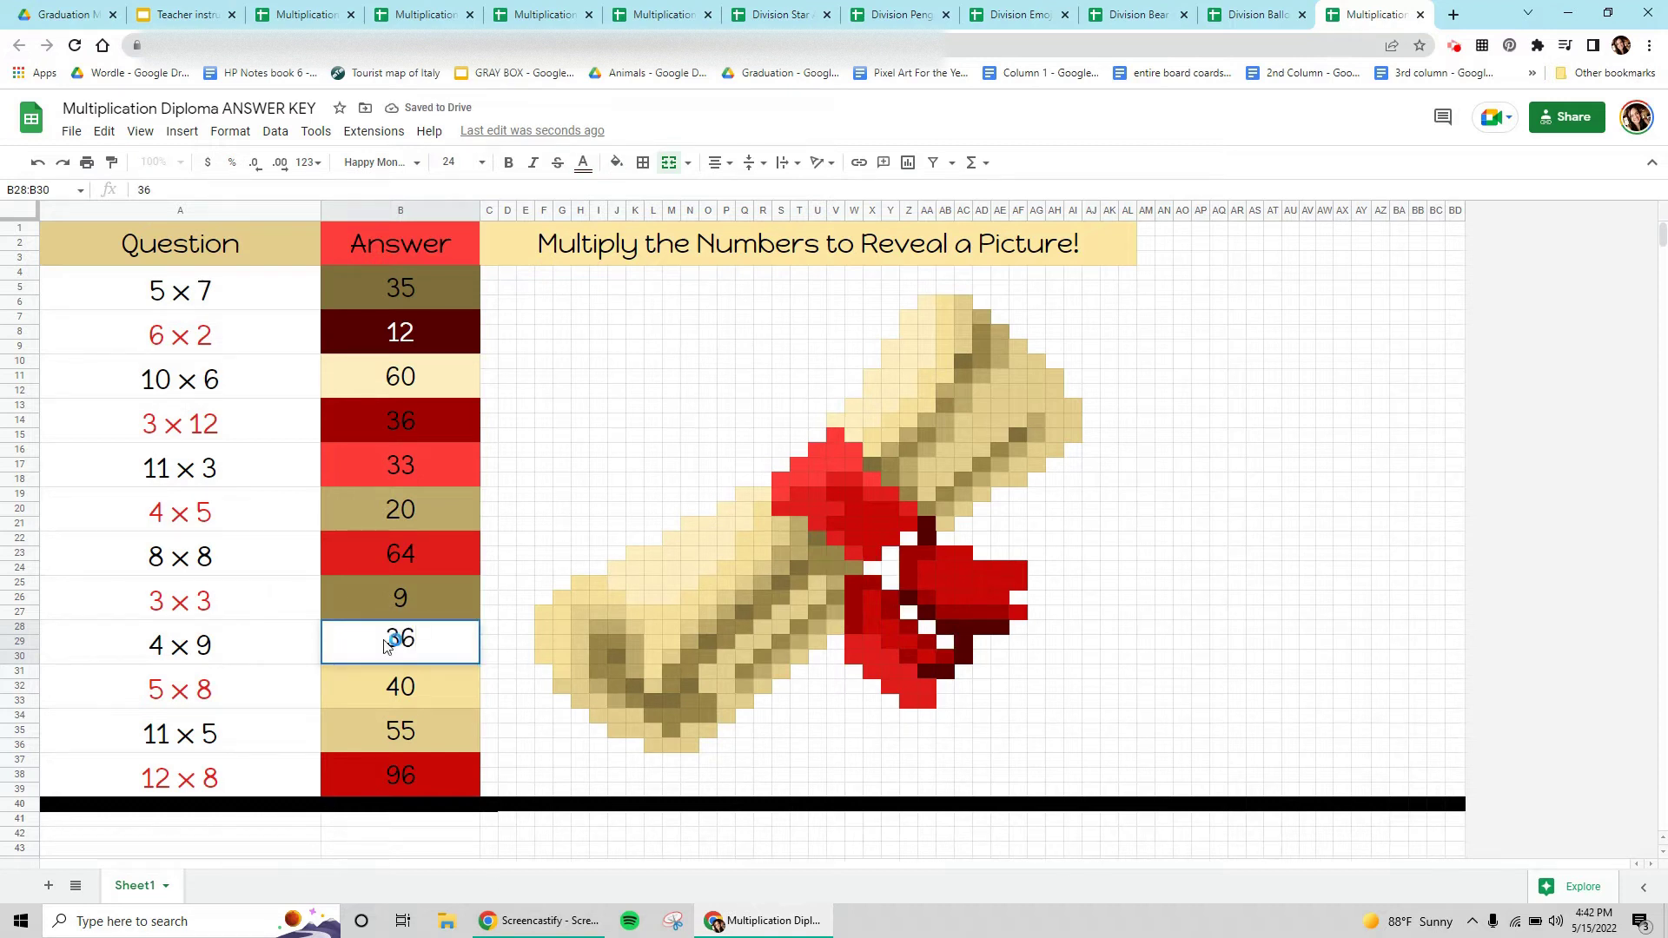
key("Return")
left_click(389, 331)
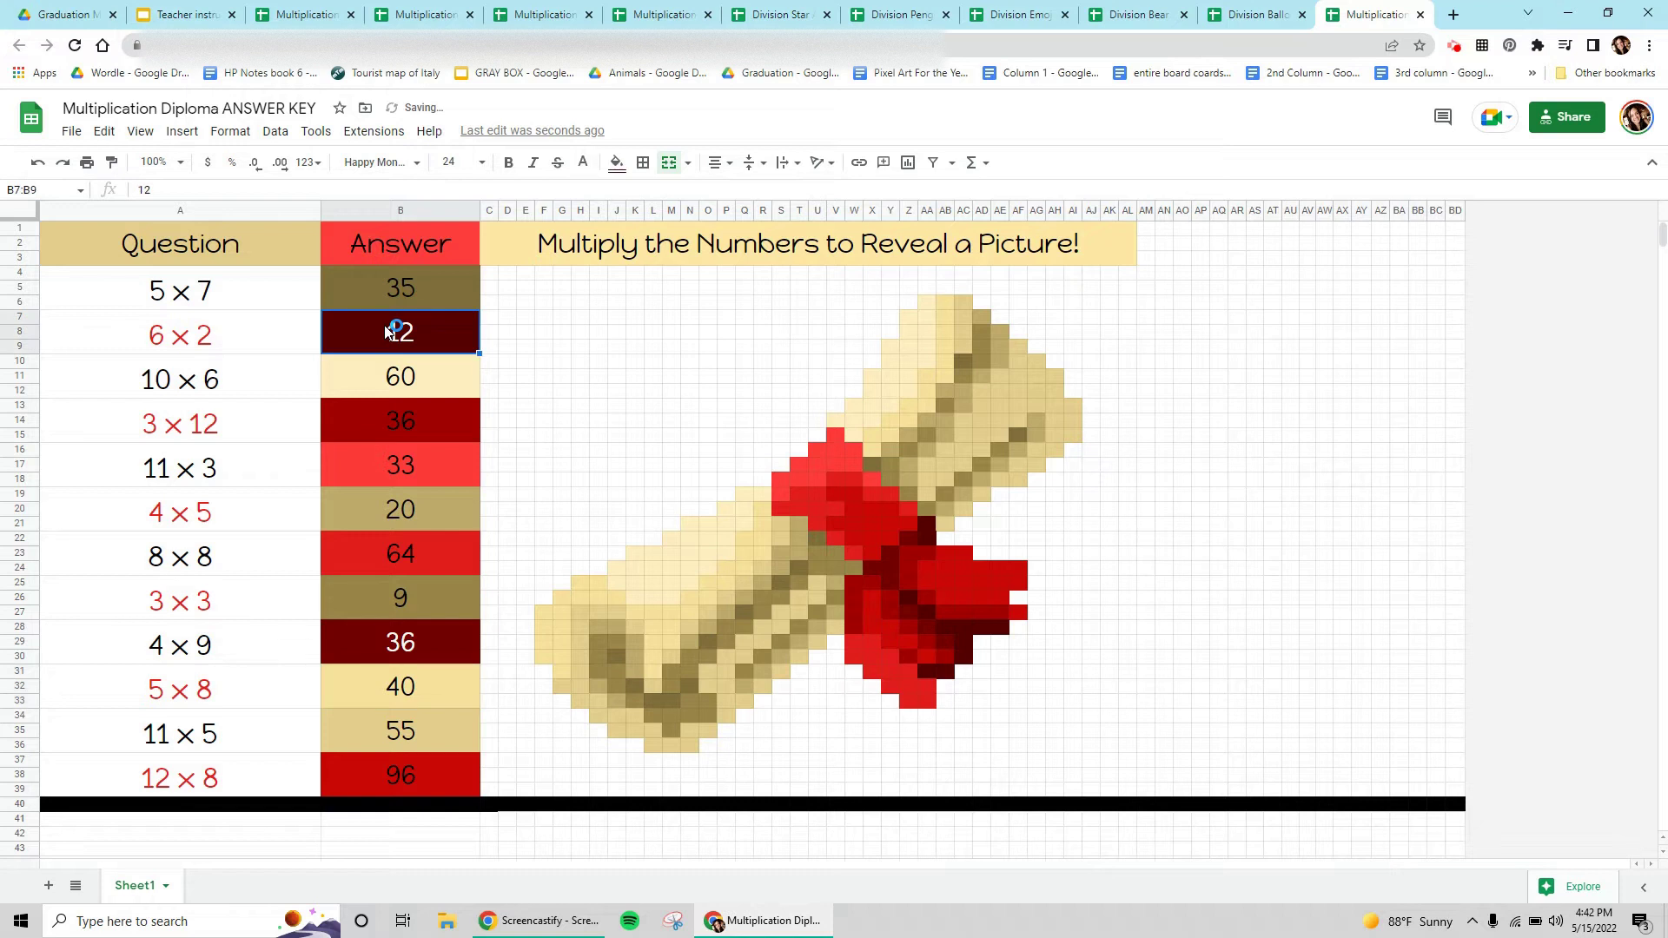
key("Delete")
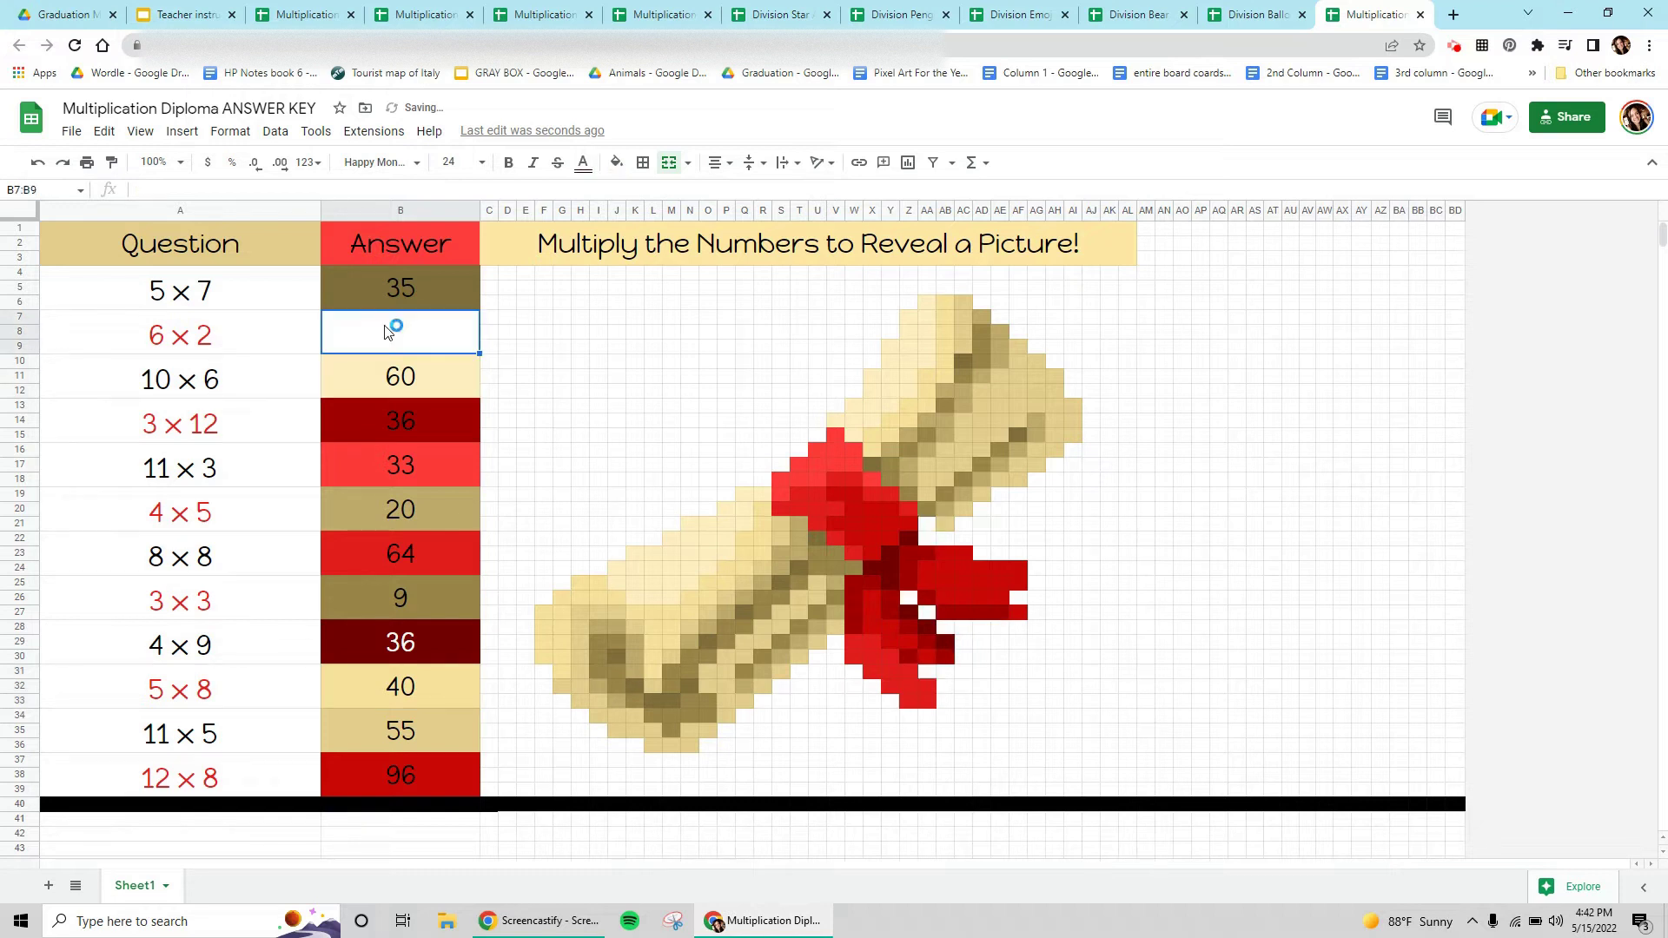
type("12")
key("Return")
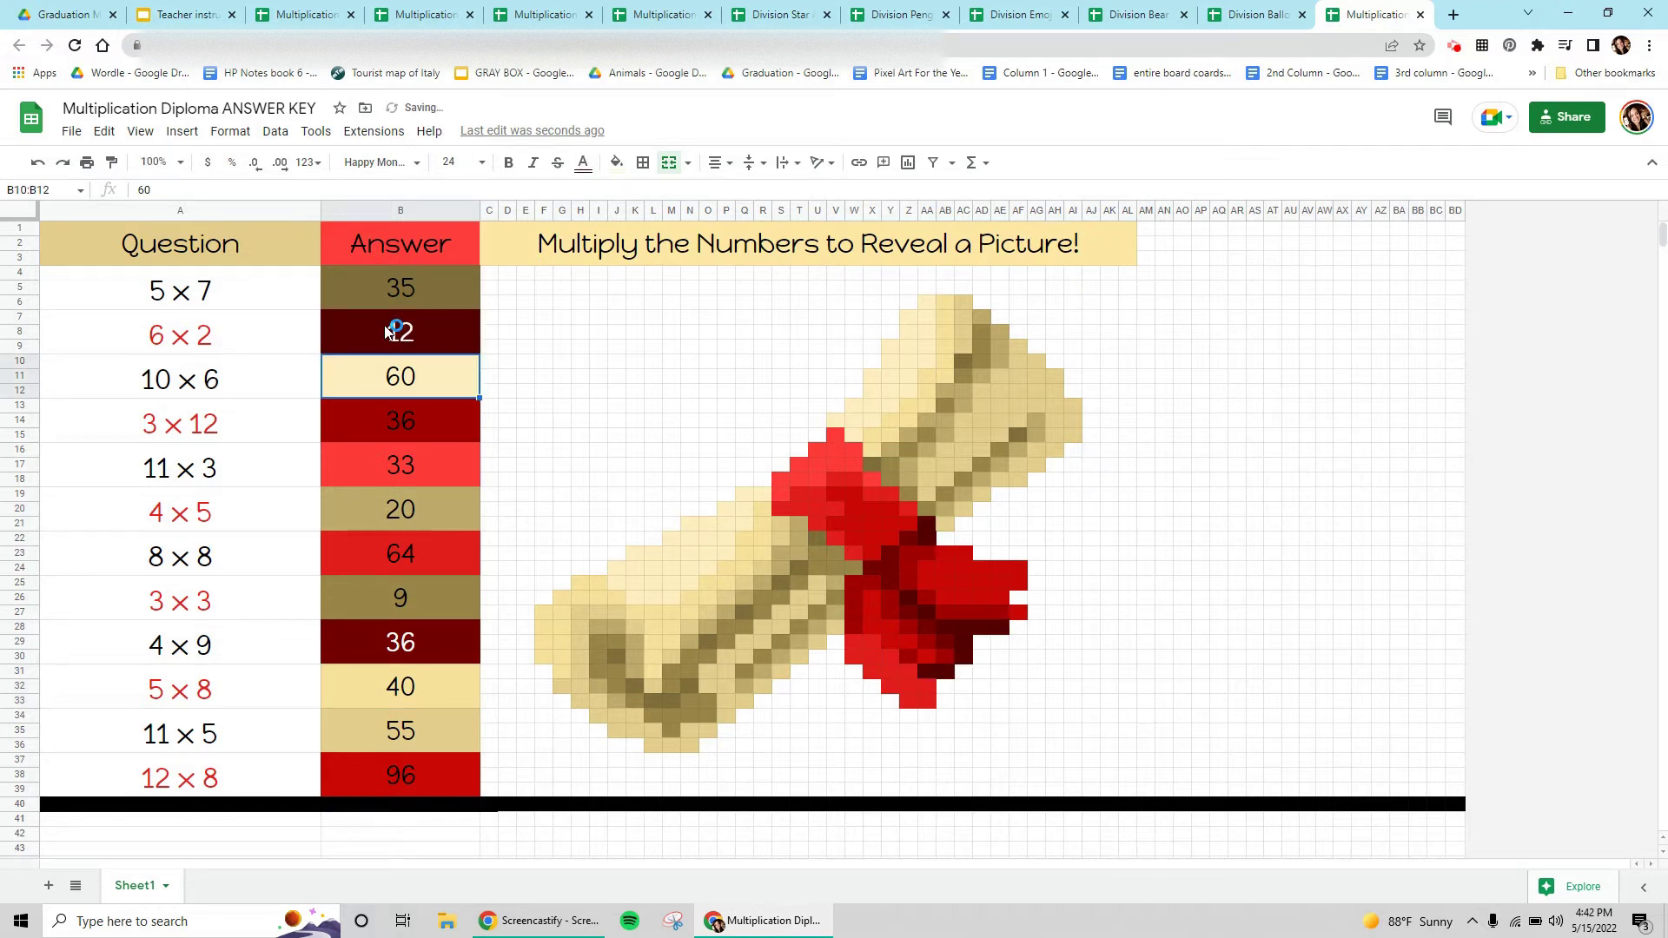
left_click(382, 424)
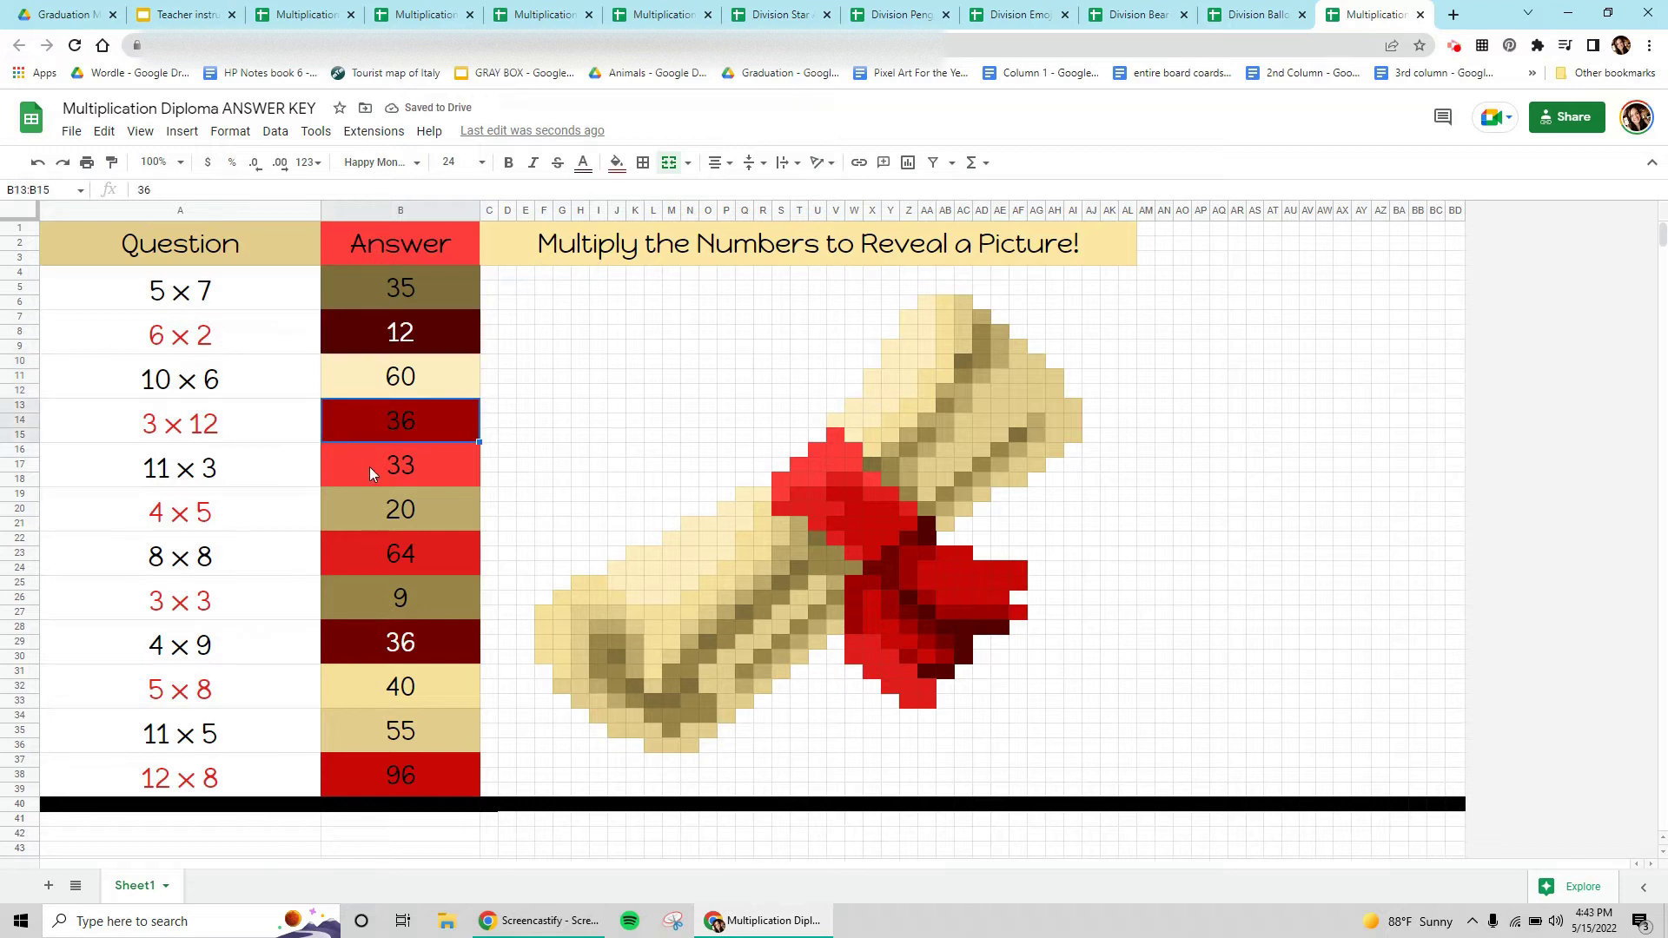
left_click(369, 466)
left_click(365, 574)
left_click(368, 660)
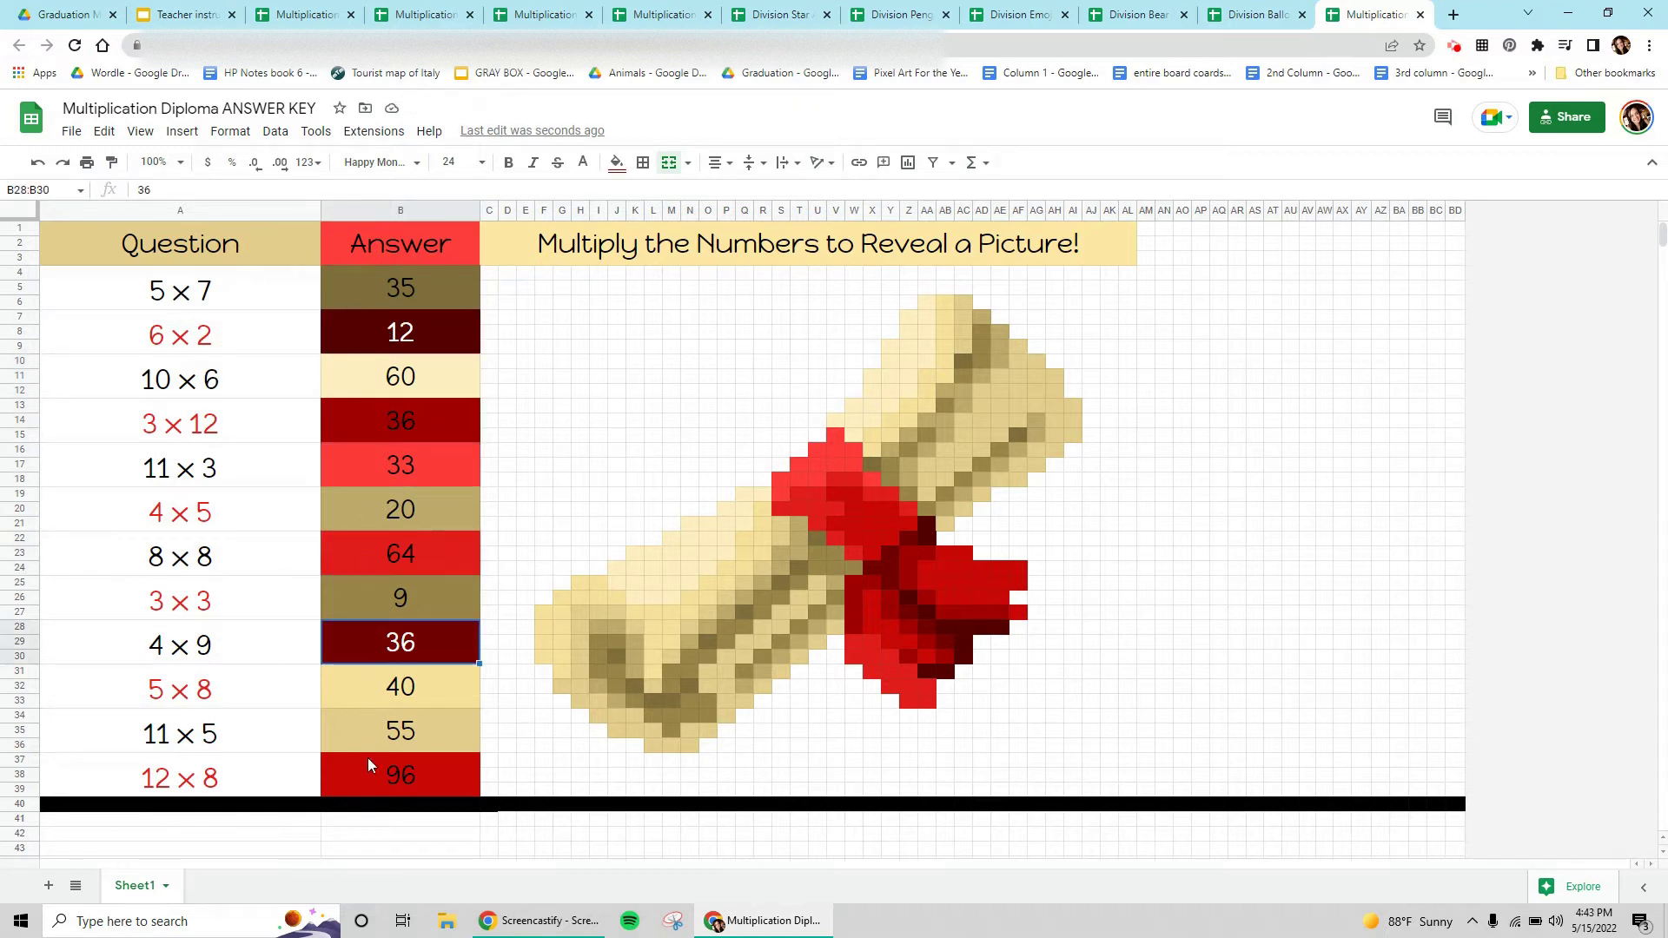
left_click(368, 772)
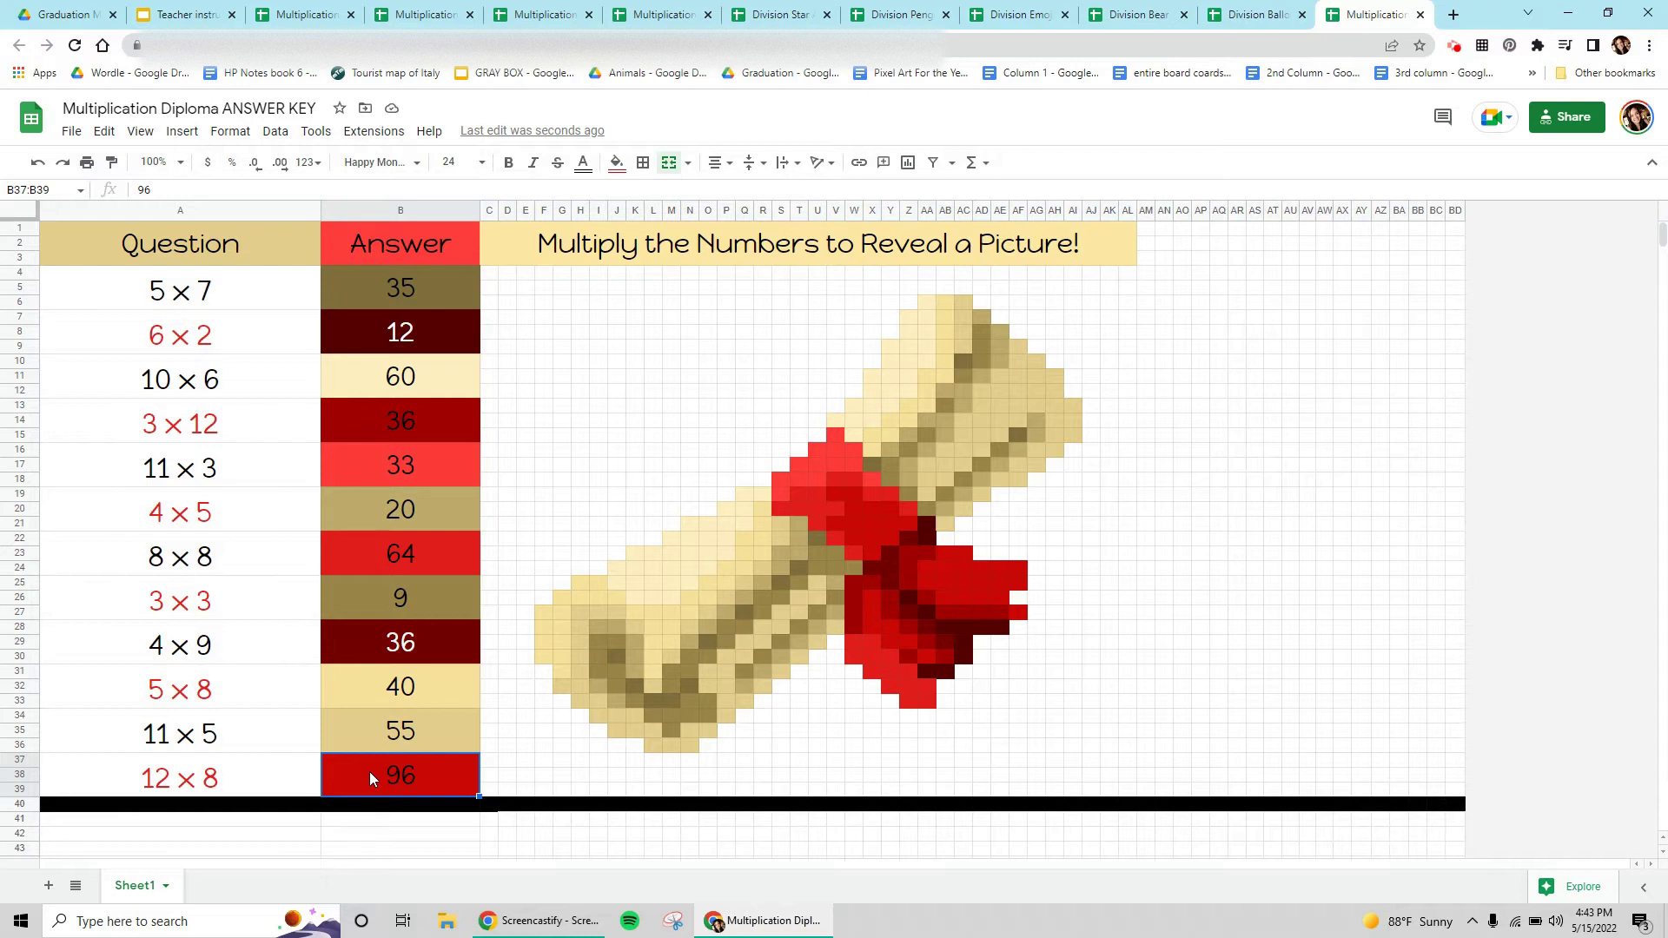
left_click(402, 350)
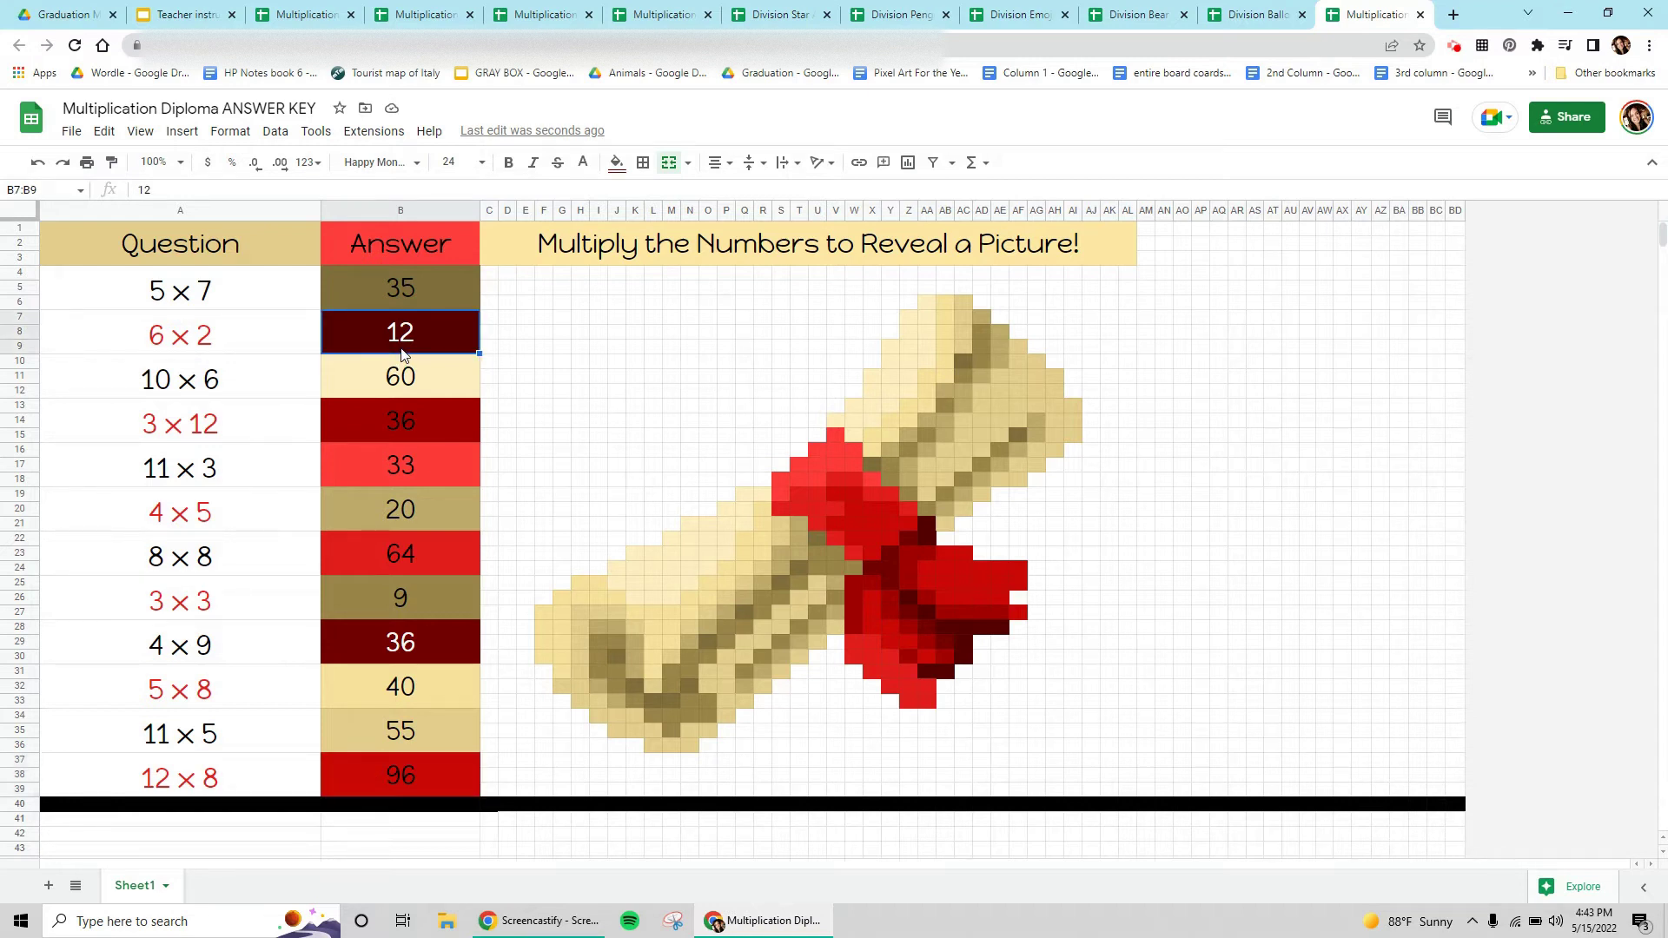
left_click(382, 646)
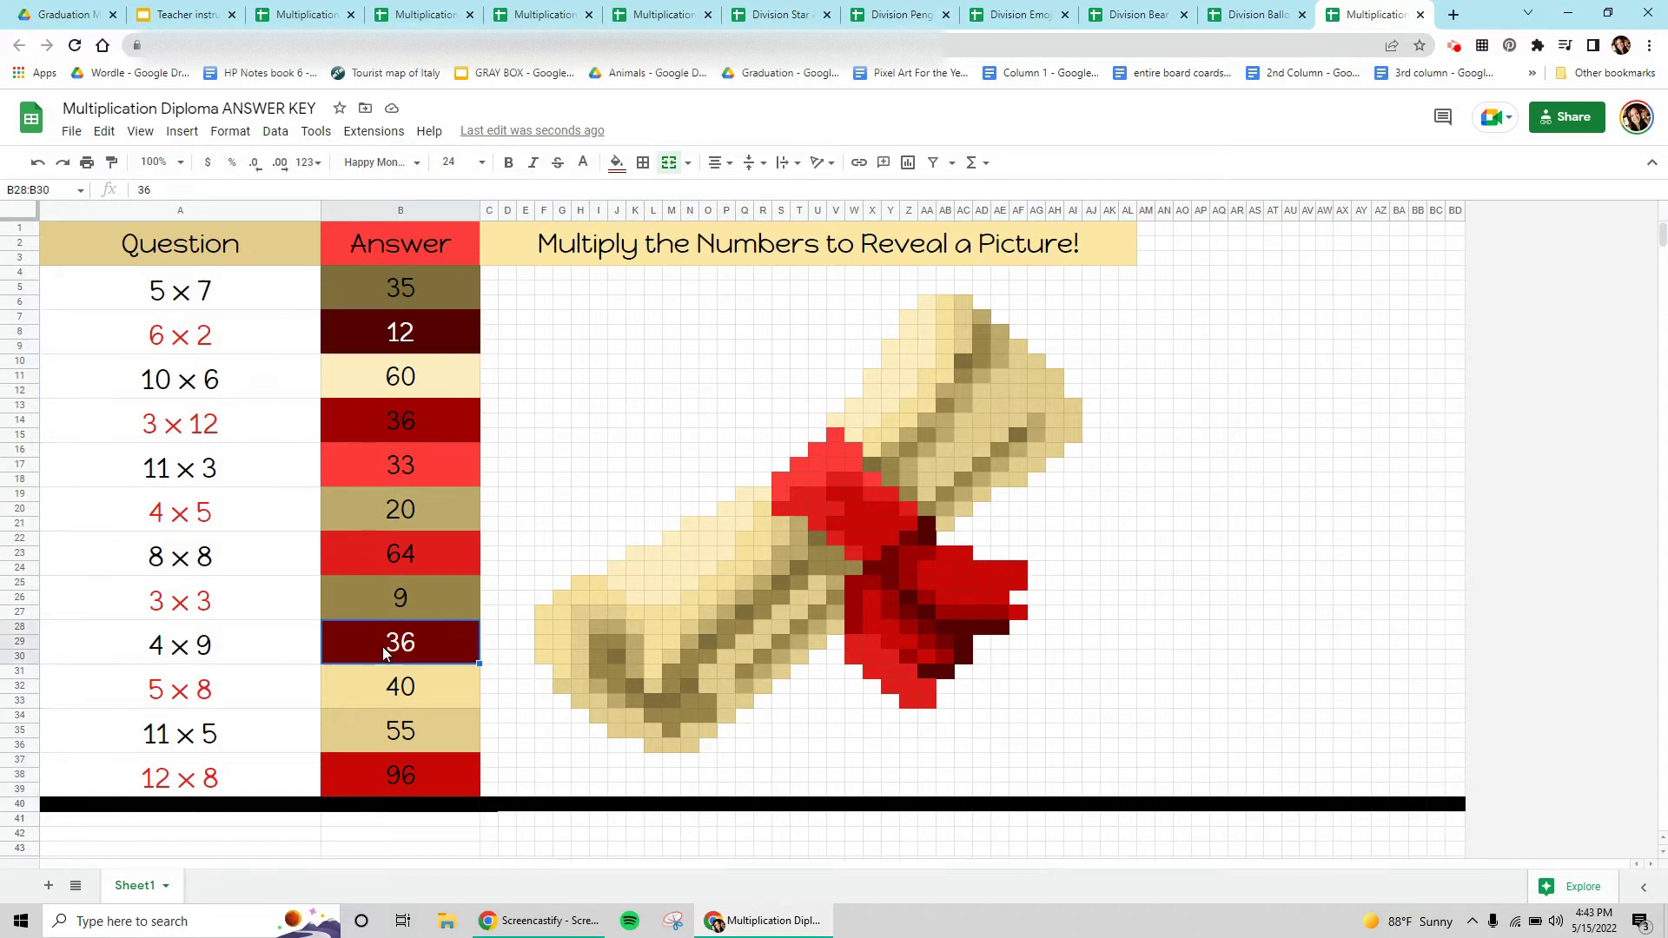
left_click(395, 423)
left_click(396, 772)
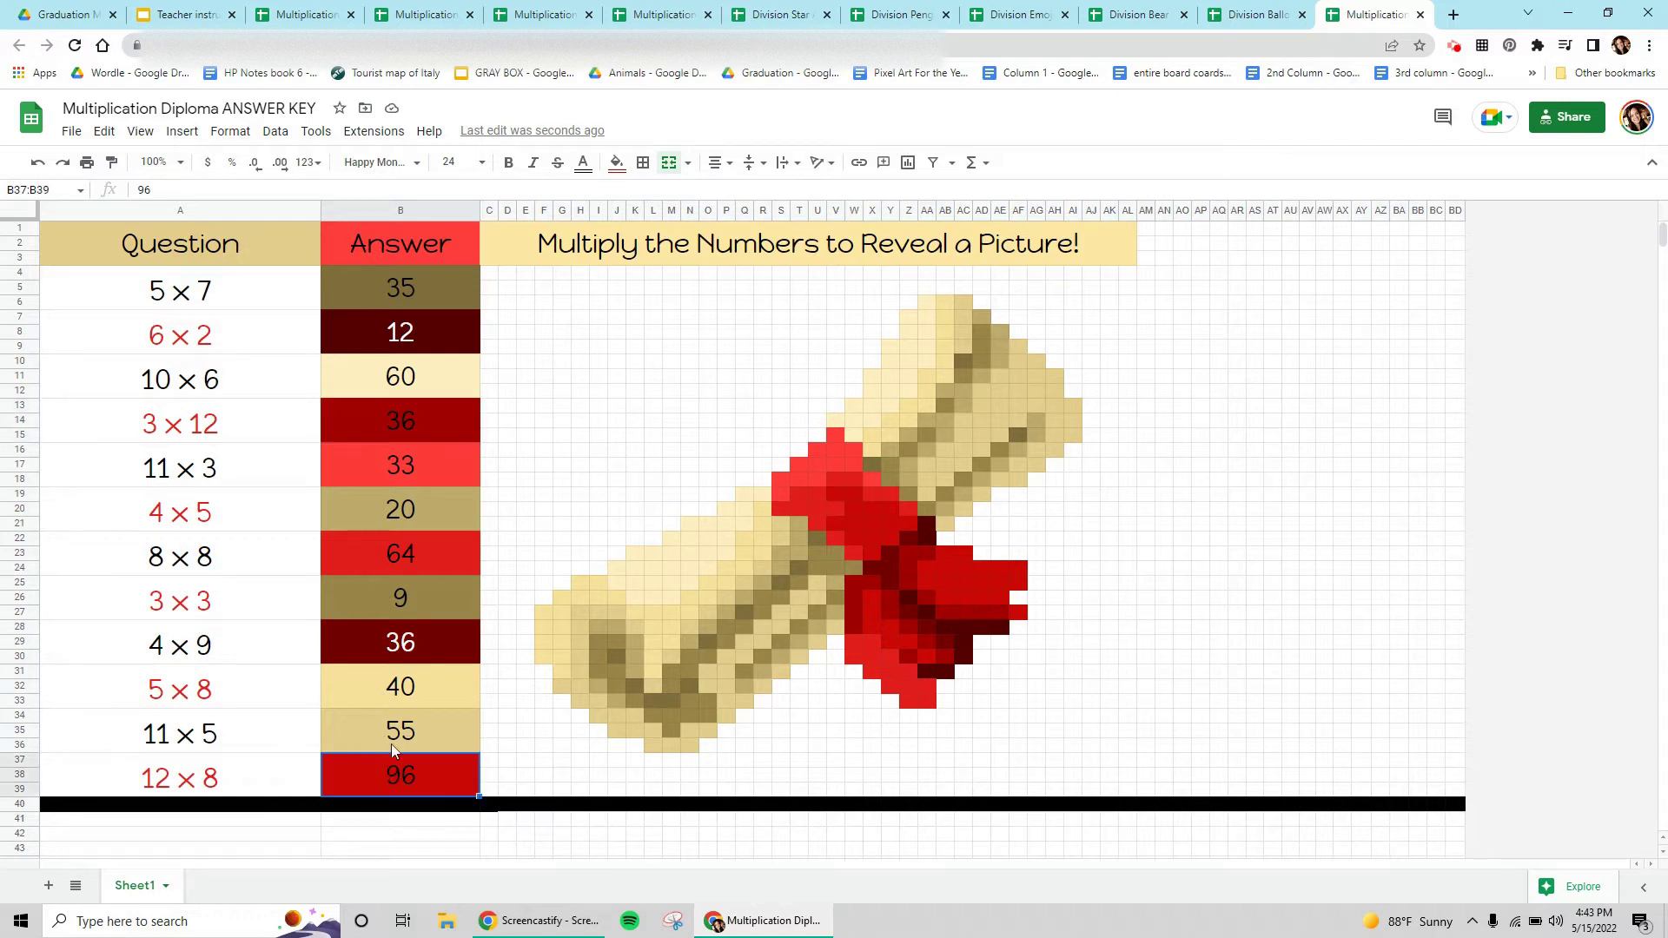
left_click(400, 556)
left_click(404, 467)
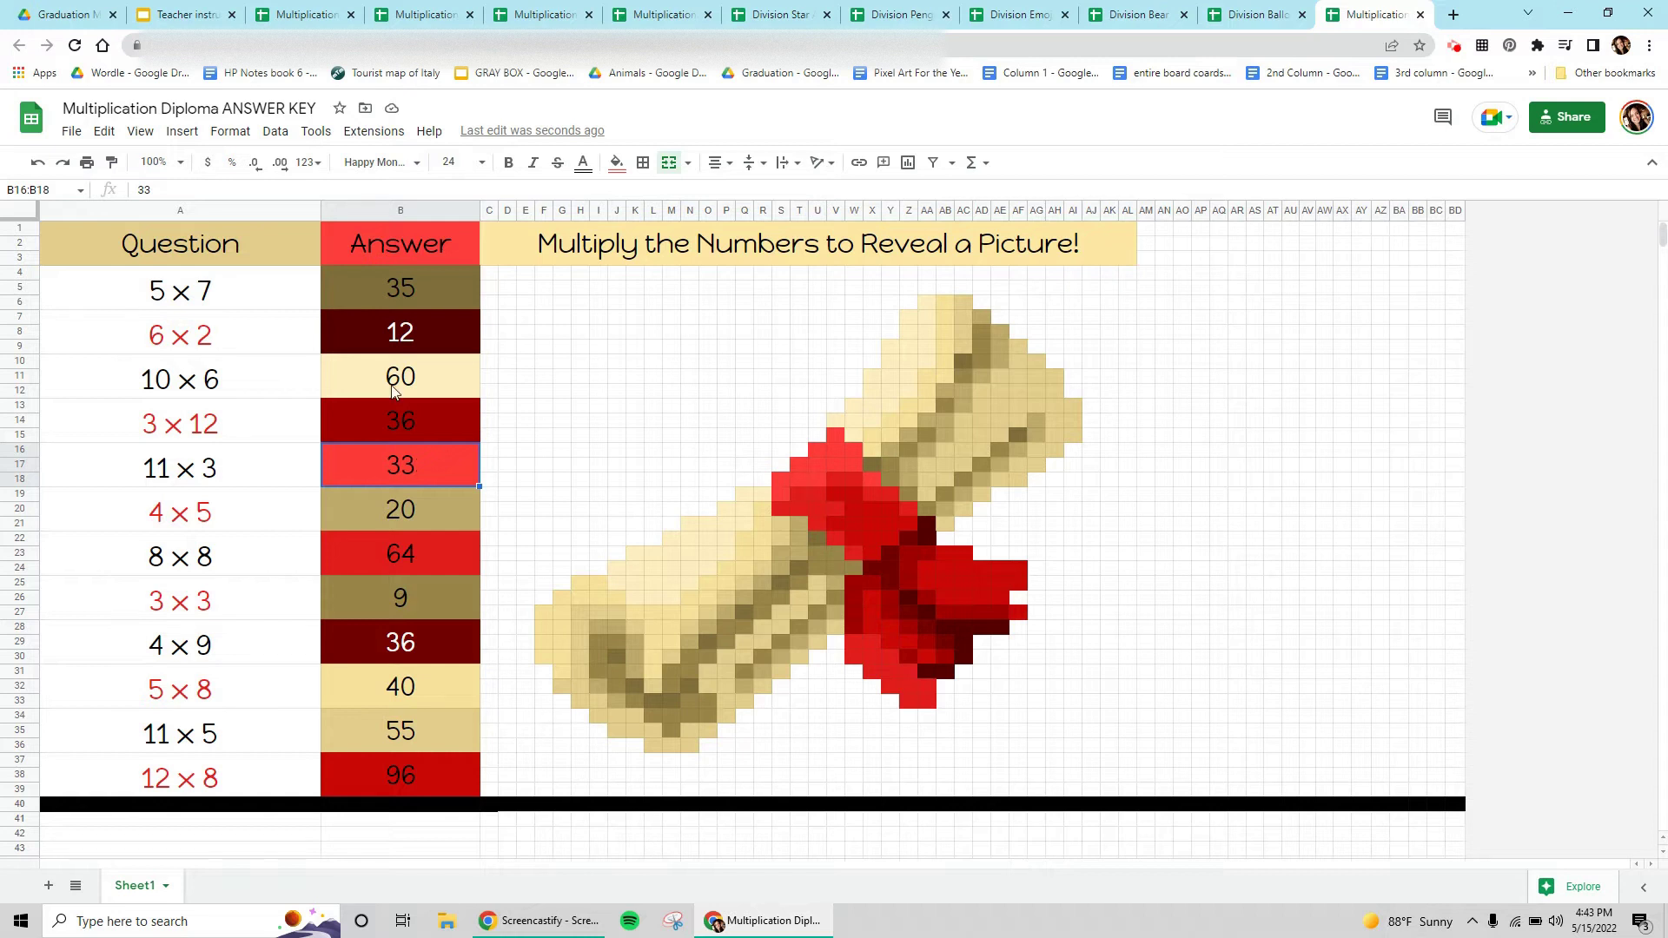
- With answer 12 selected, open the Conditional formatting rules panel
left_click(384, 338)
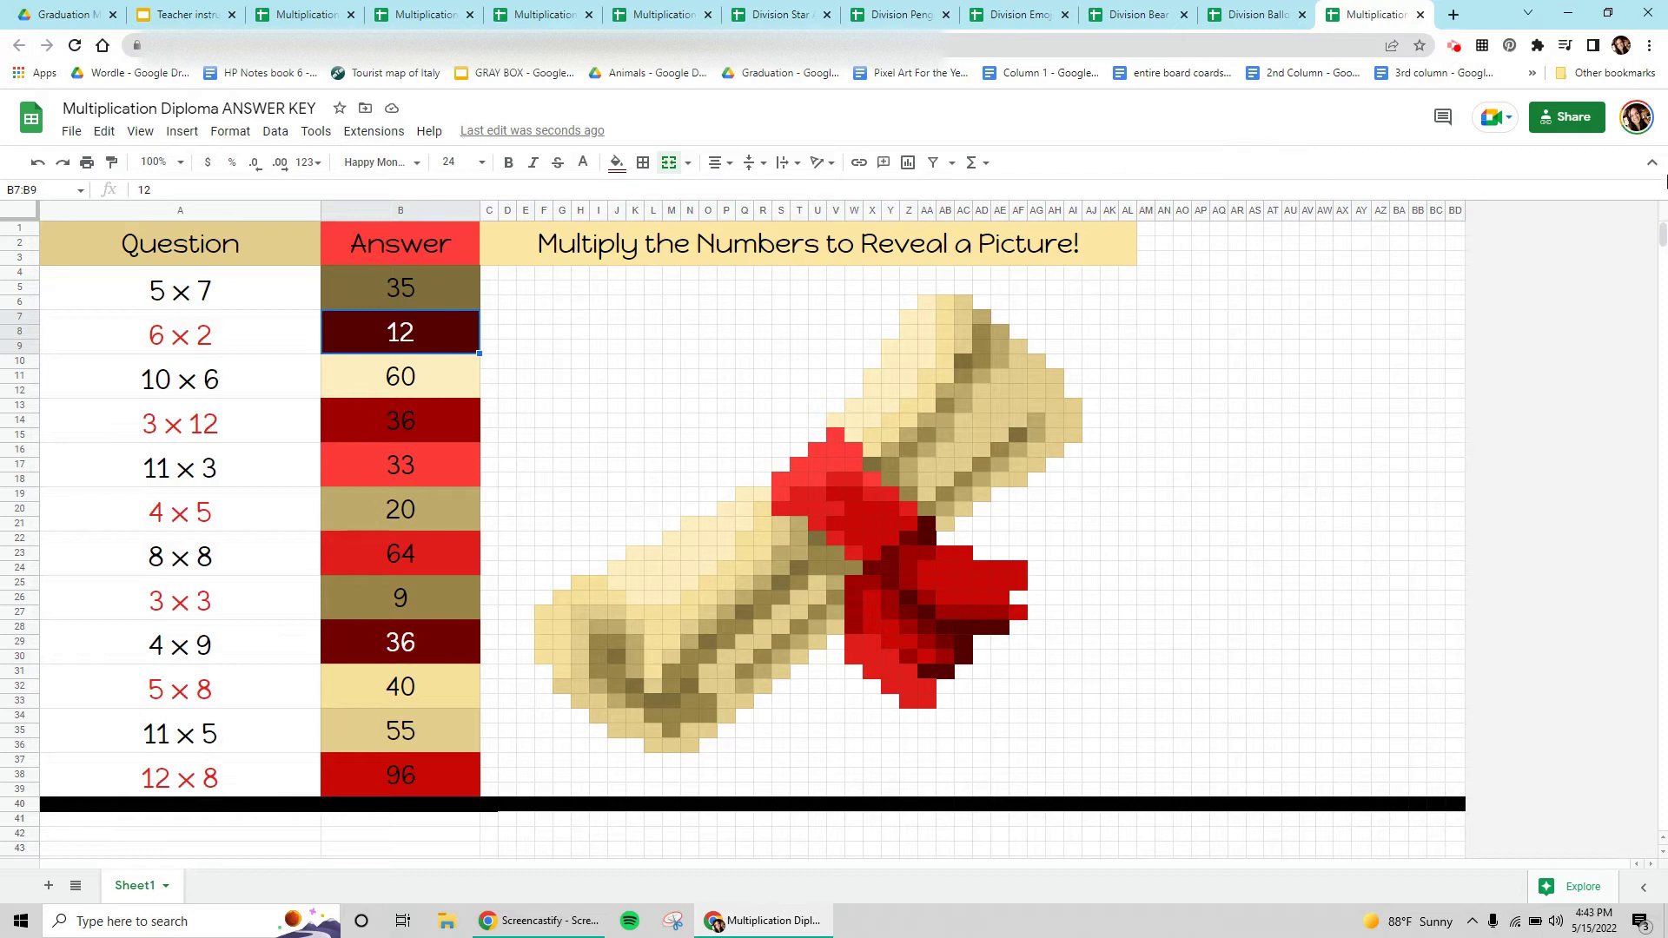
left_click(227, 133)
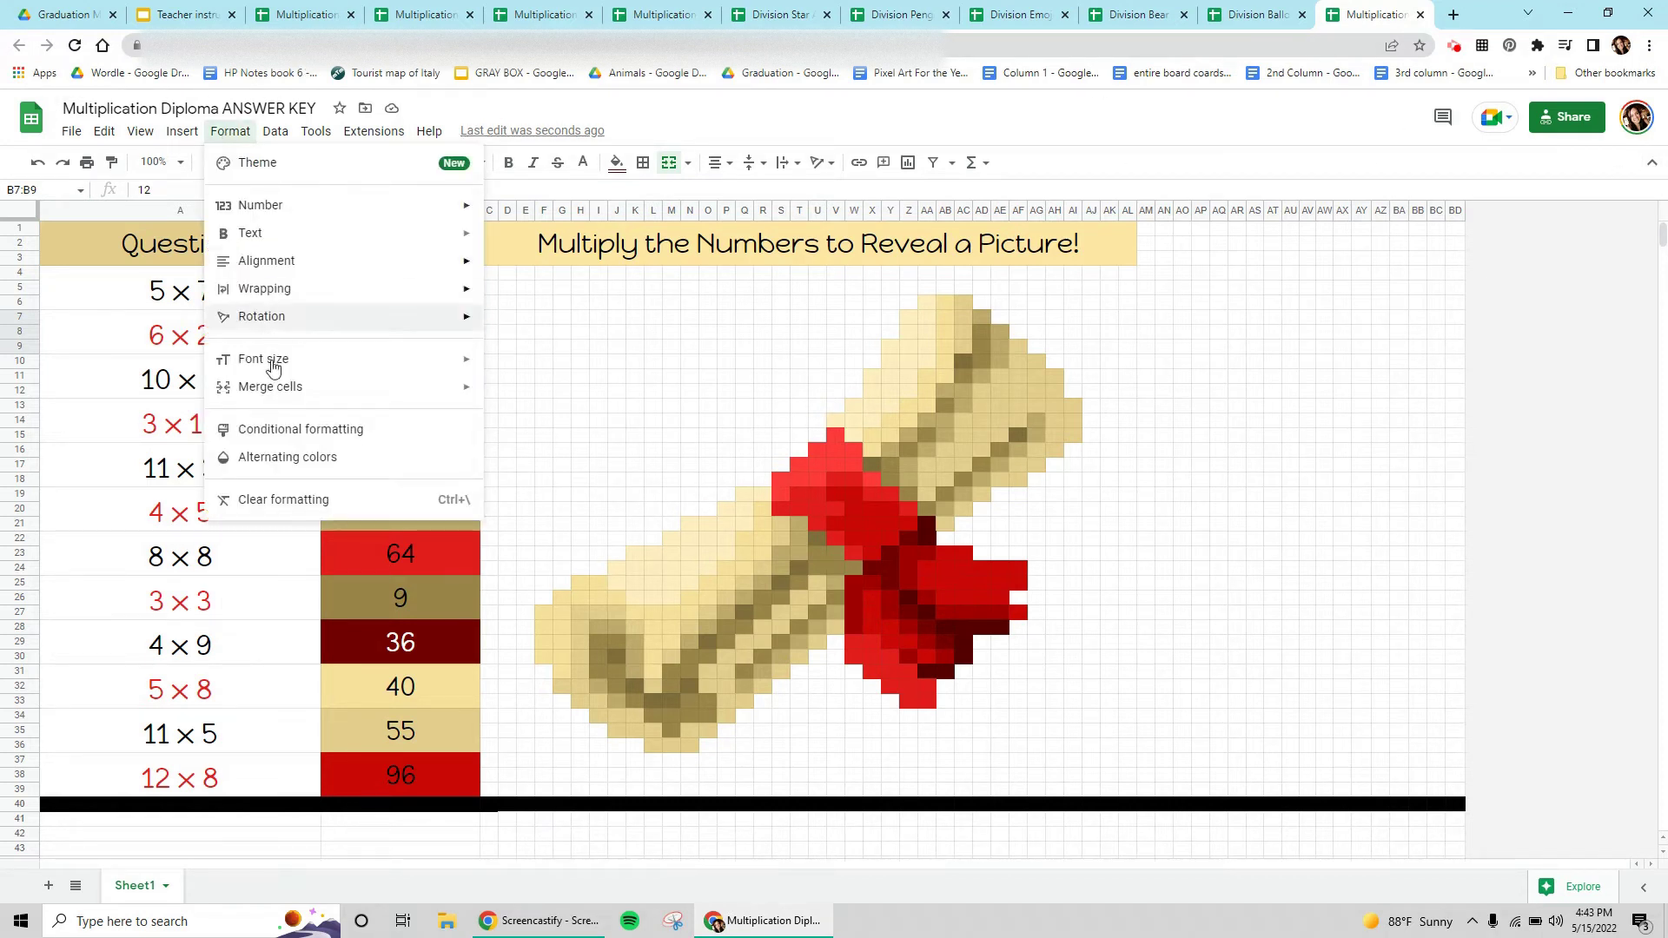
left_click(270, 430)
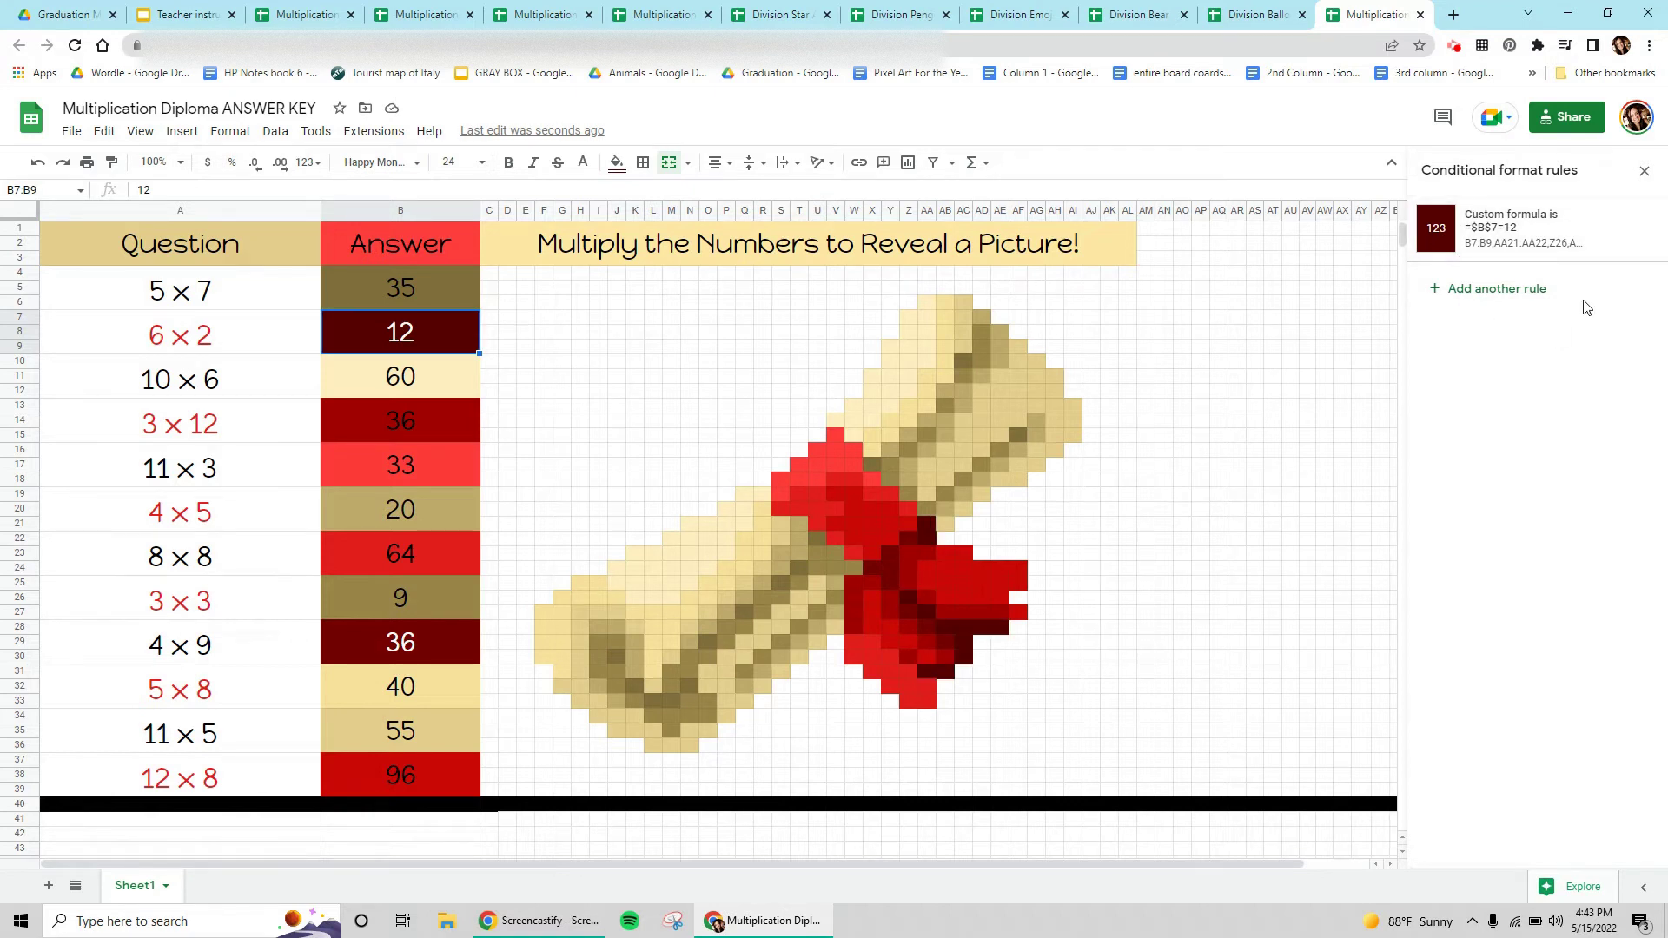
- Review the rules for answer 60 and other answers, then open the =$B$7=12 rule
left_click(419, 290)
left_click(418, 373)
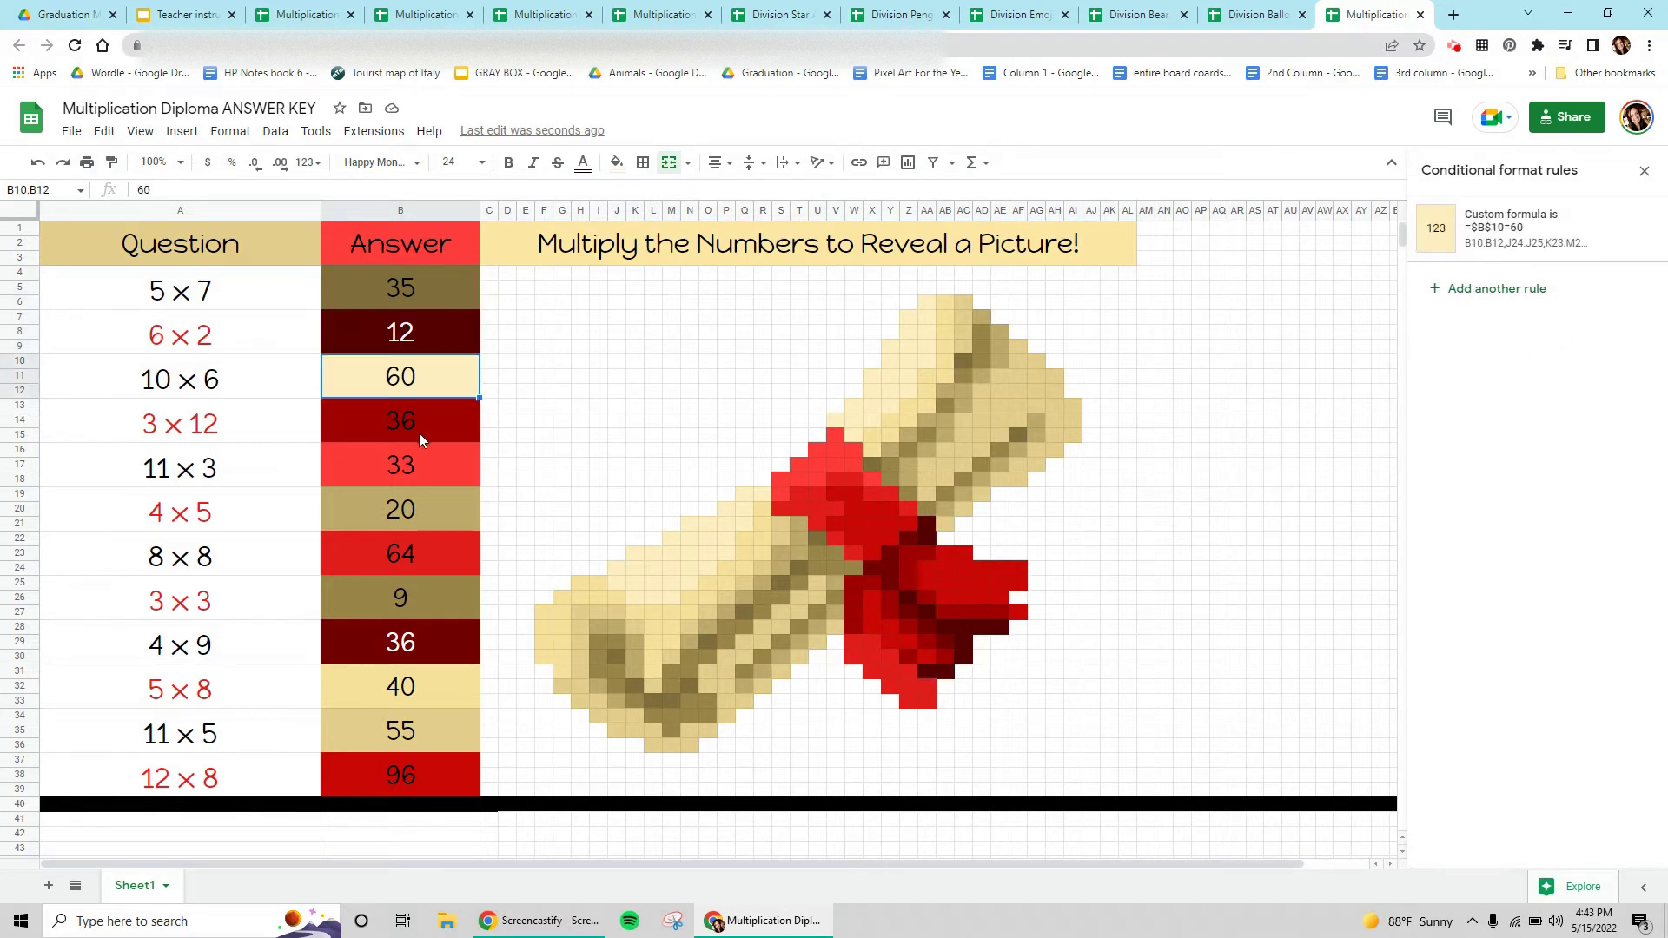
left_click(419, 432)
left_click(415, 453)
left_click(410, 504)
left_click(402, 335)
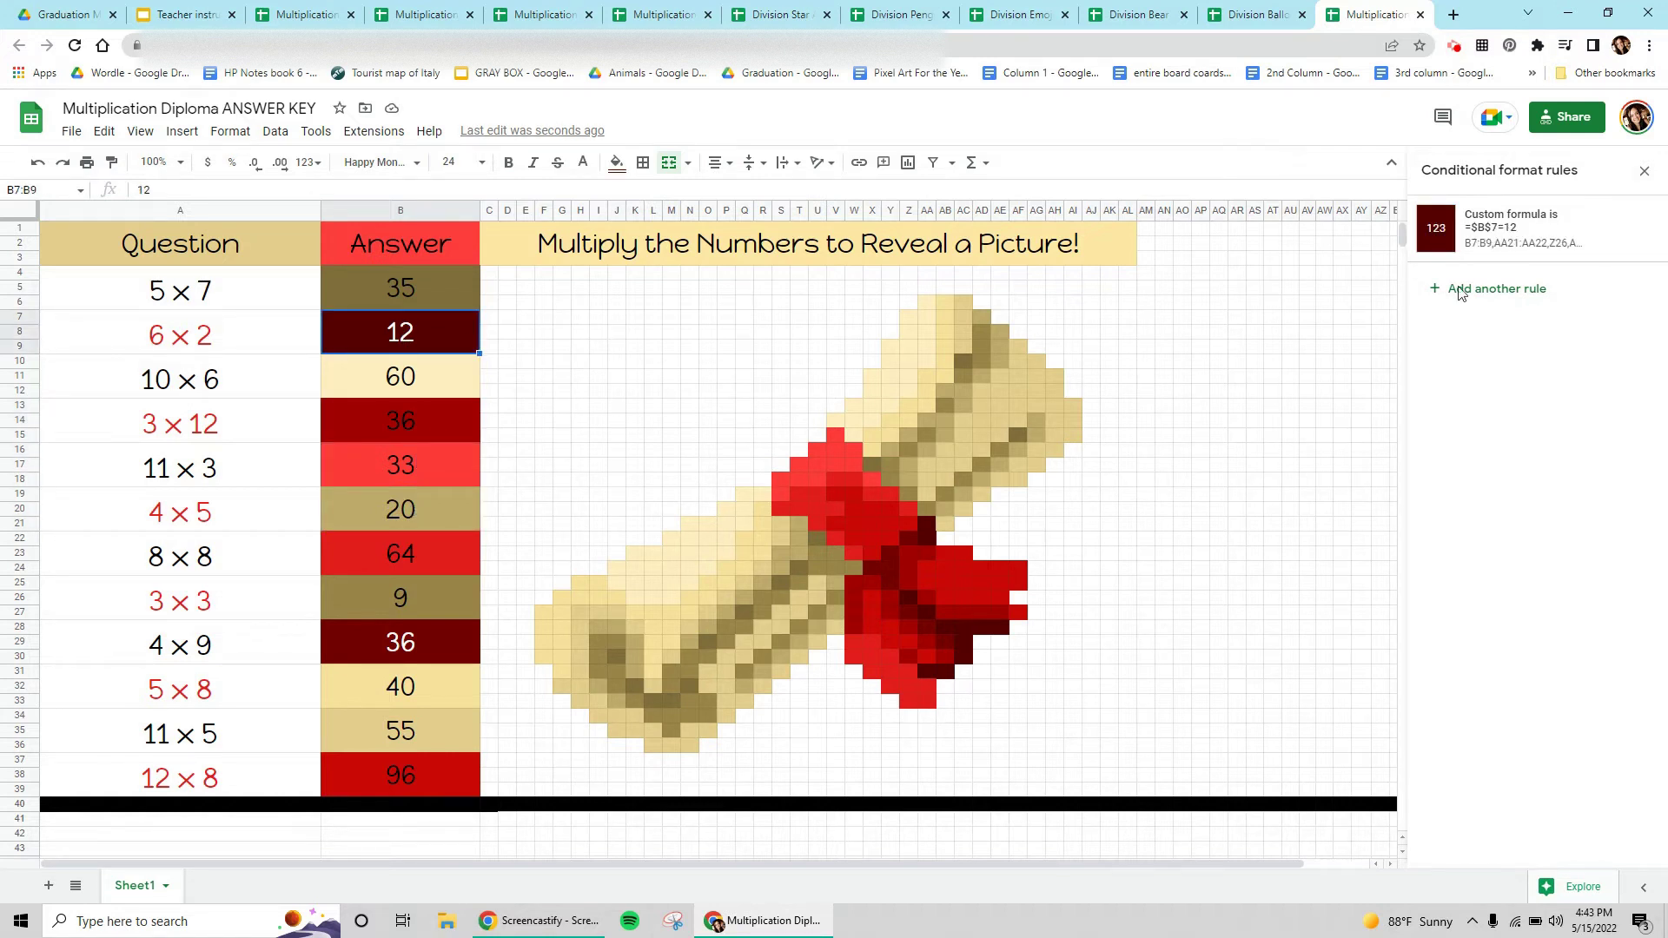
left_click(1471, 231)
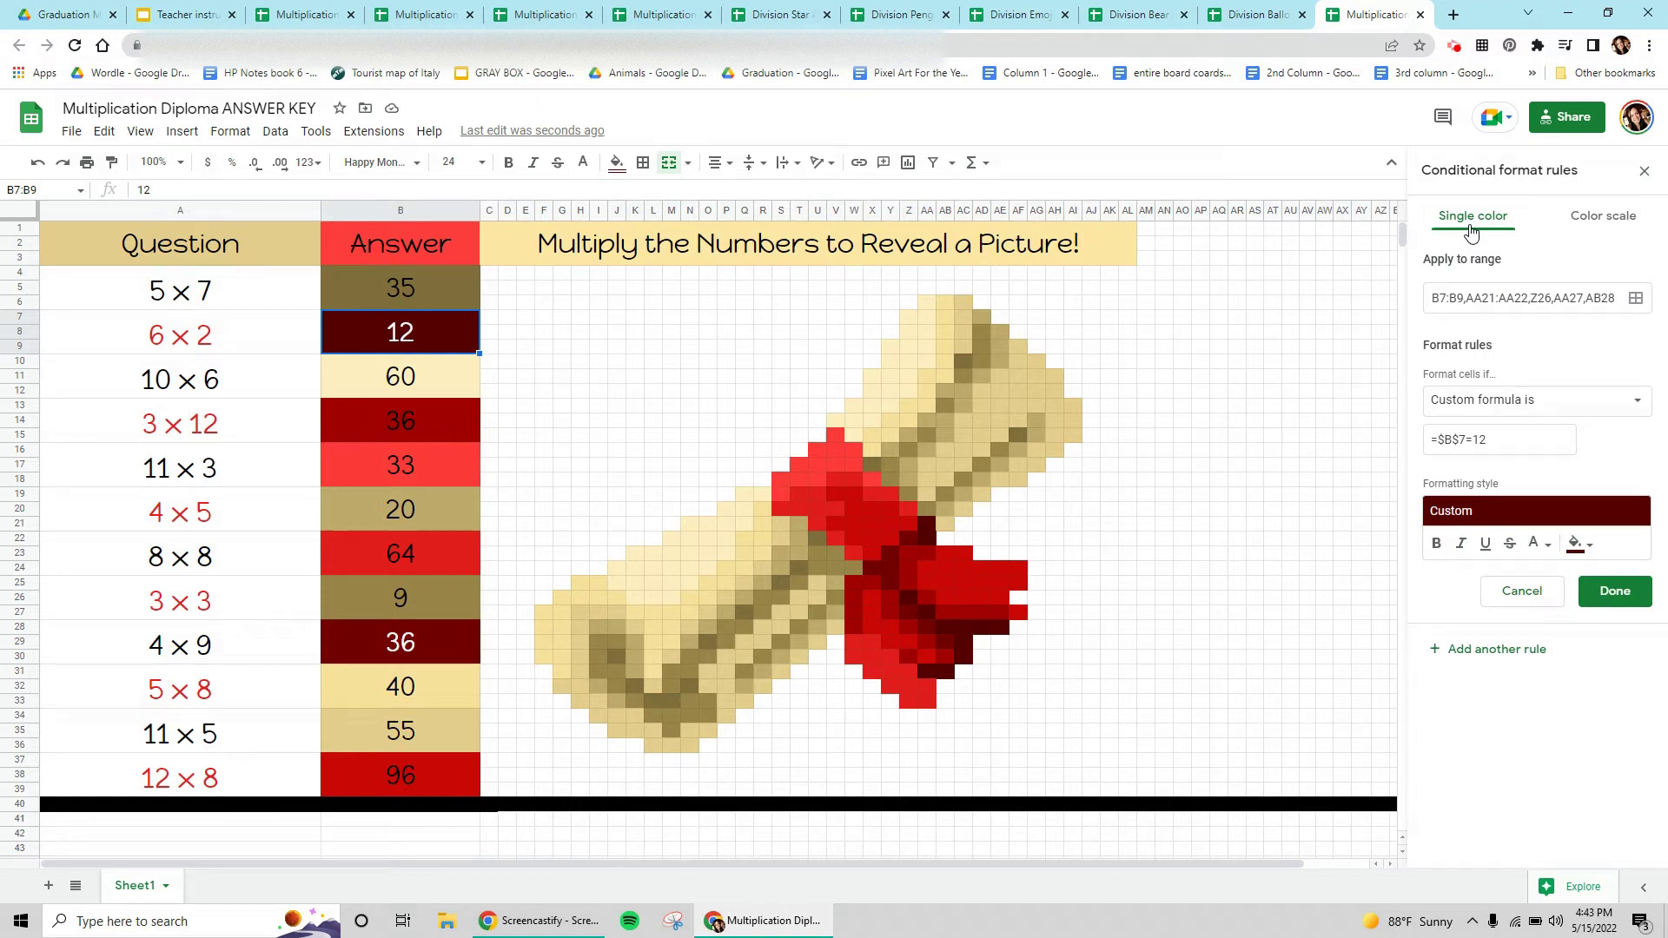
- Change the =$B$7=12 rule's fill to custom navy #000c56 and save it
left_click(1581, 548)
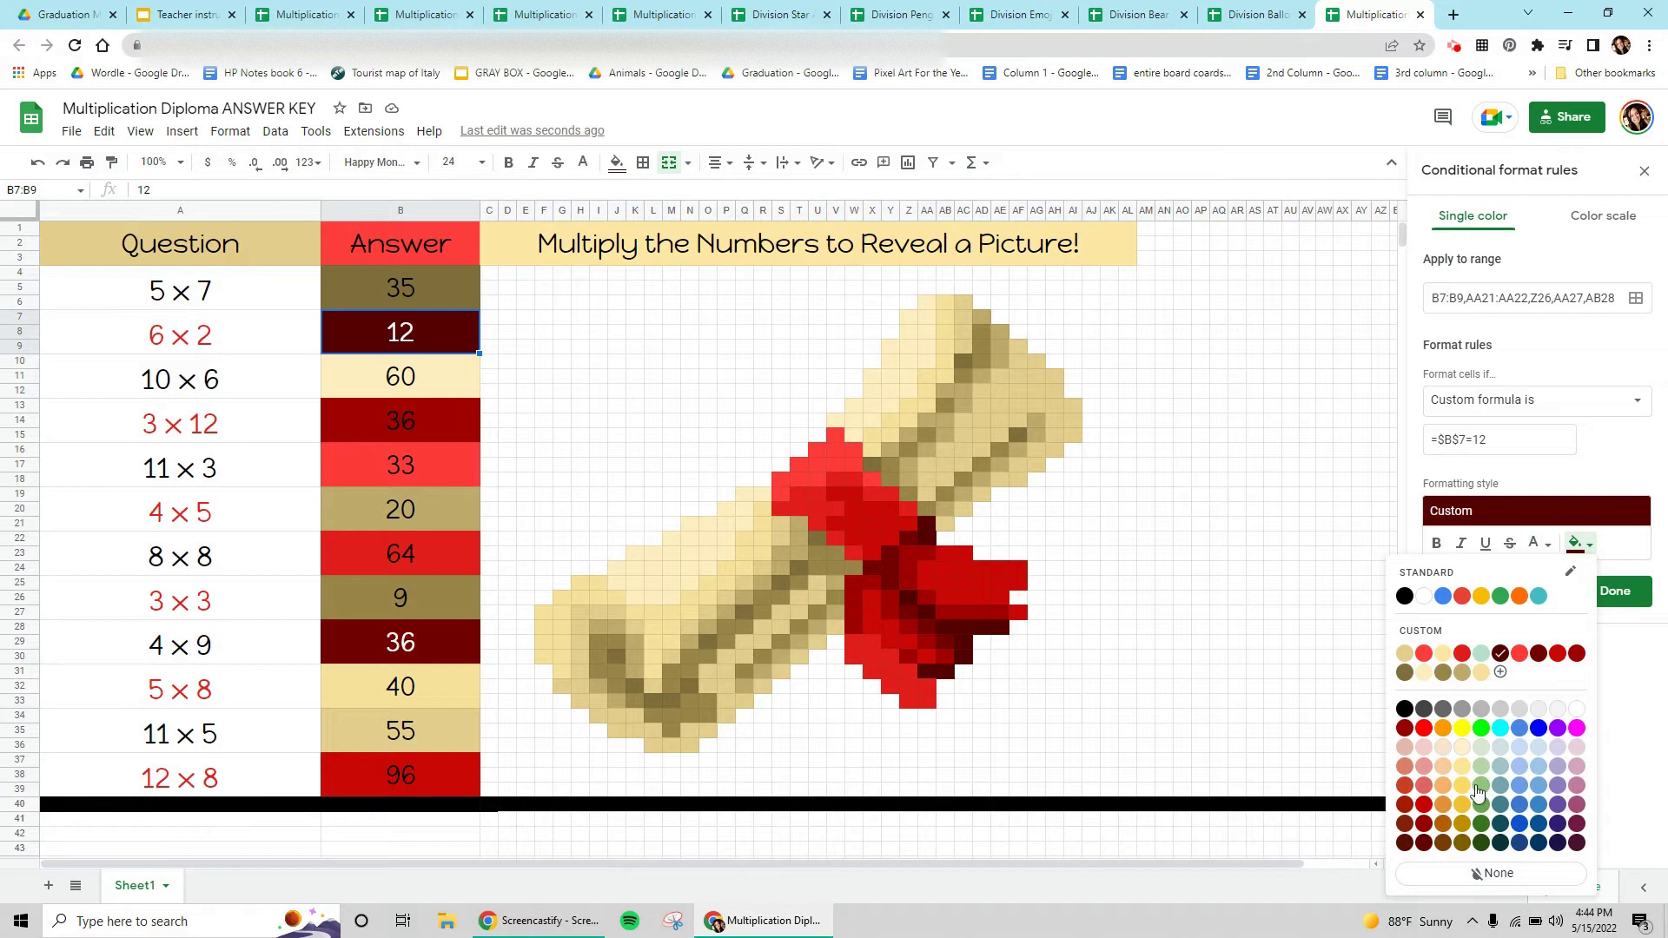
left_click(1416, 638)
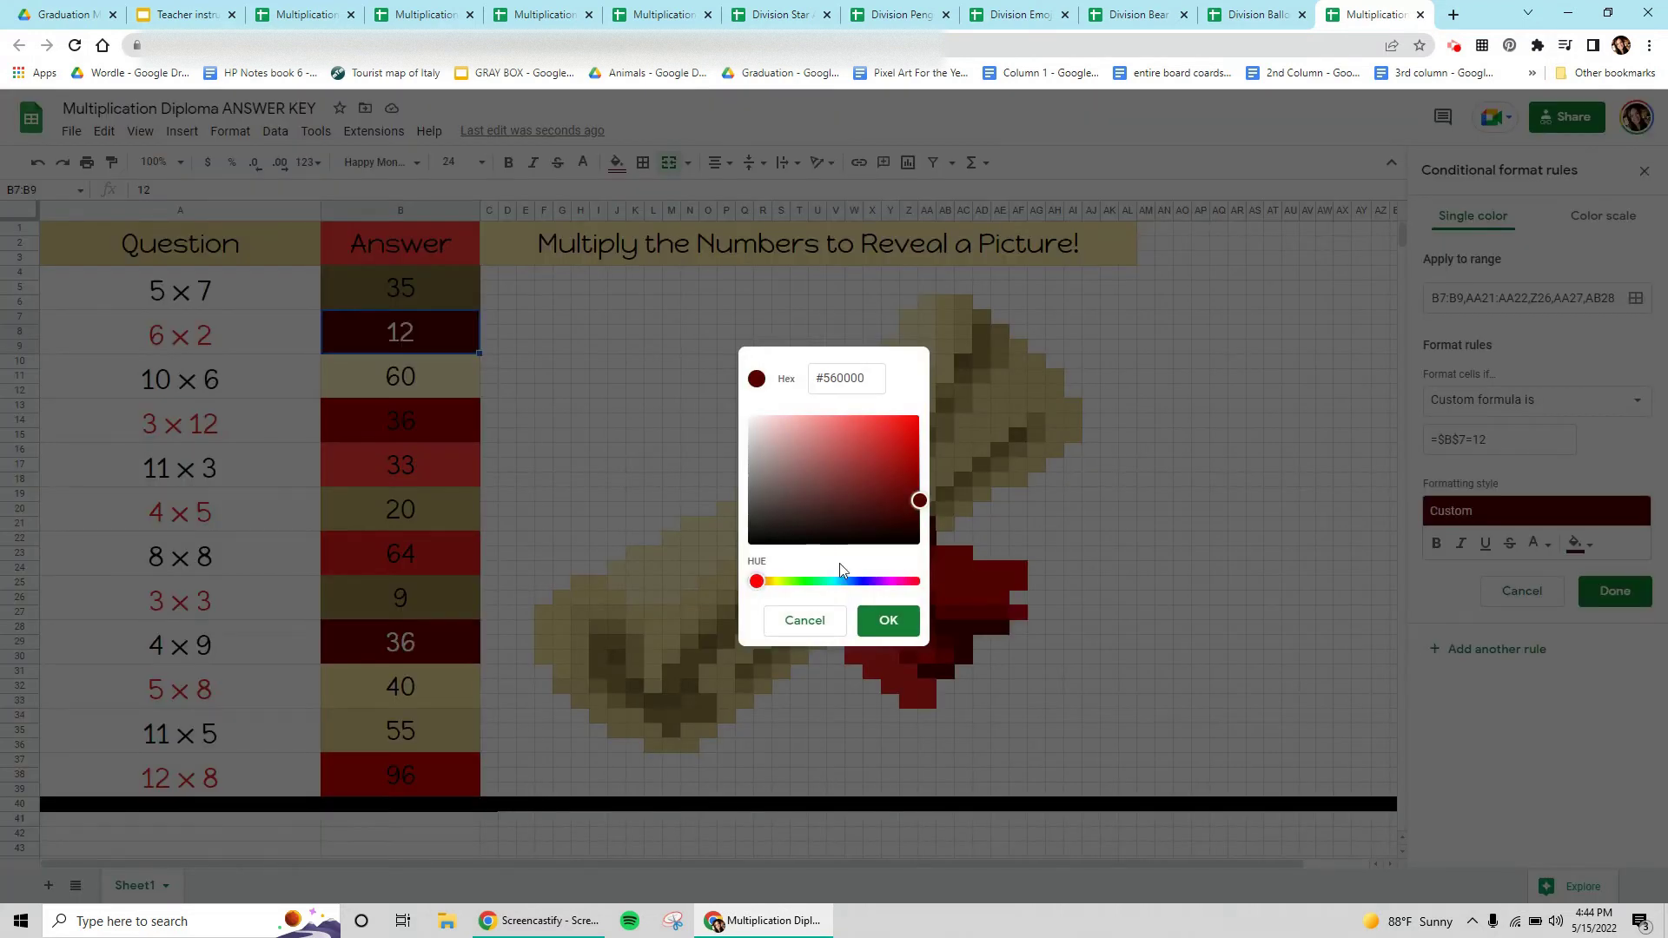
left_click_drag(757, 582, 858, 561)
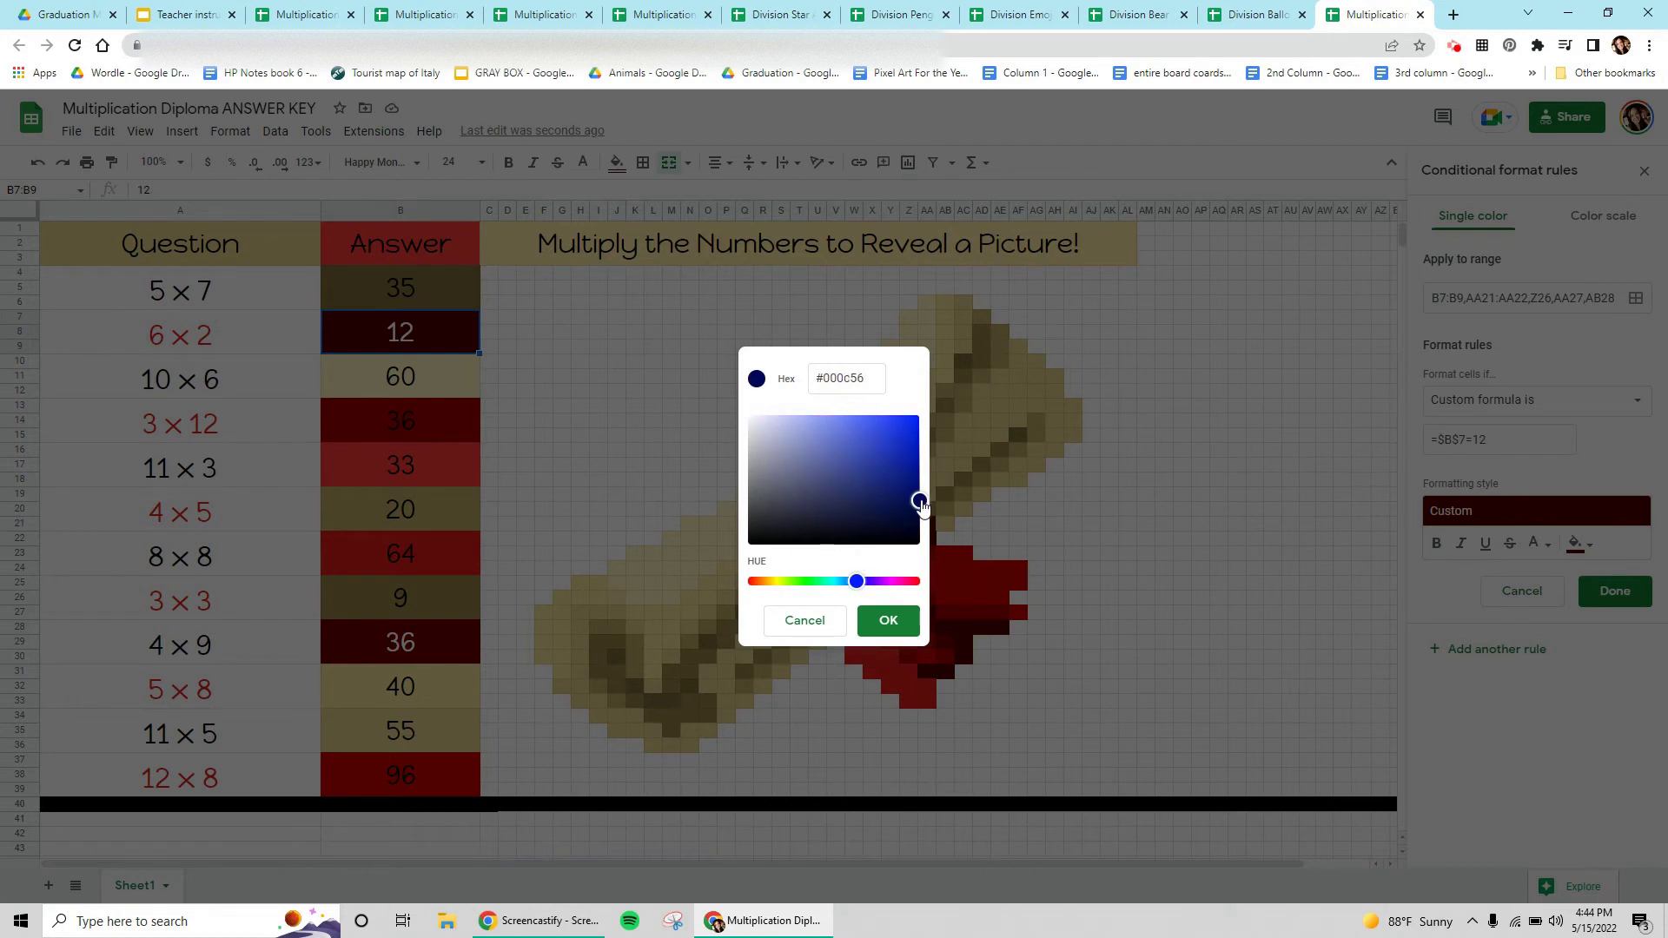
left_click(890, 621)
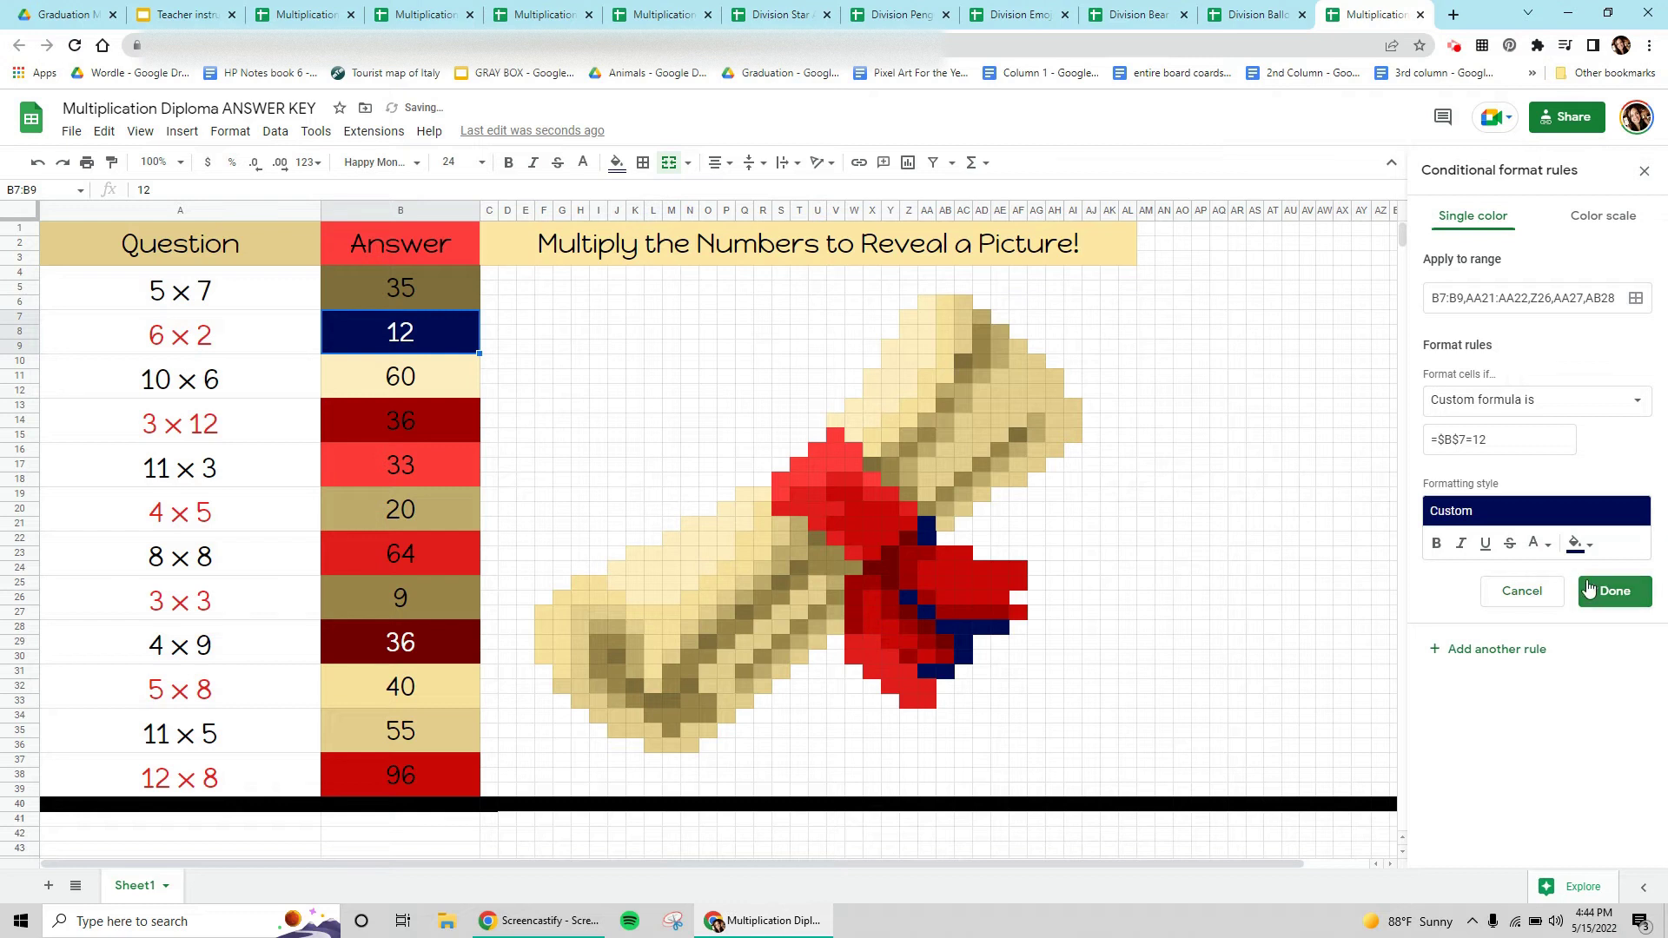
left_click(1615, 591)
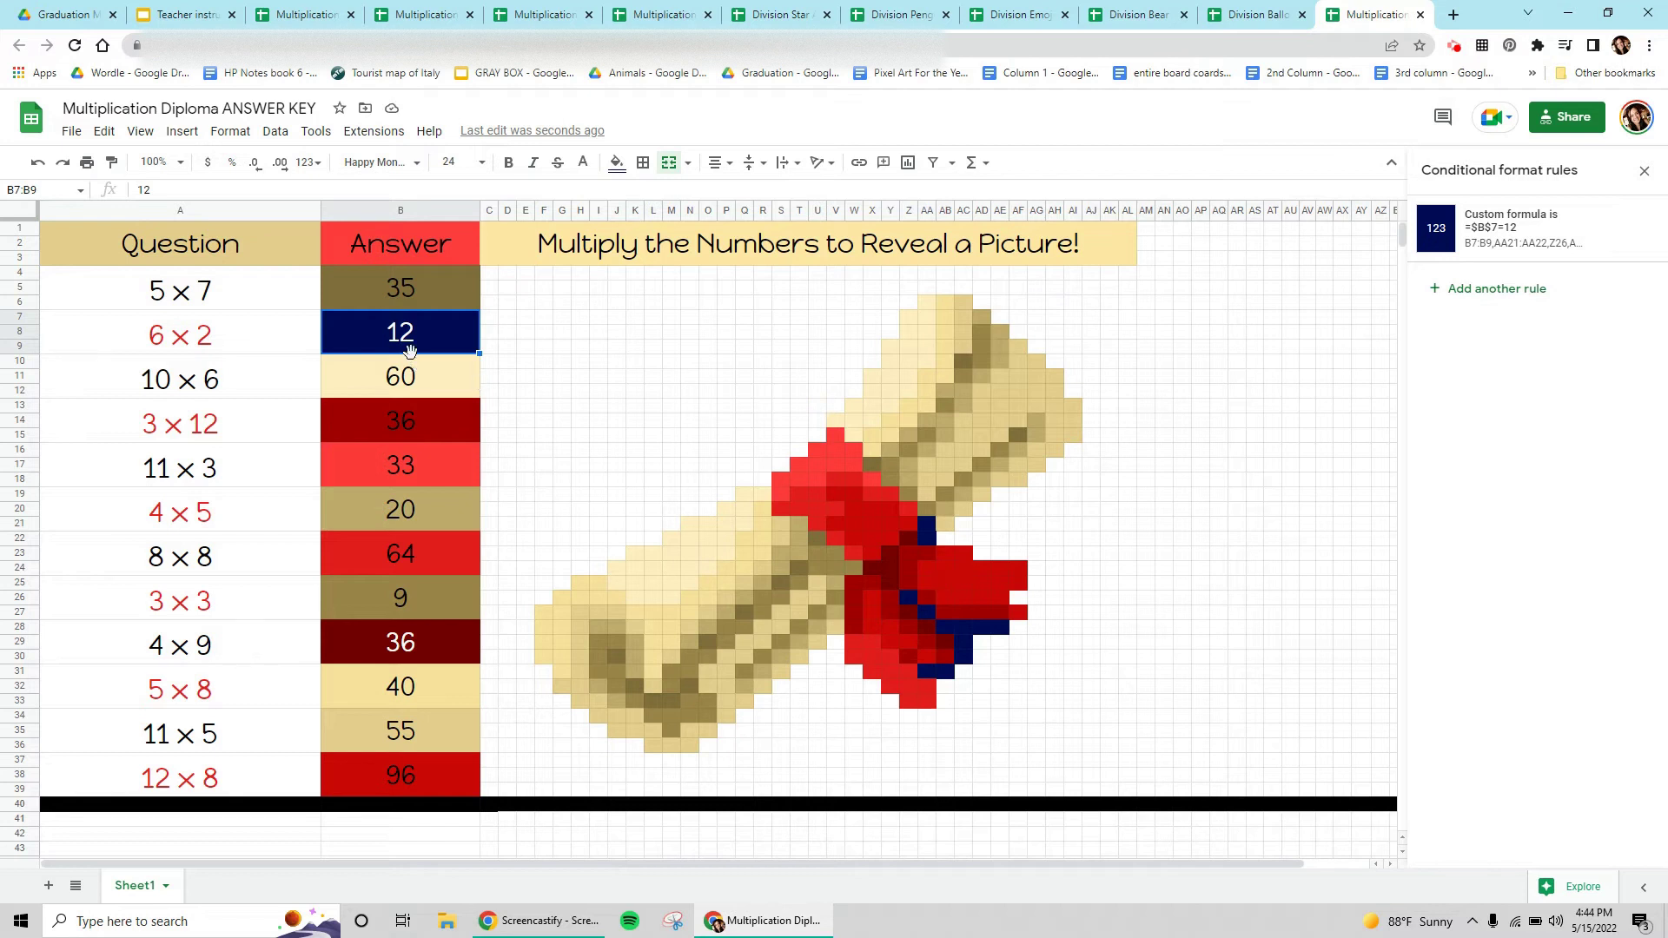
- Give the B28:B30 rule =$B$28=36 a custom blue #102295 fill and save it
left_click(377, 643)
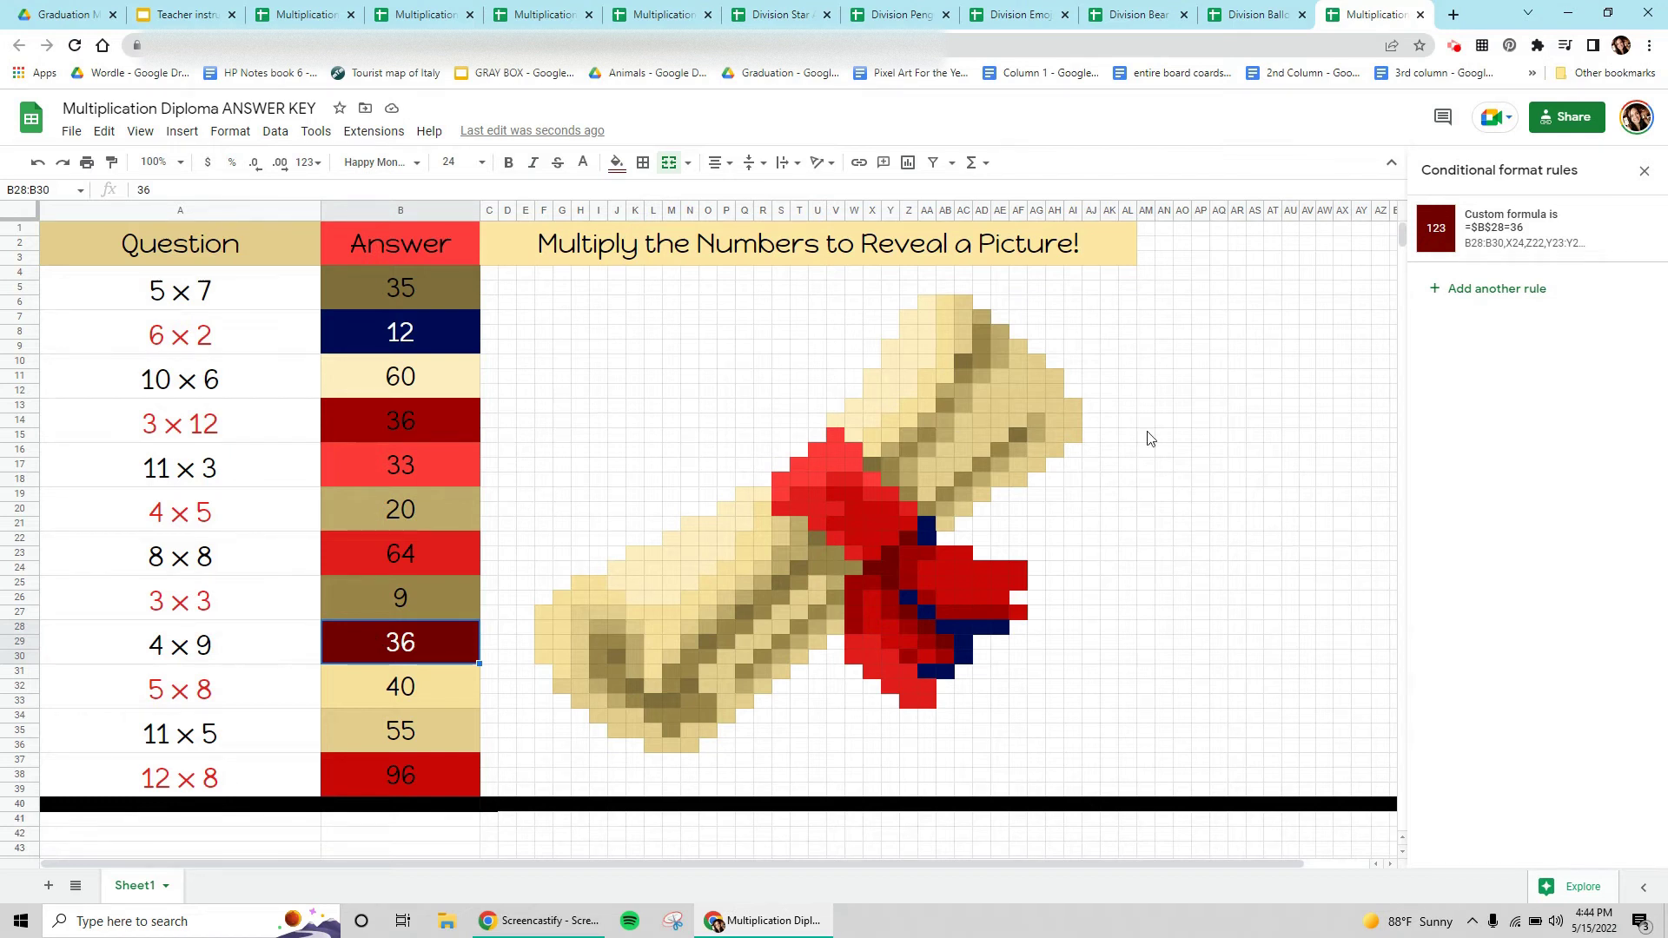
left_click(1498, 239)
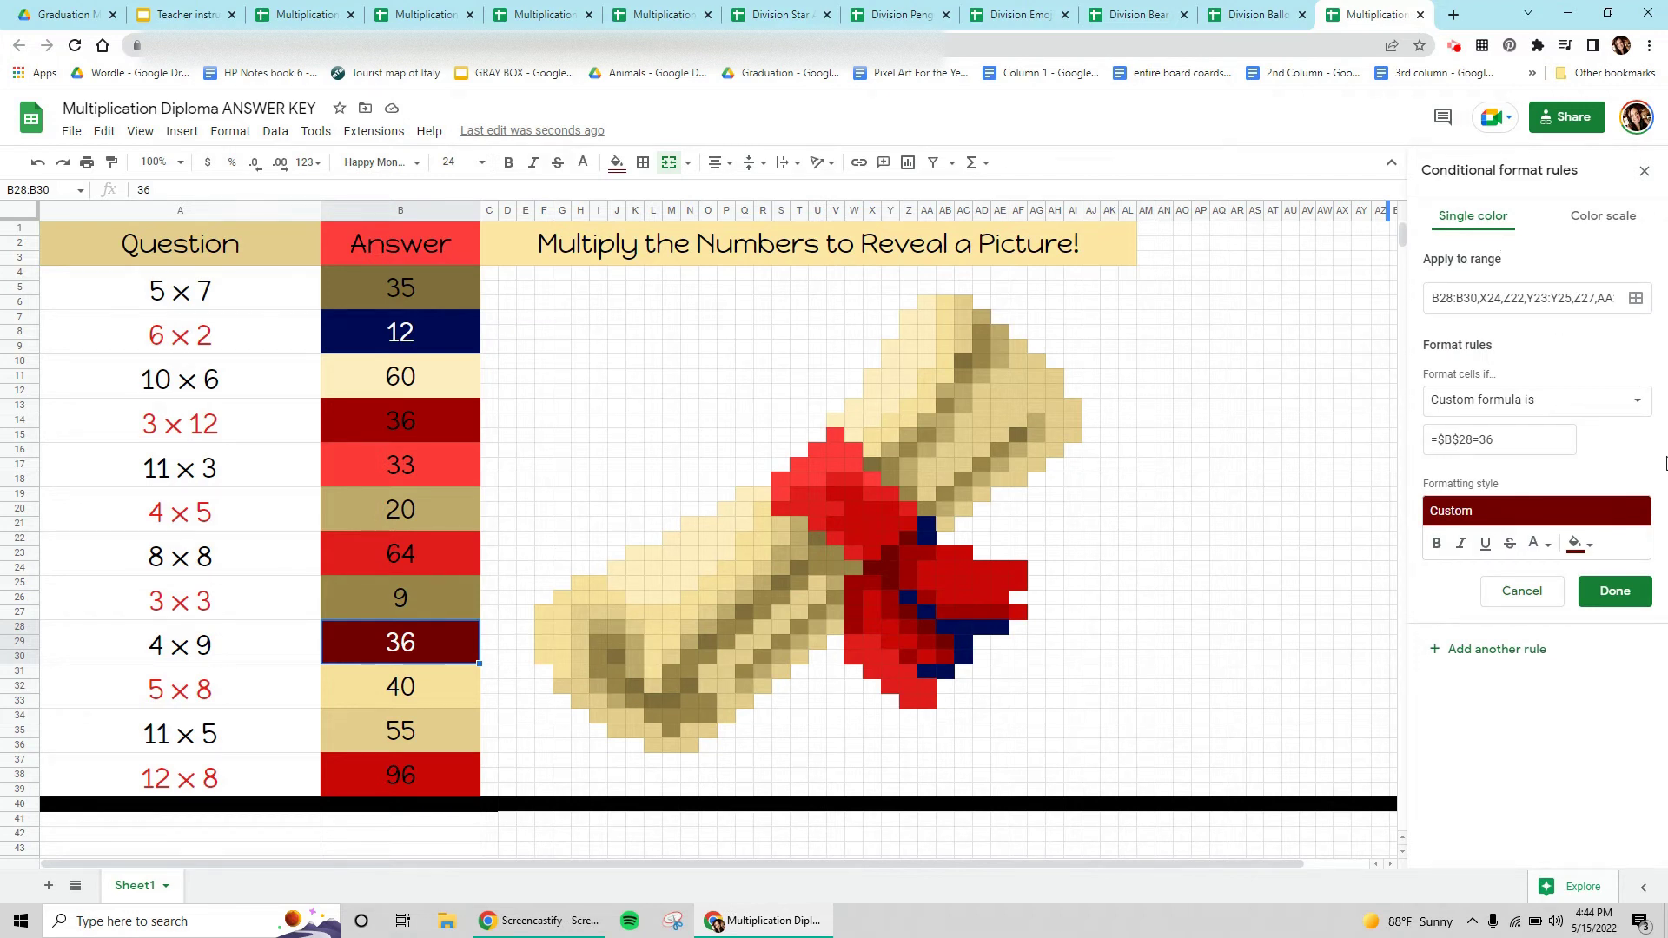
left_click(1578, 545)
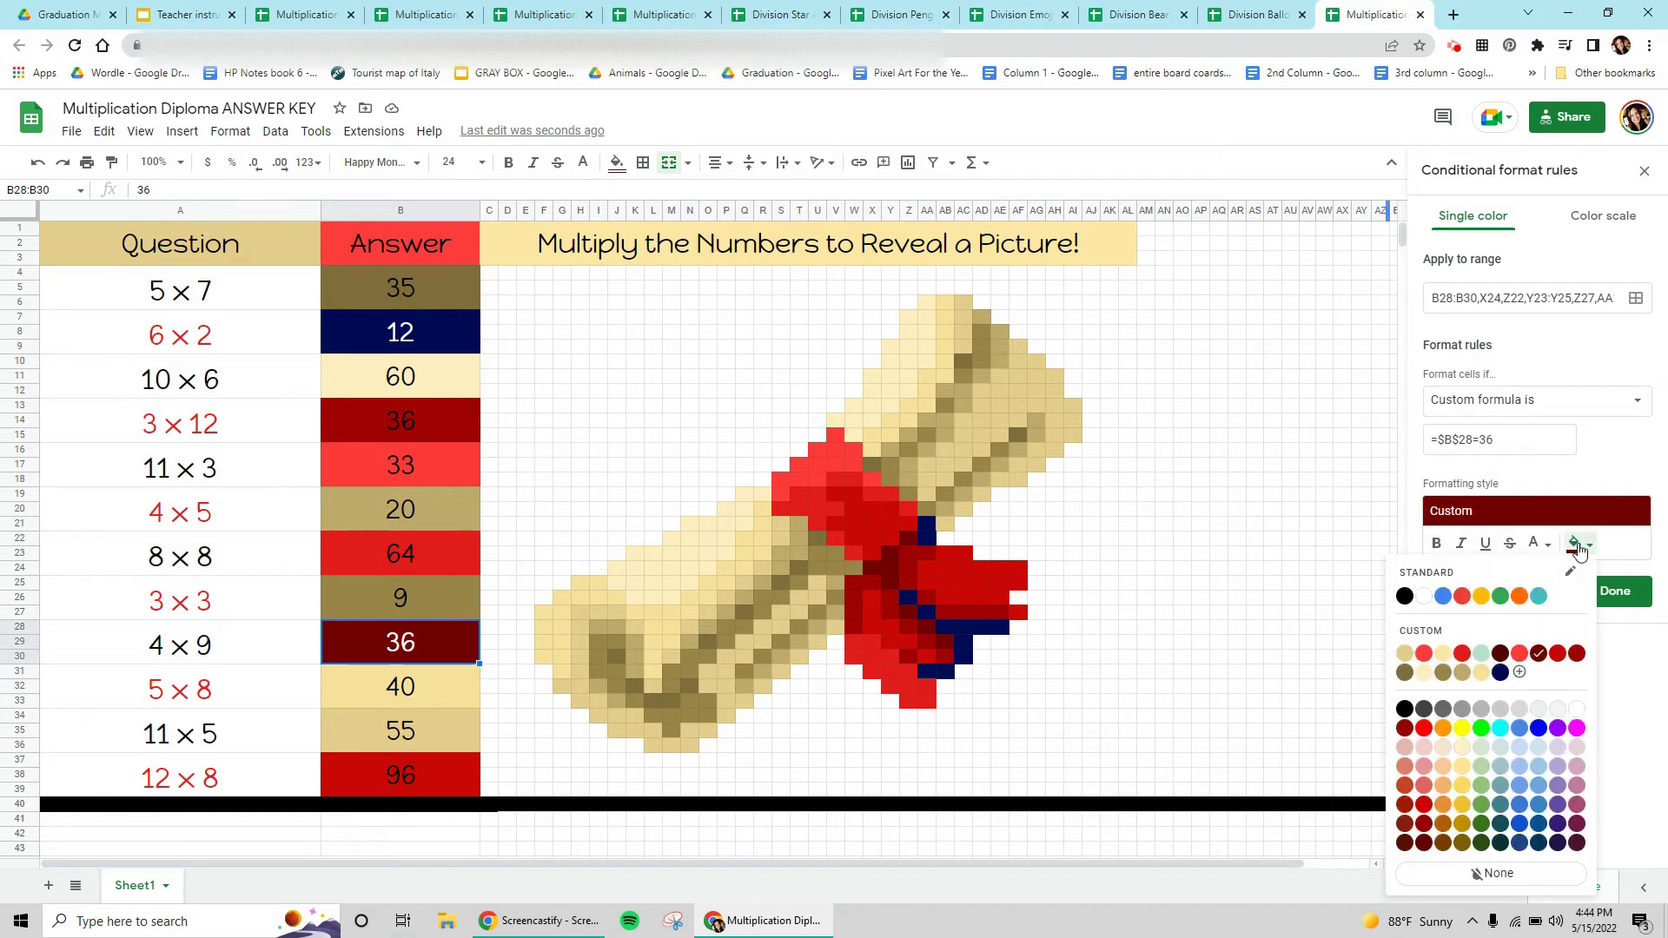
left_click(1501, 673)
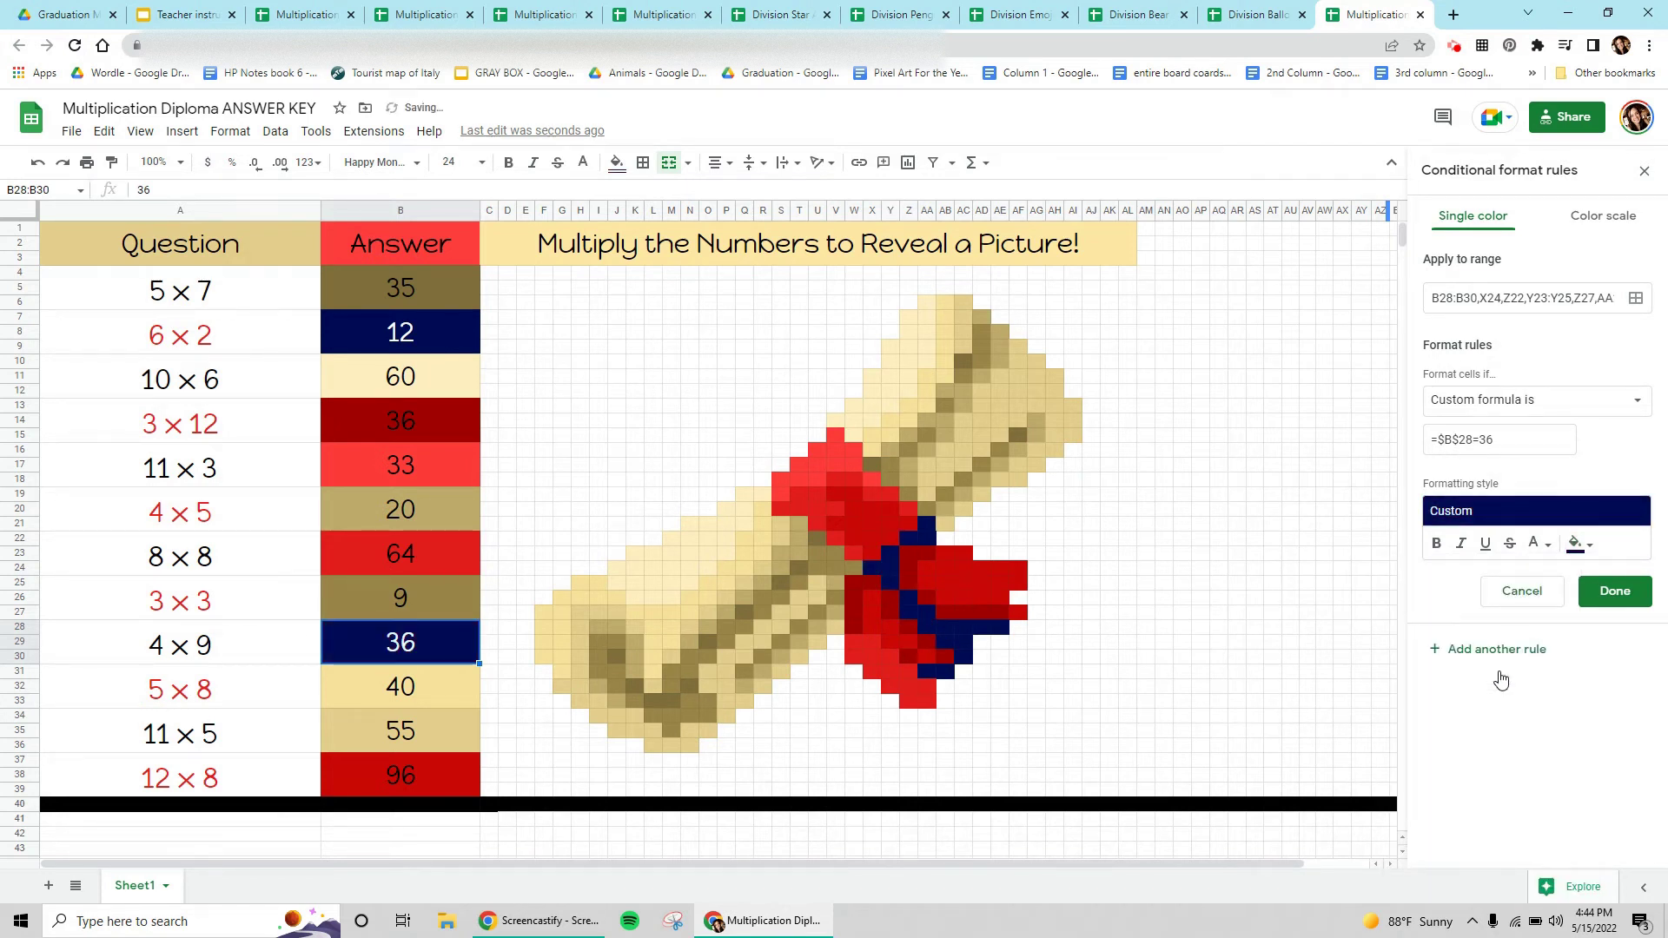
left_click(1577, 545)
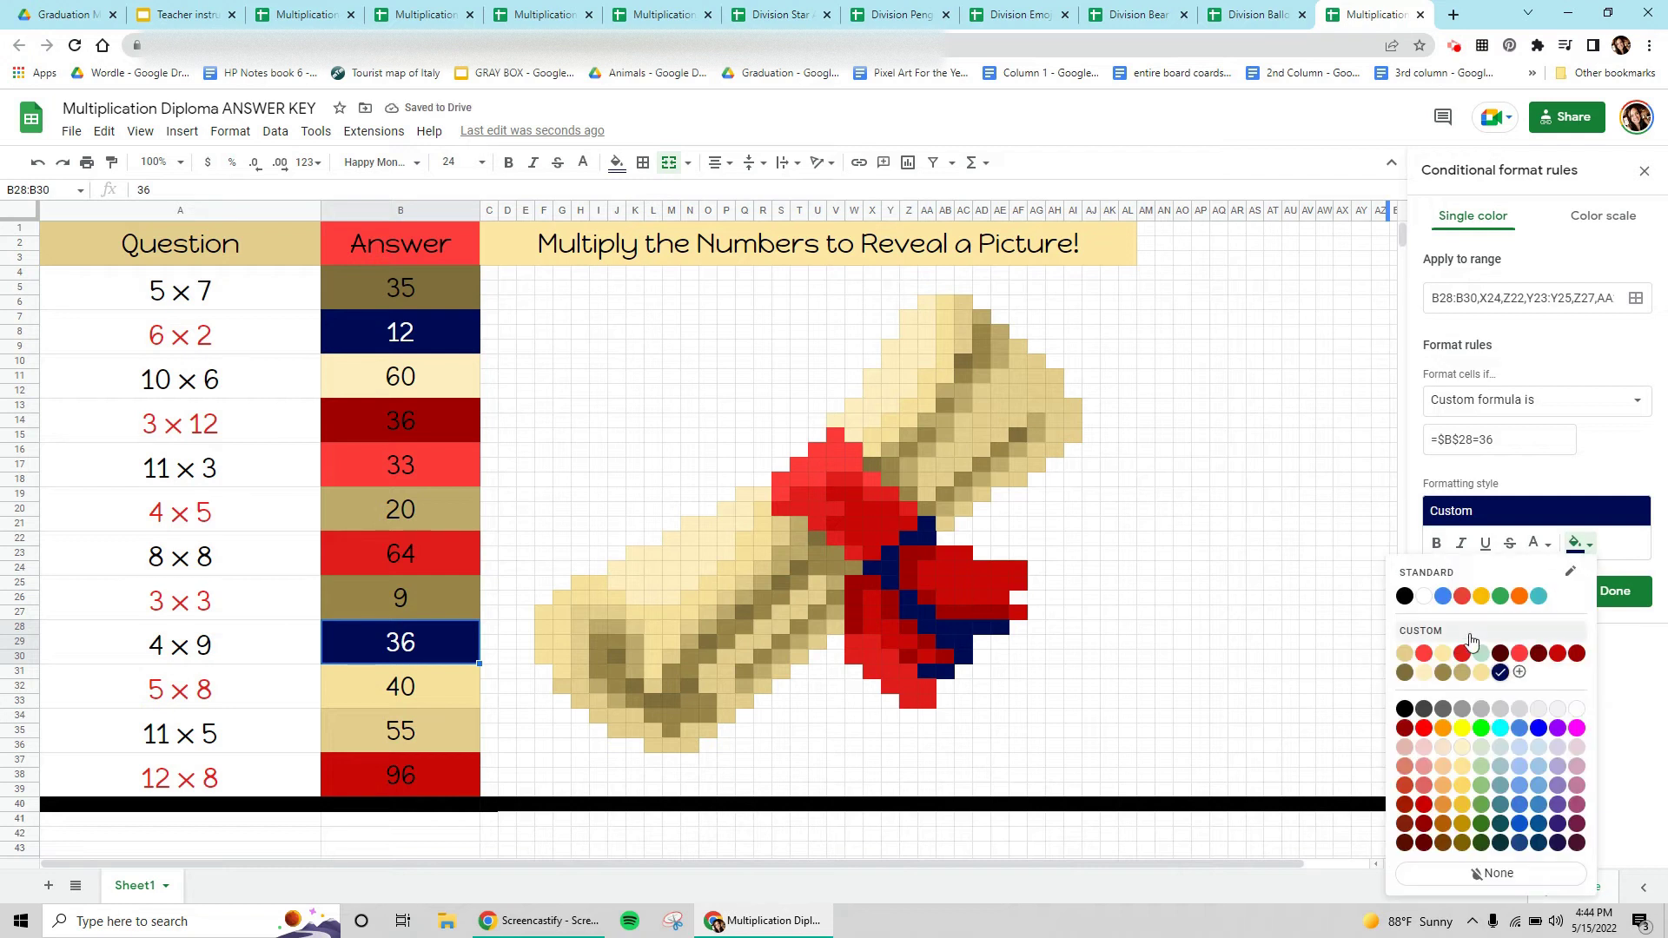
left_click(1442, 637)
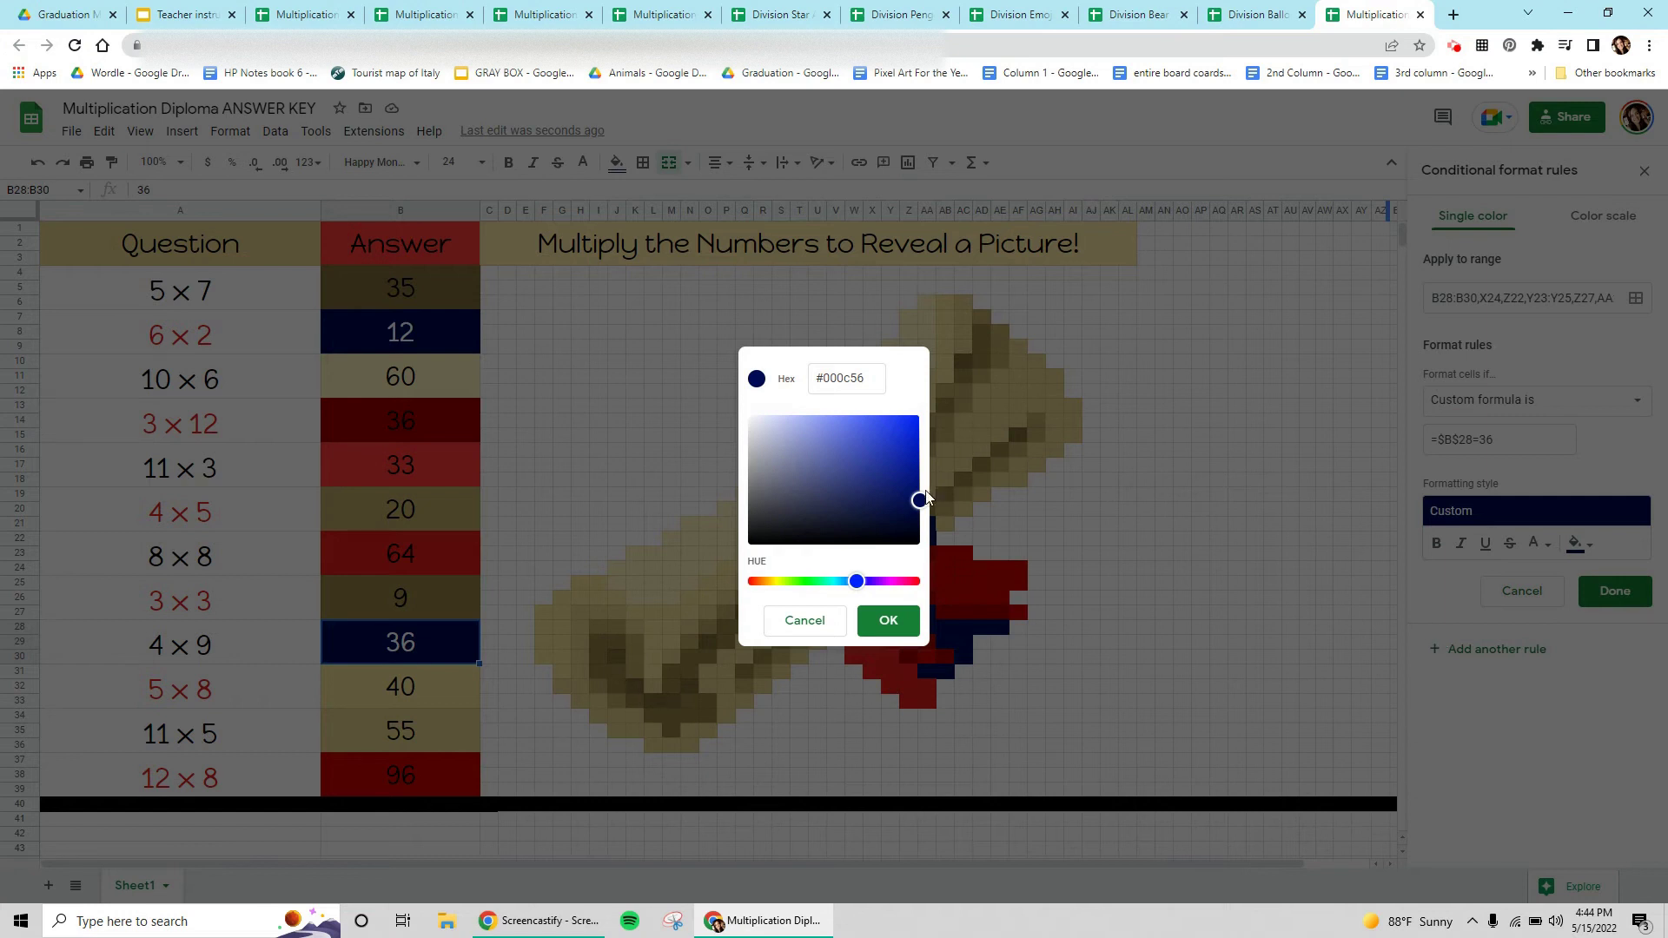
left_click_drag(921, 503, 903, 470)
left_click(884, 613)
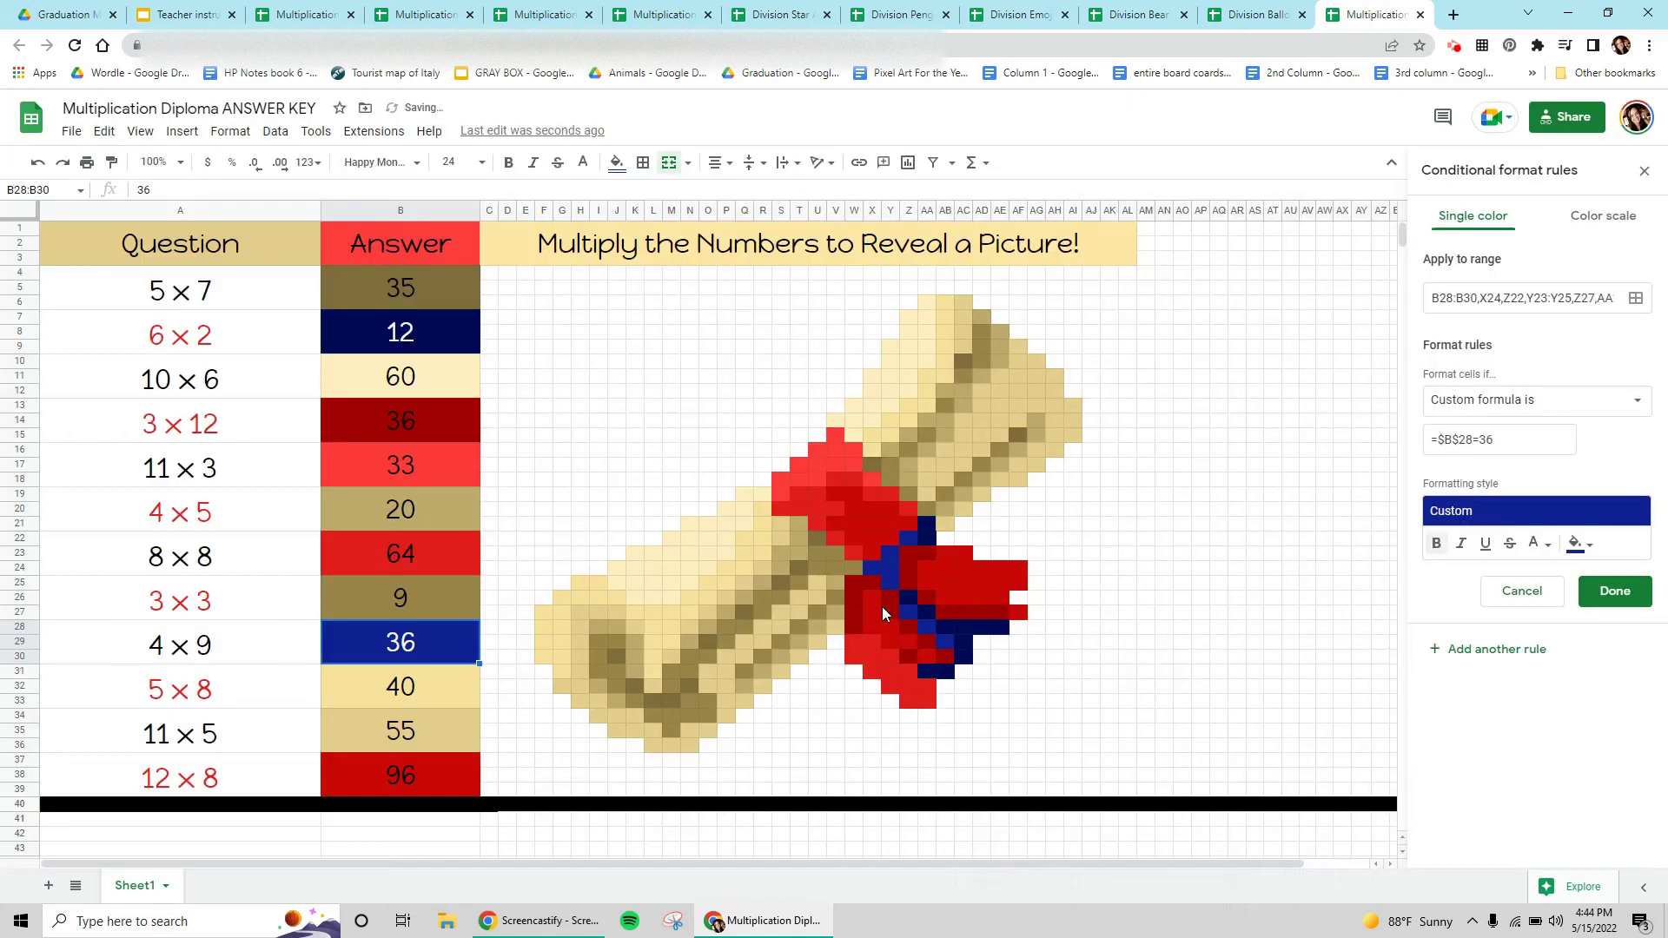
left_click(1615, 591)
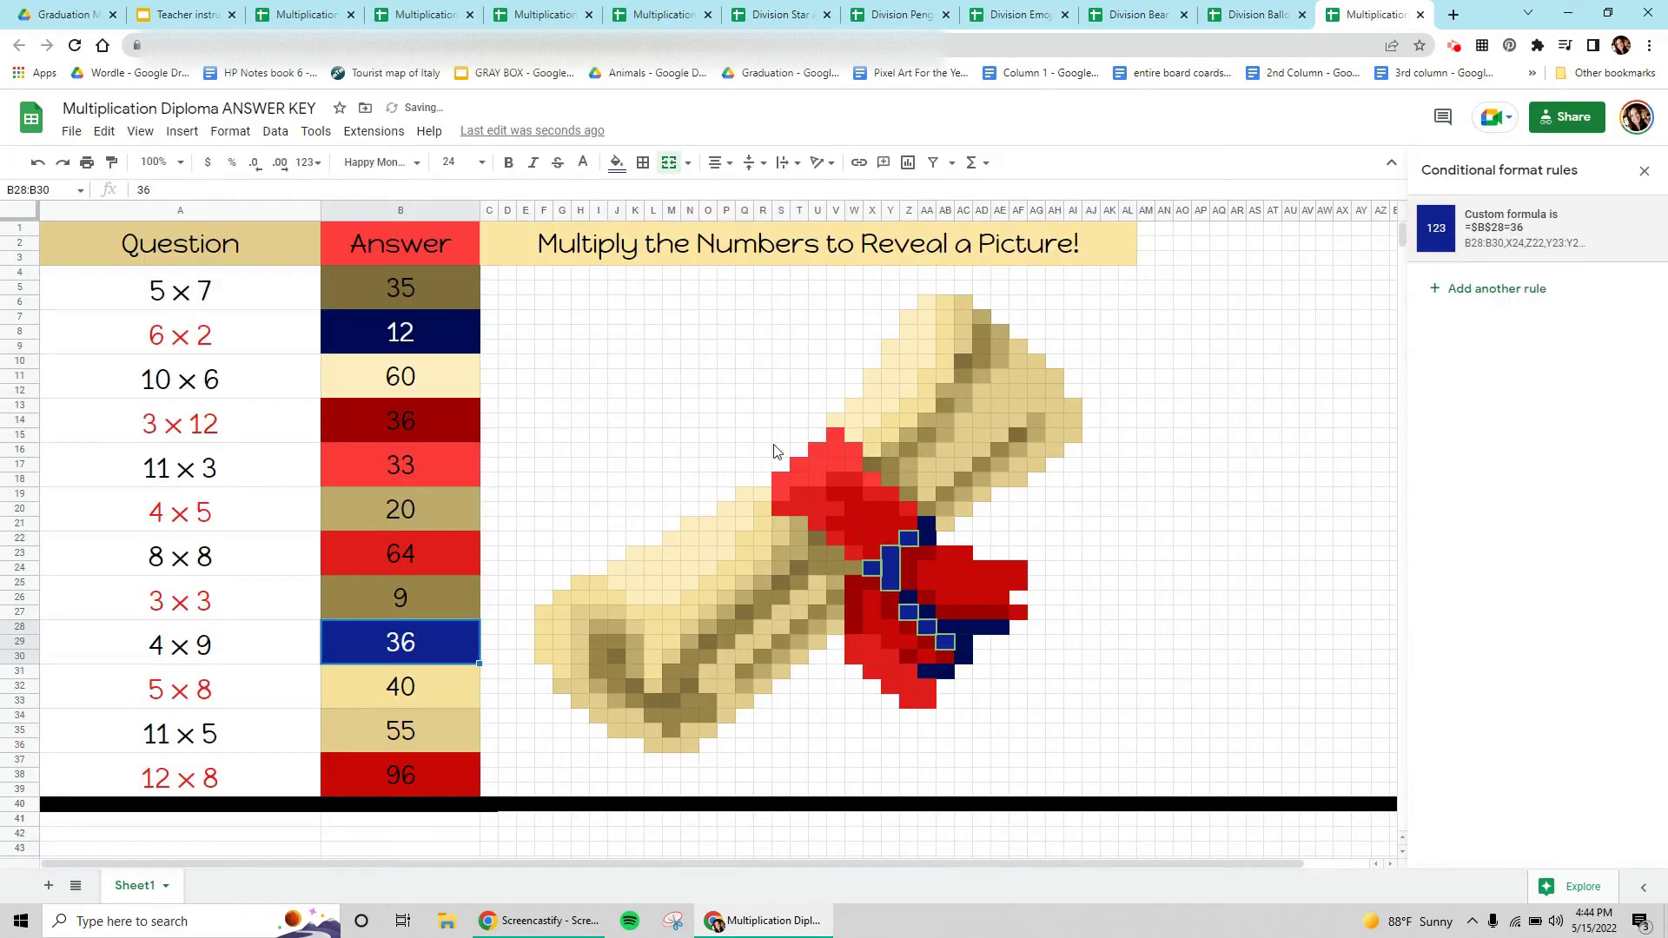
left_click(691, 451)
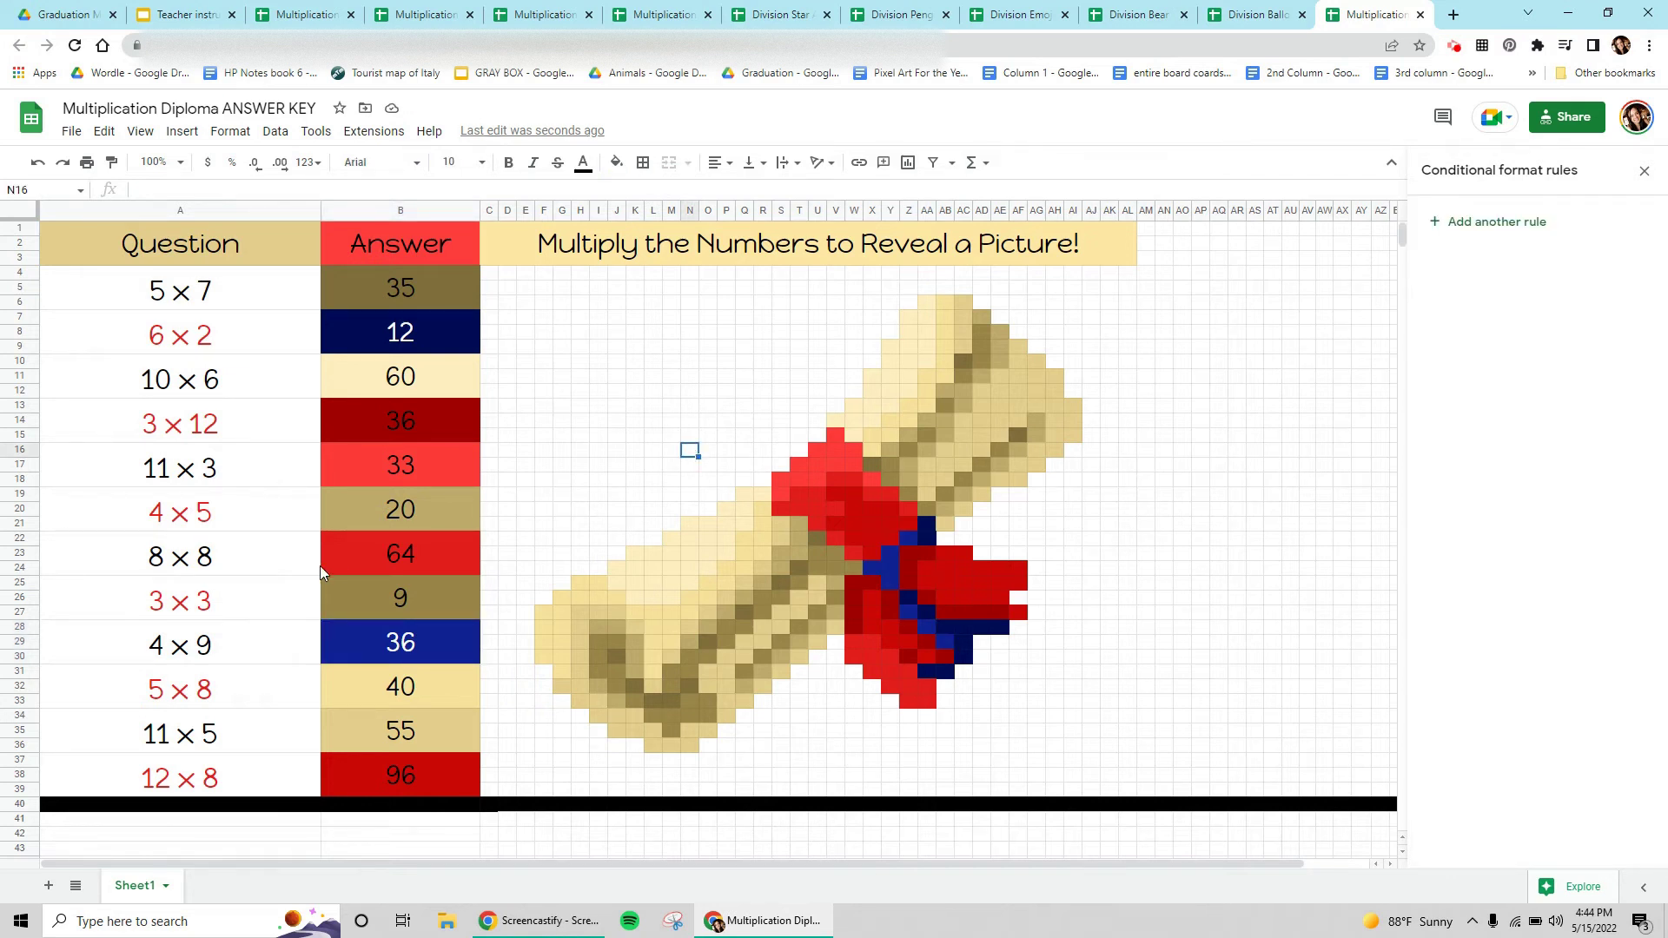
- Give the B13:B15 rule =$B$13=36 a custom bright blue #213ad5 fill and save it
left_click(351, 642)
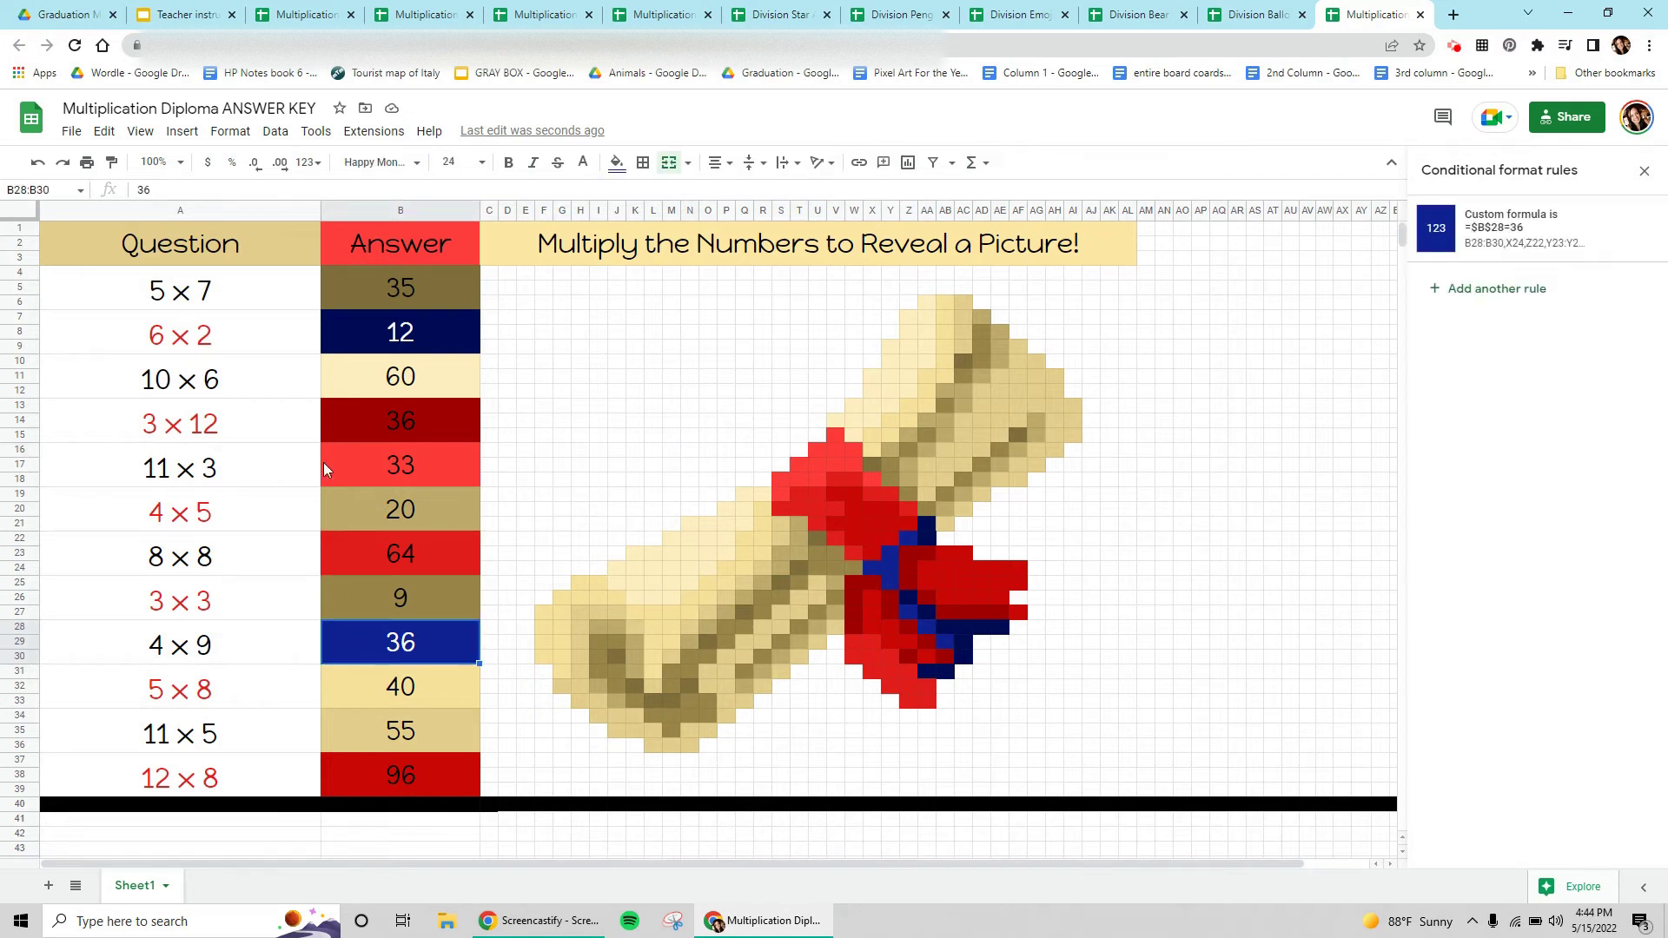
left_click(394, 417)
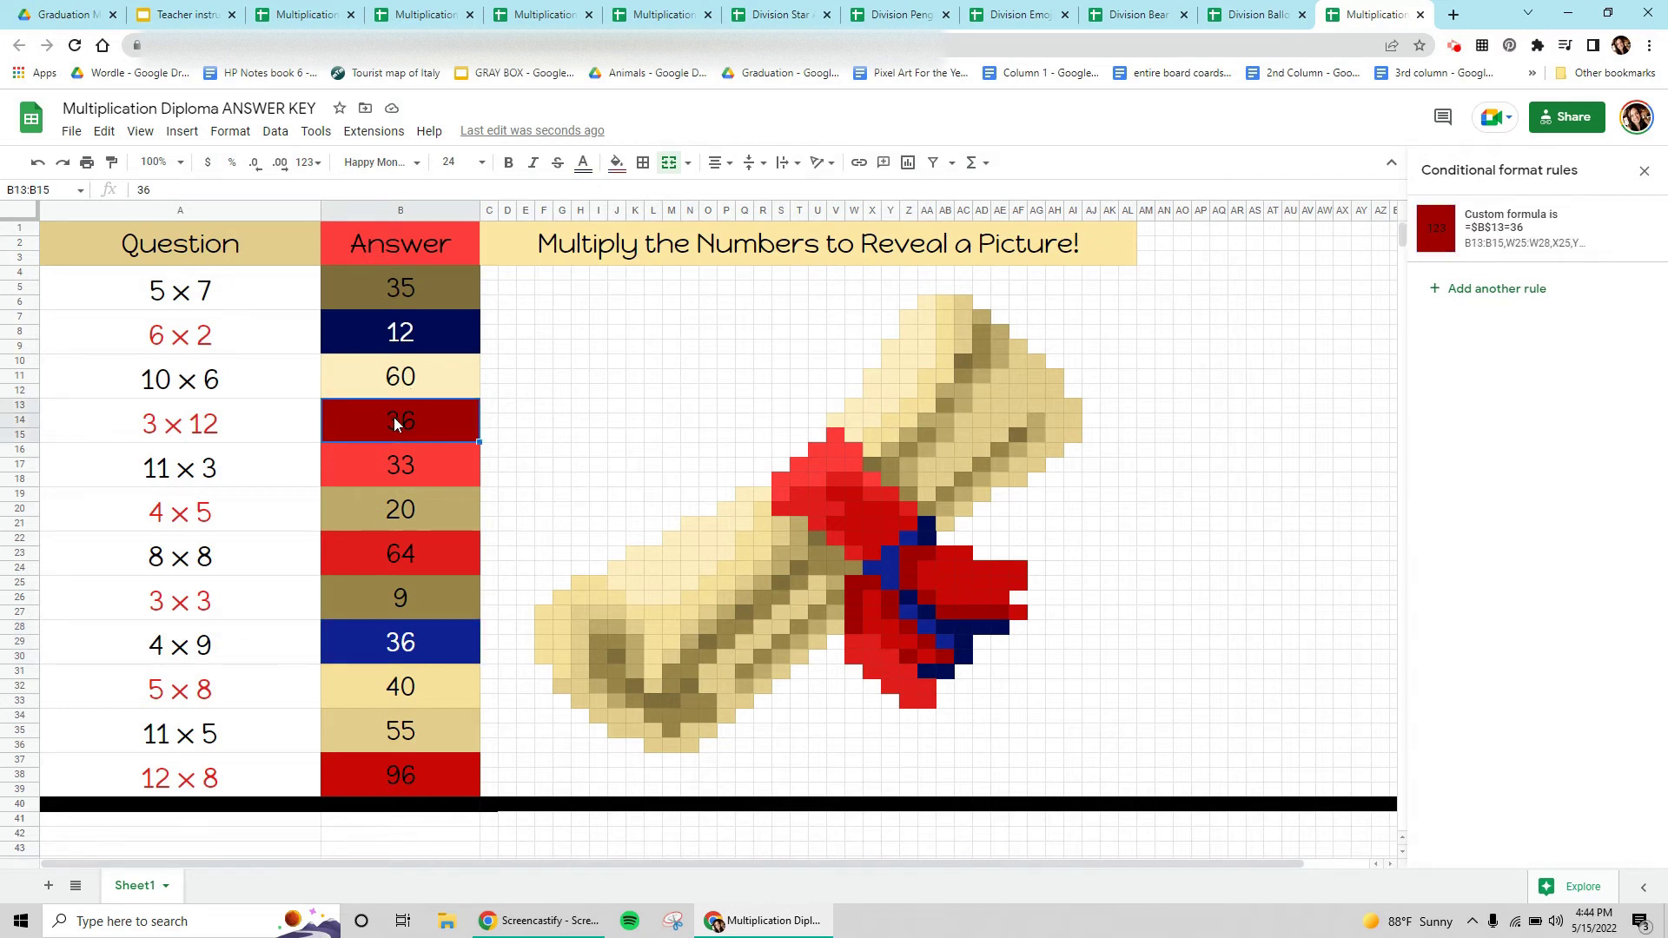
left_click(1425, 239)
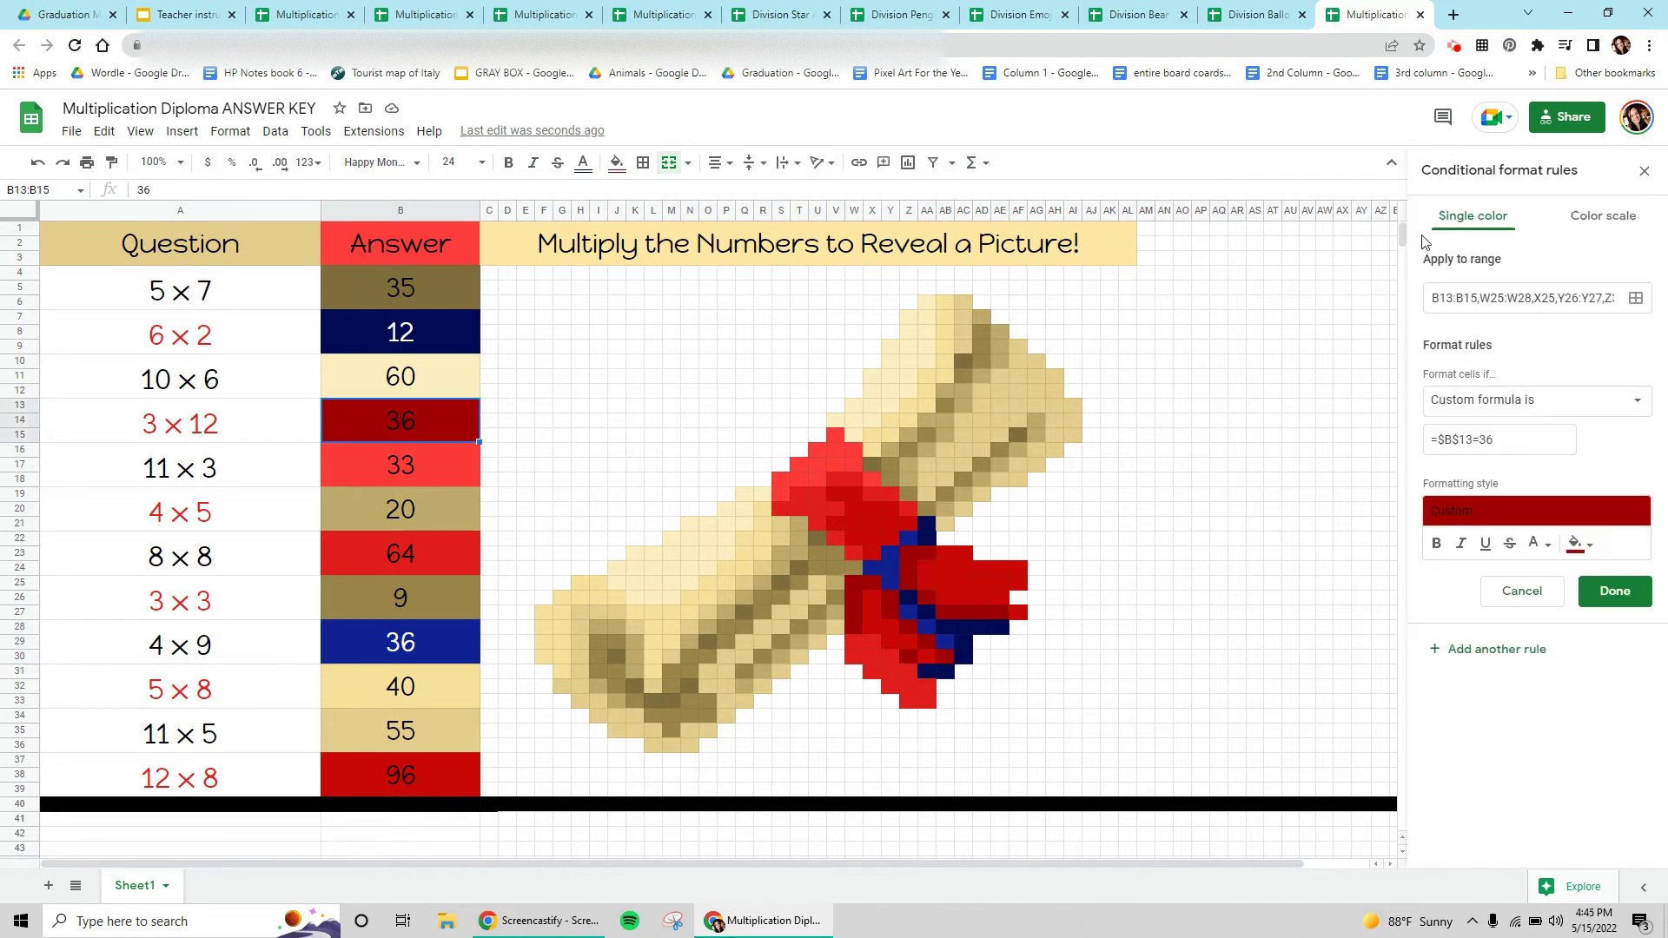
left_click(1579, 545)
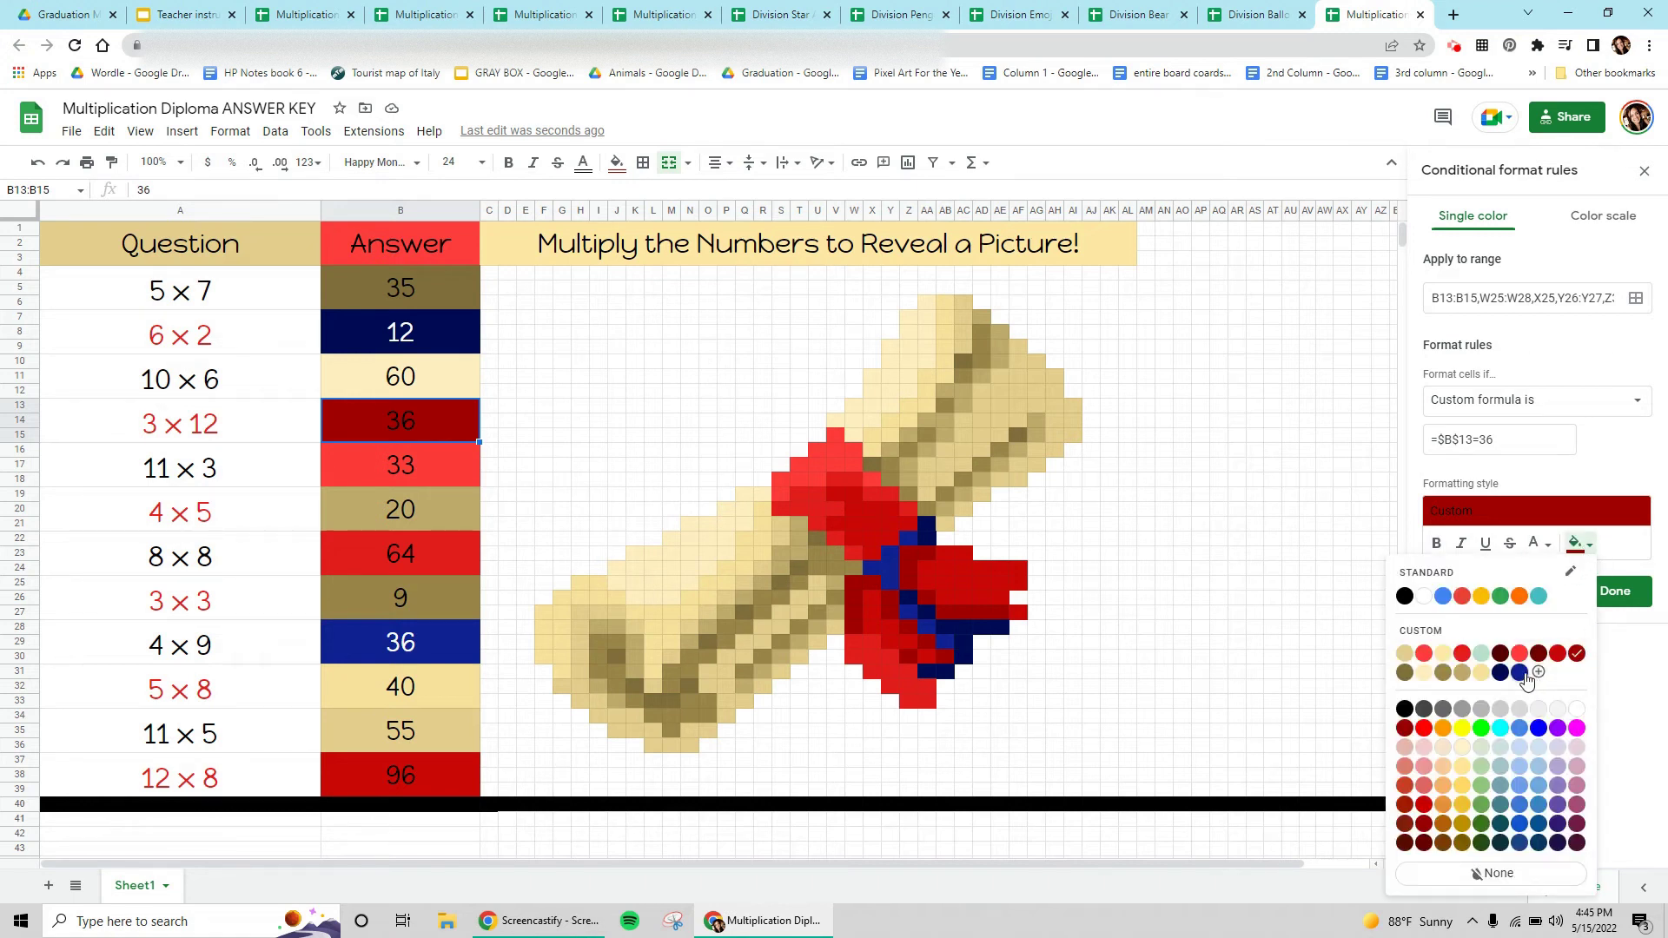
left_click(1520, 674)
left_click(1577, 546)
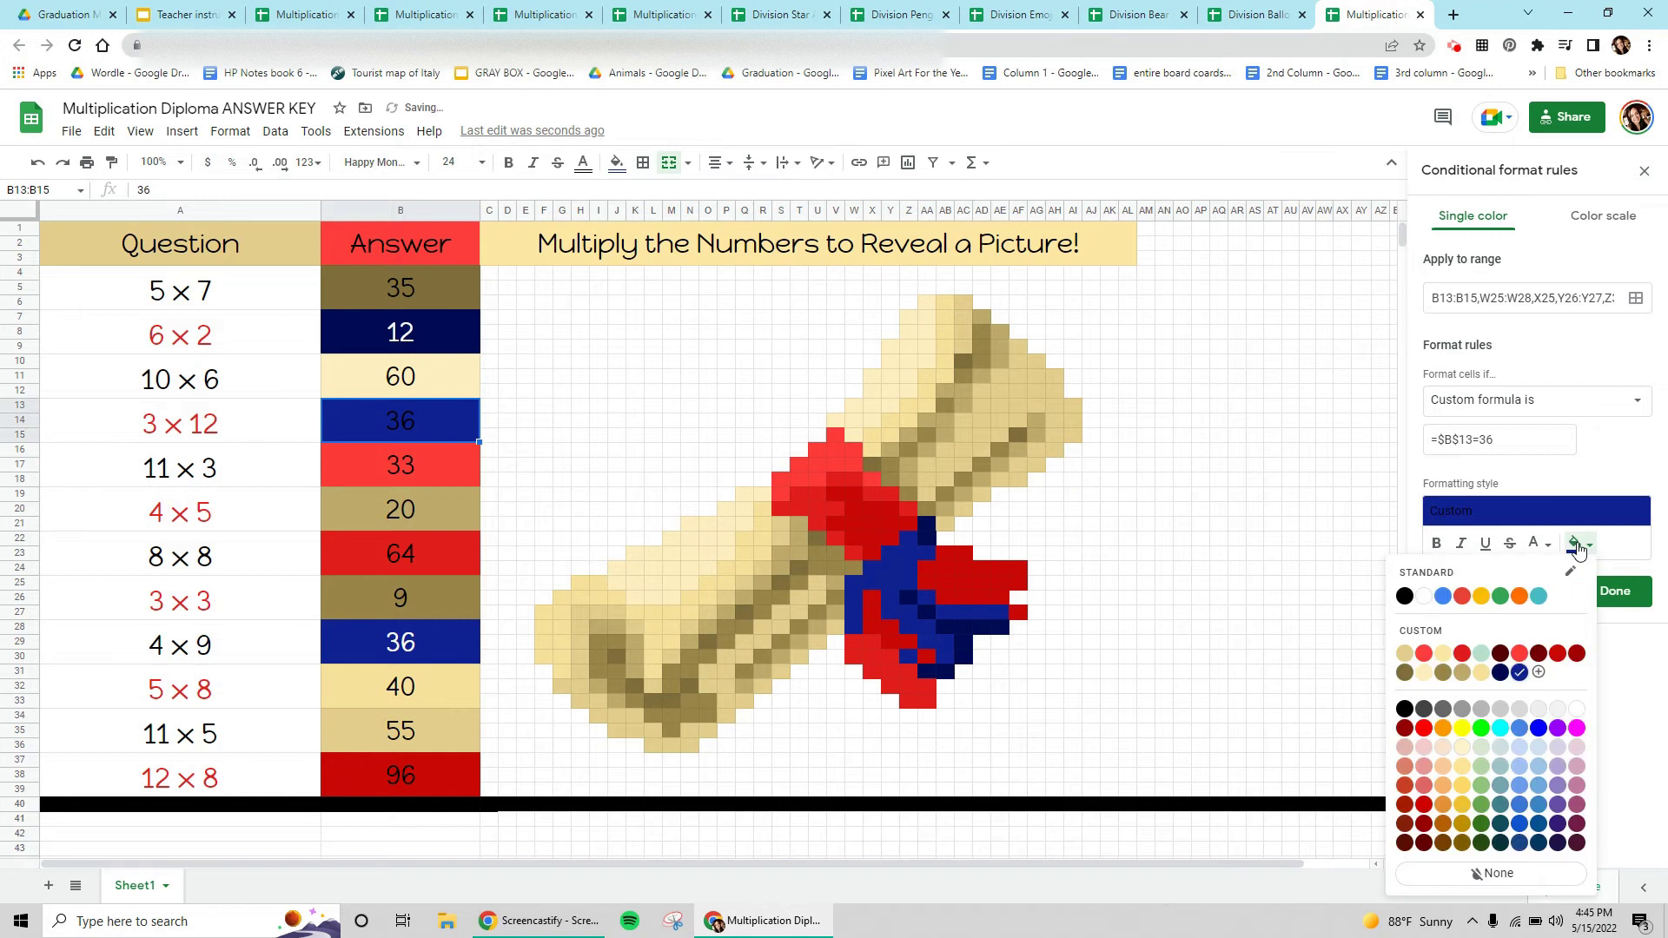
left_click(1438, 627)
left_click_drag(902, 469, 893, 436)
left_click(895, 622)
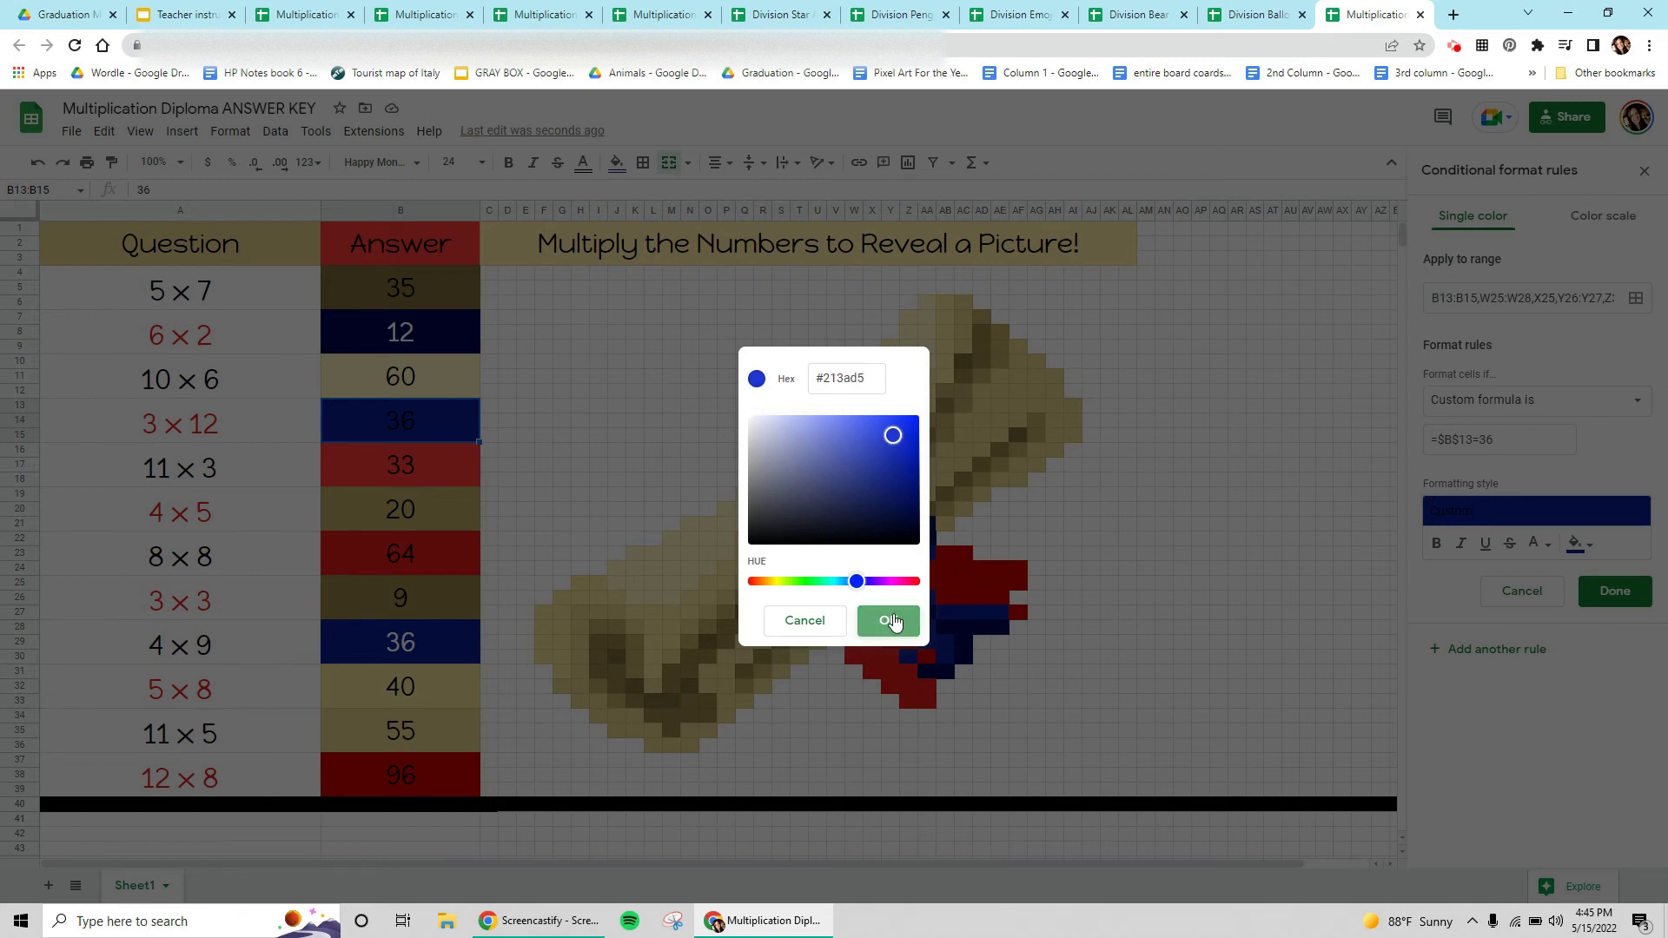
left_click(1614, 591)
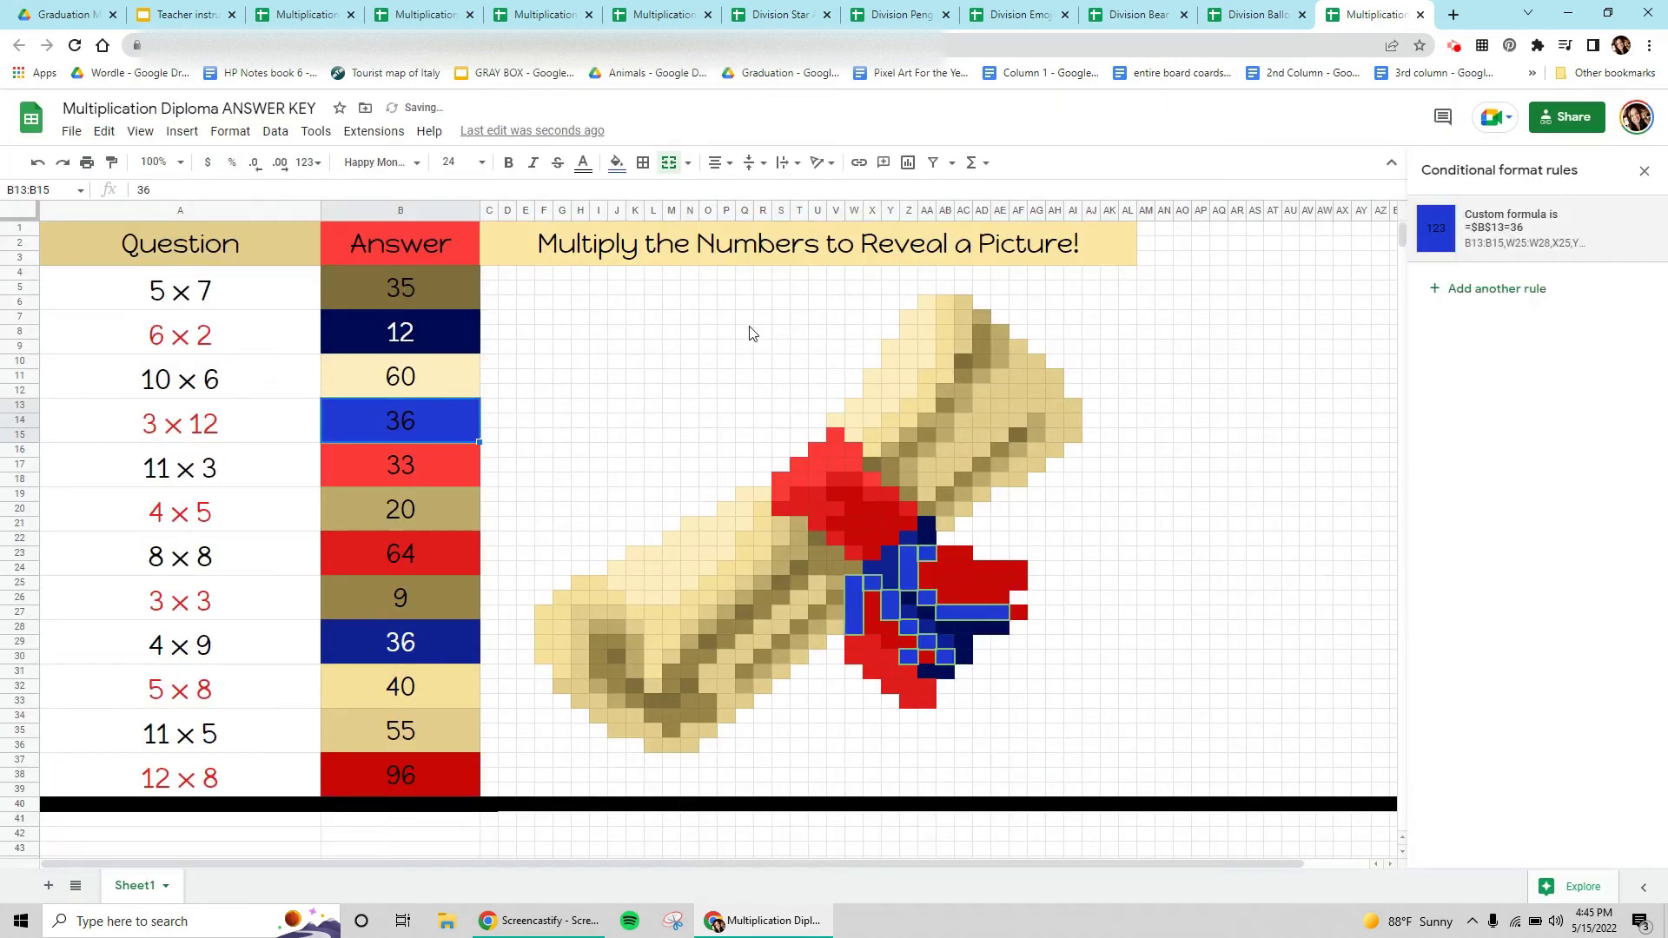
left_click(387, 769)
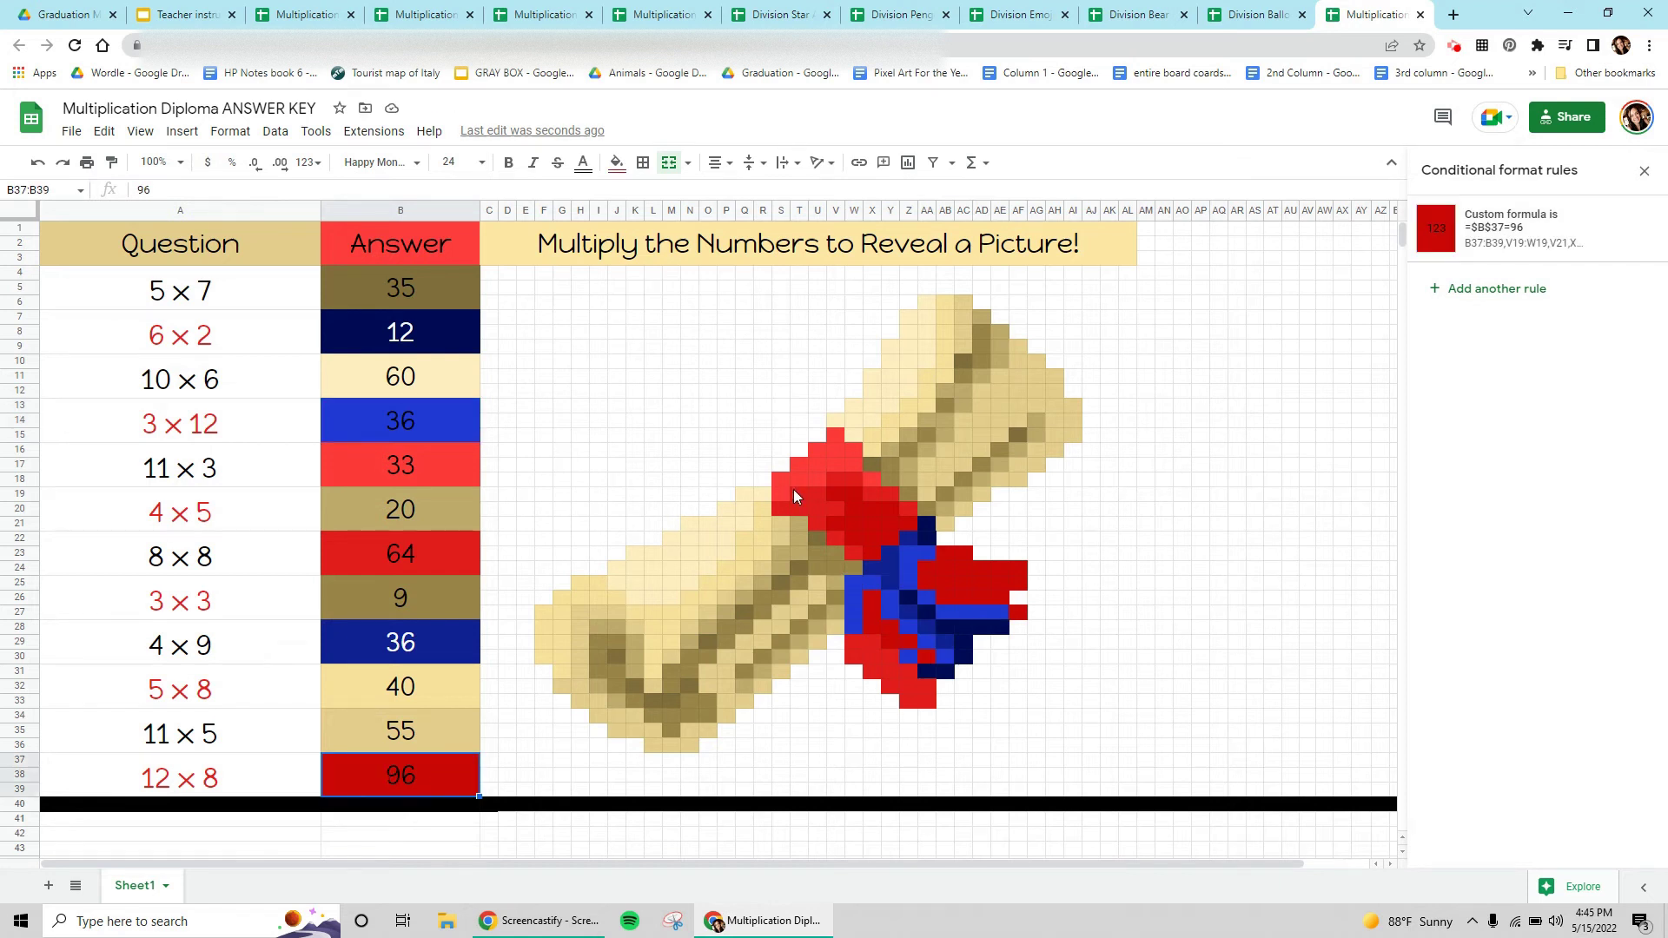
- Set the 12 × 8 answer-96 rule's fill to custom blue #3851f1 and save it
left_click(1487, 236)
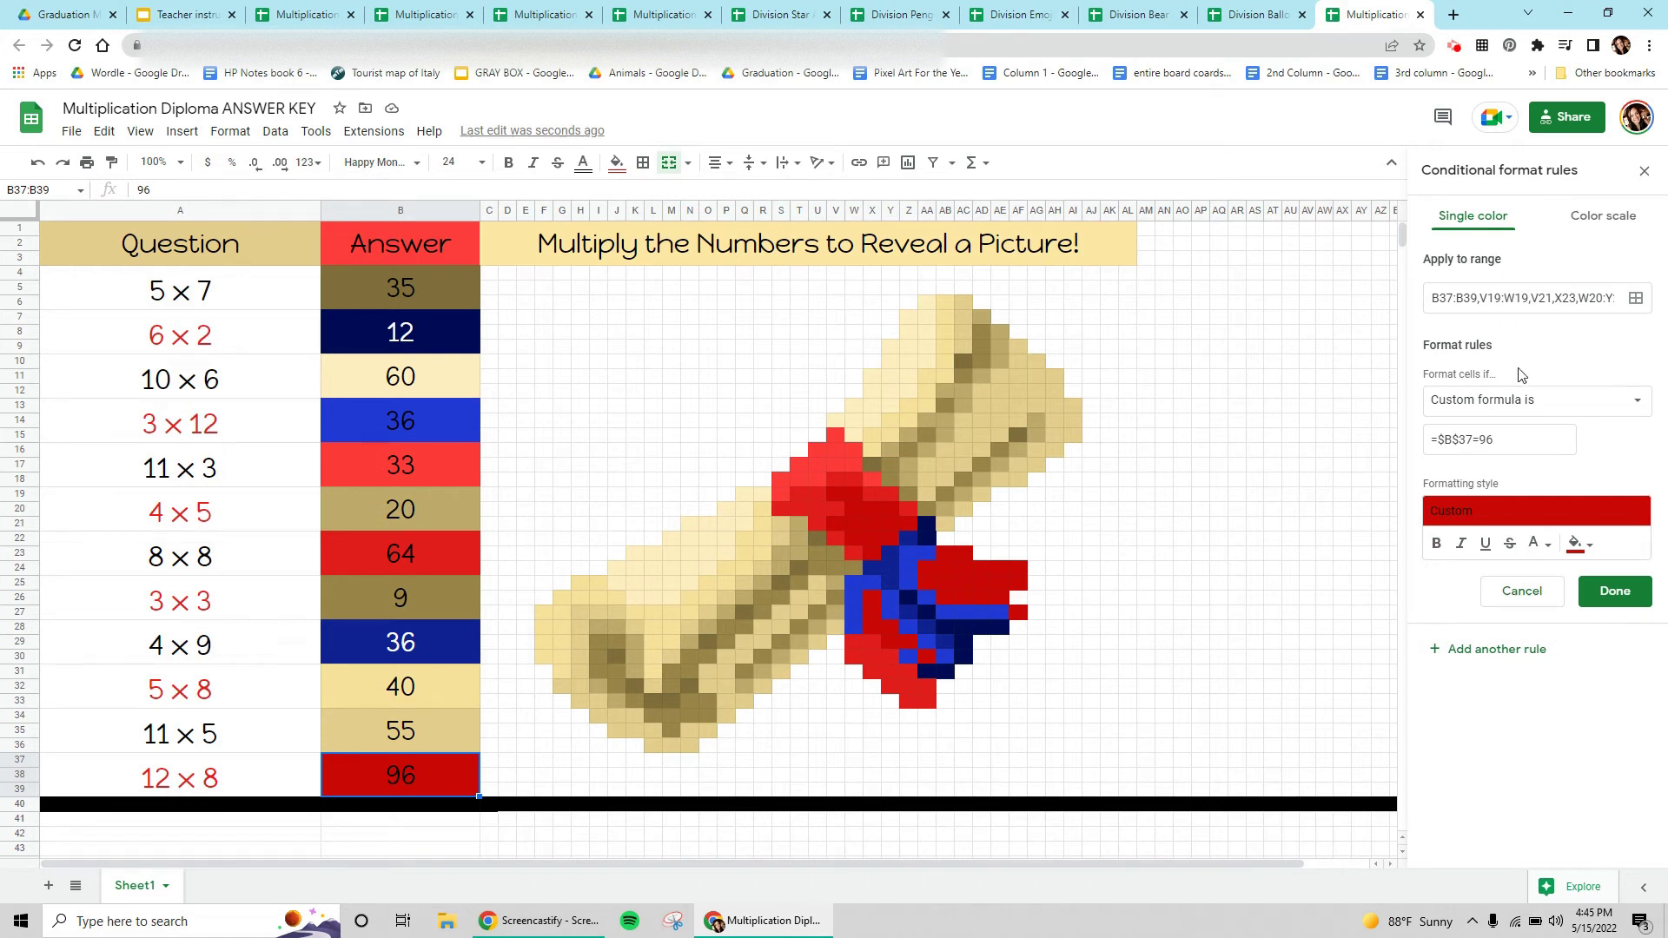
left_click(1579, 546)
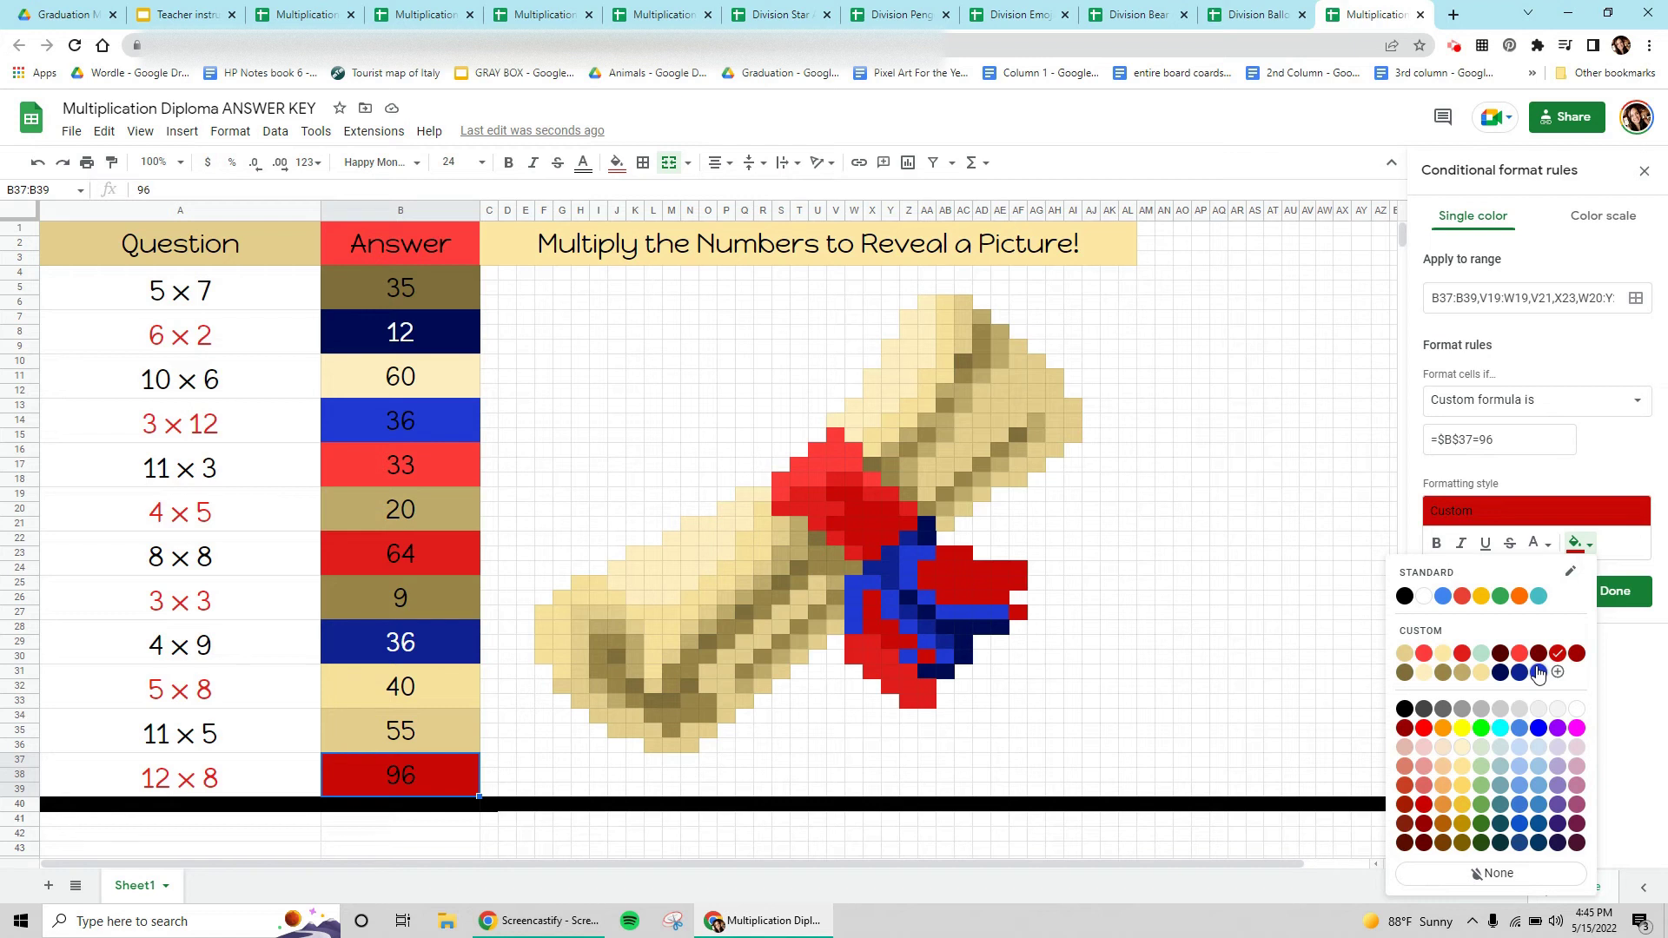
left_click(1539, 672)
left_click(1579, 546)
left_click(1436, 632)
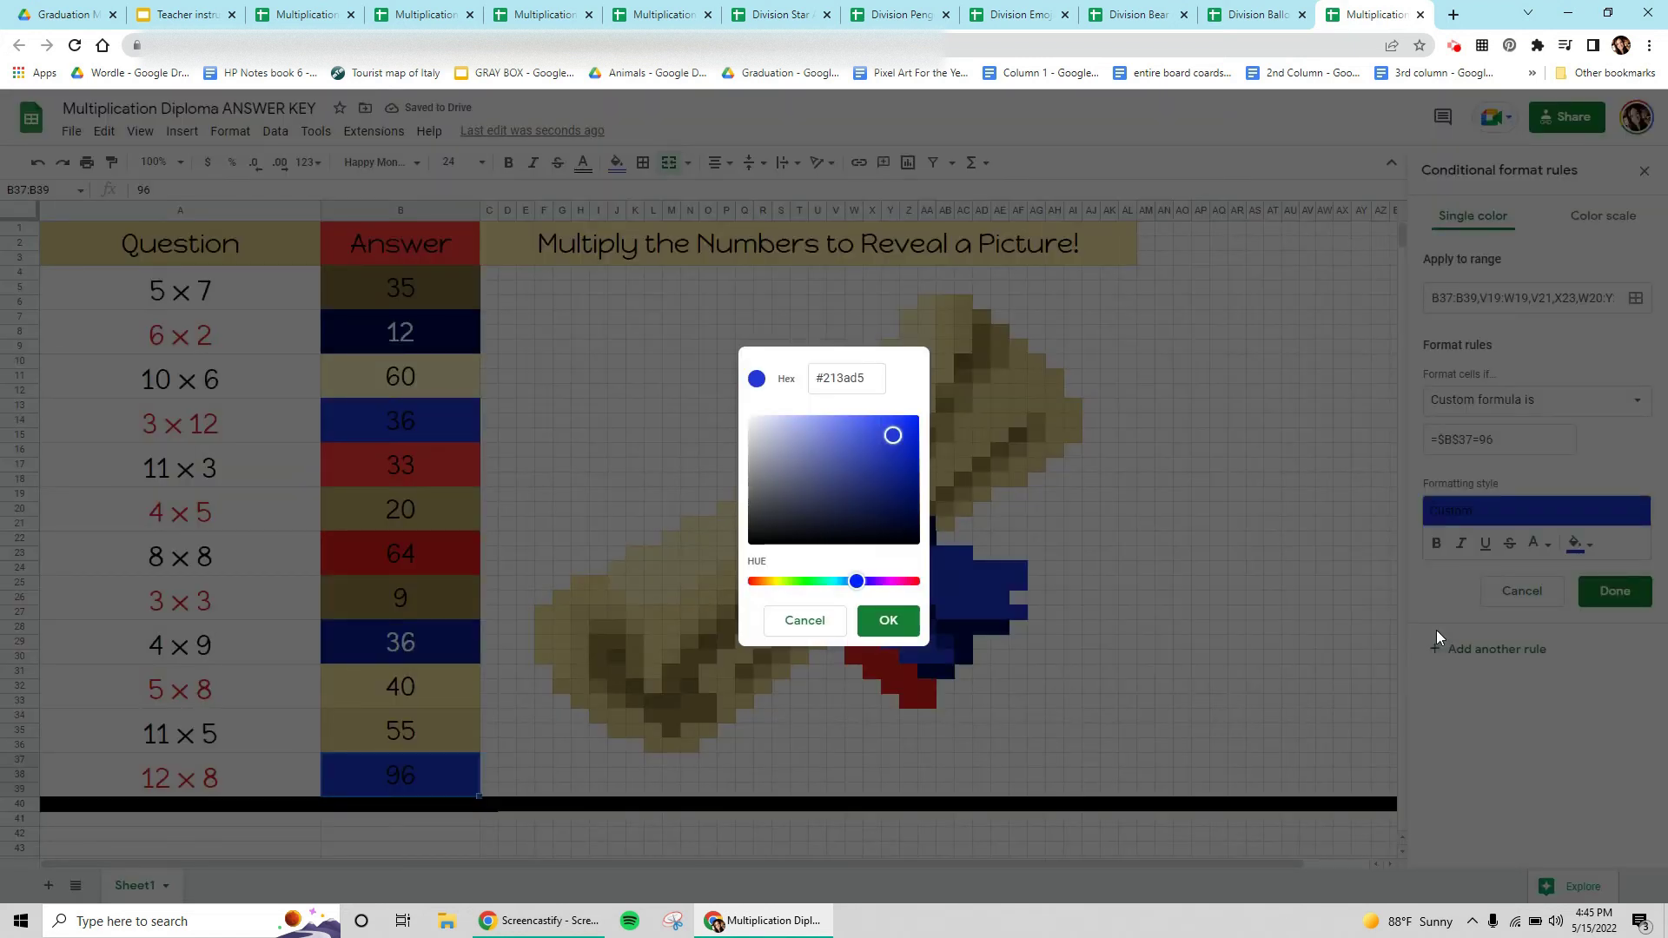
left_click_drag(892, 422, 880, 422)
left_click(888, 620)
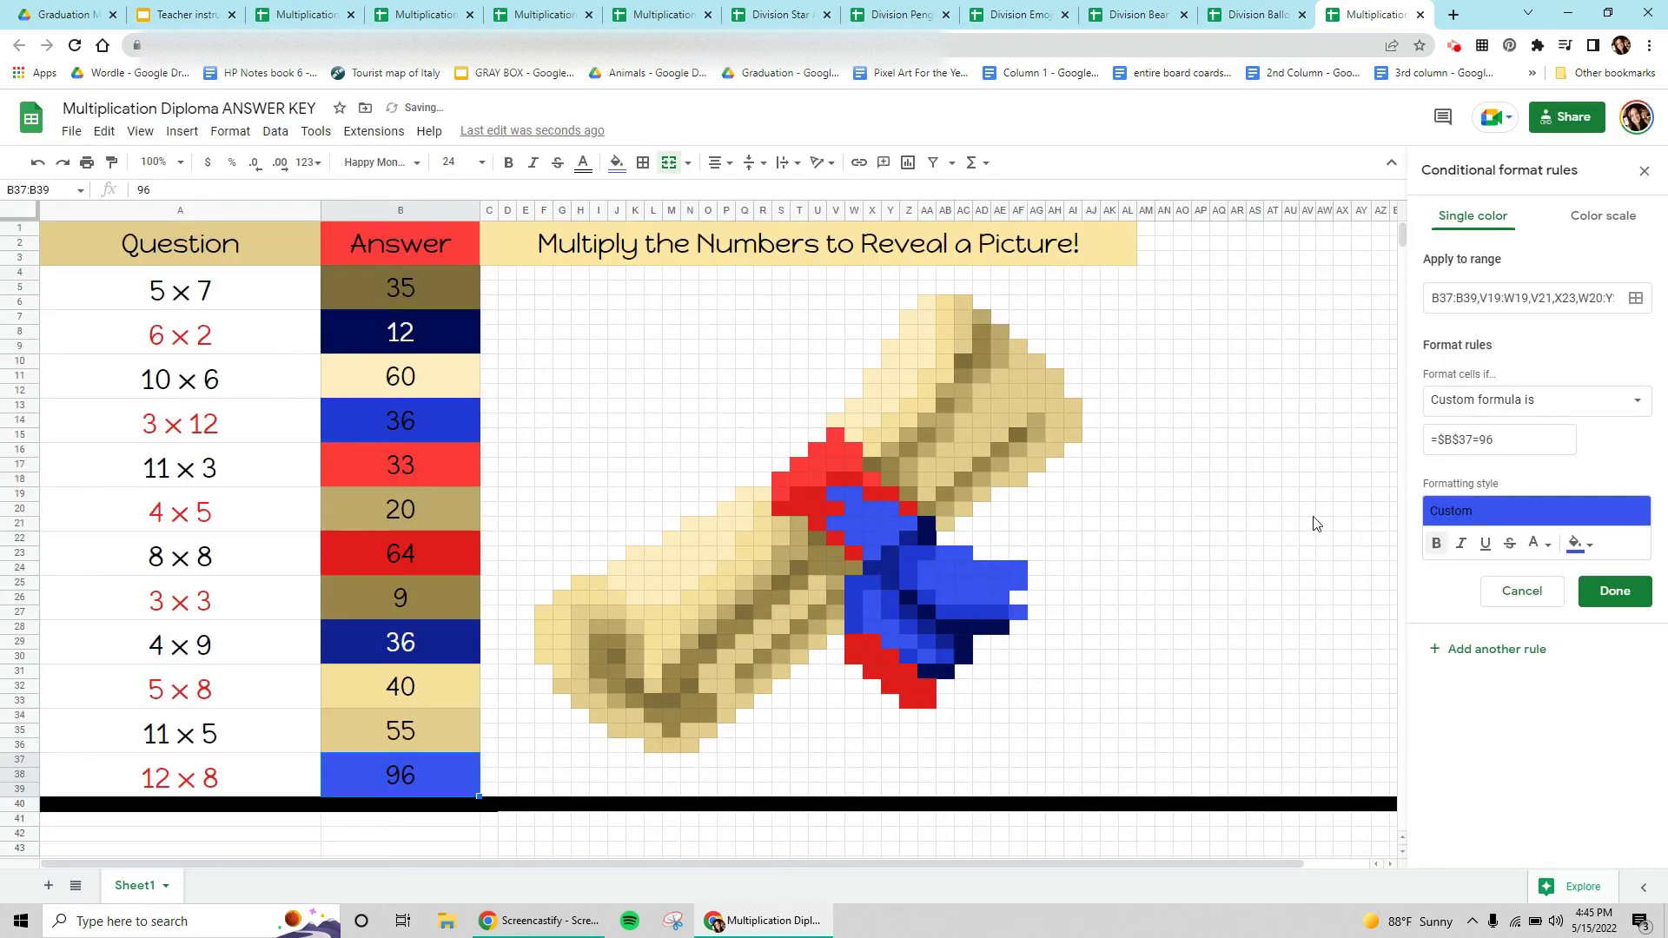
left_click(1615, 592)
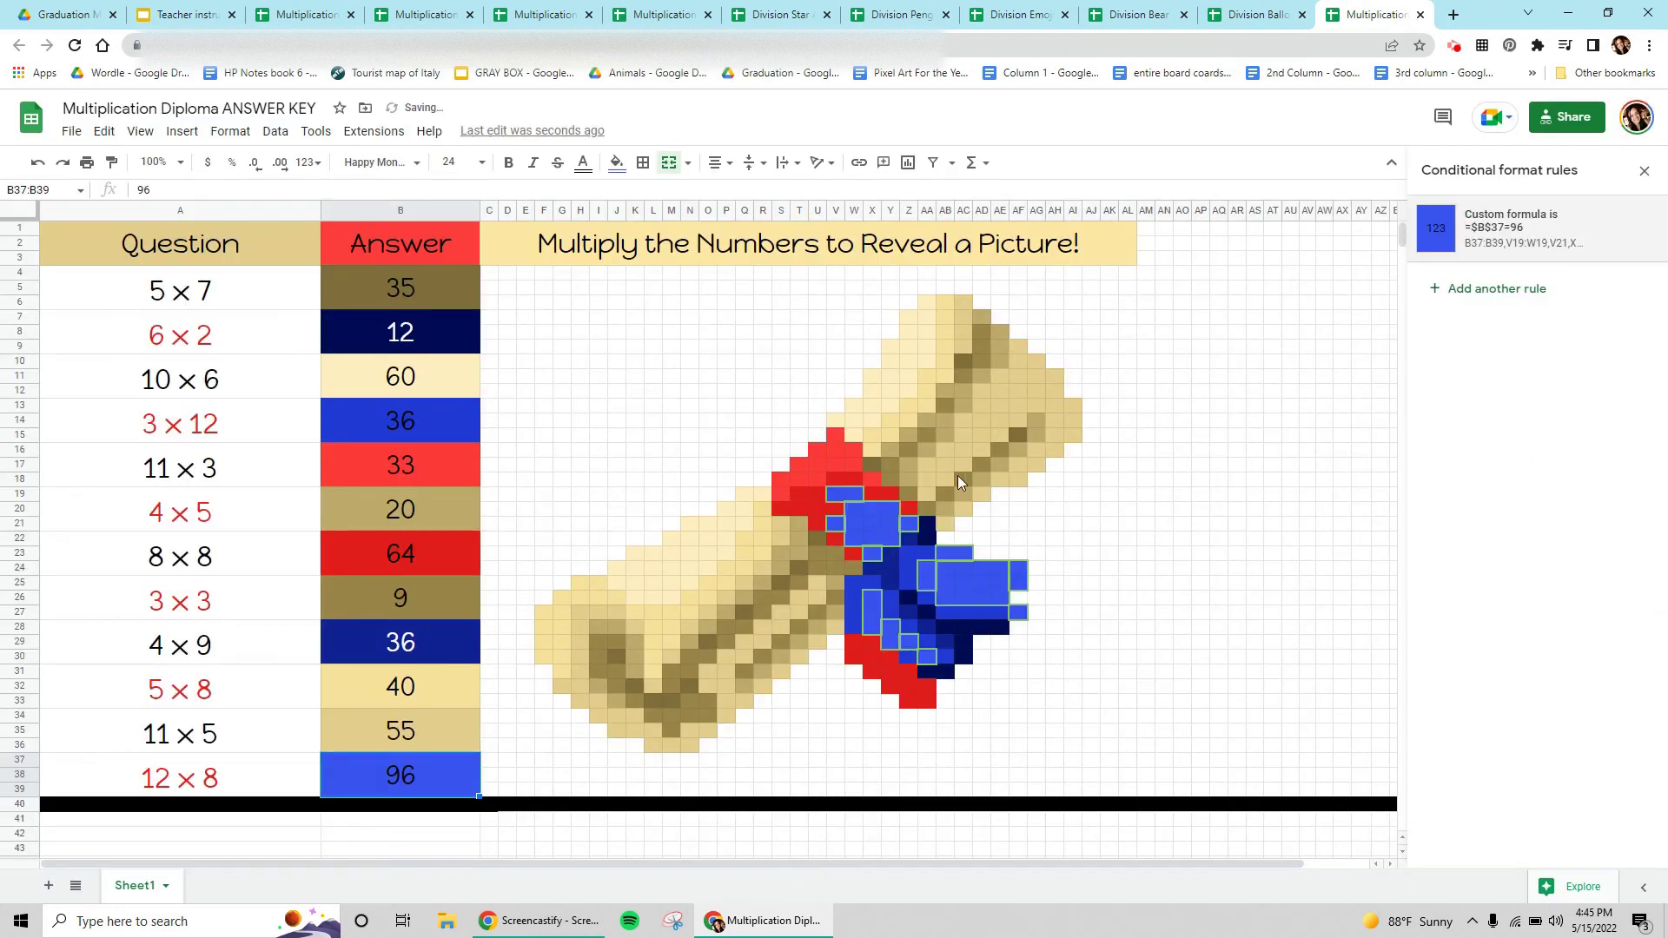
left_click(432, 561)
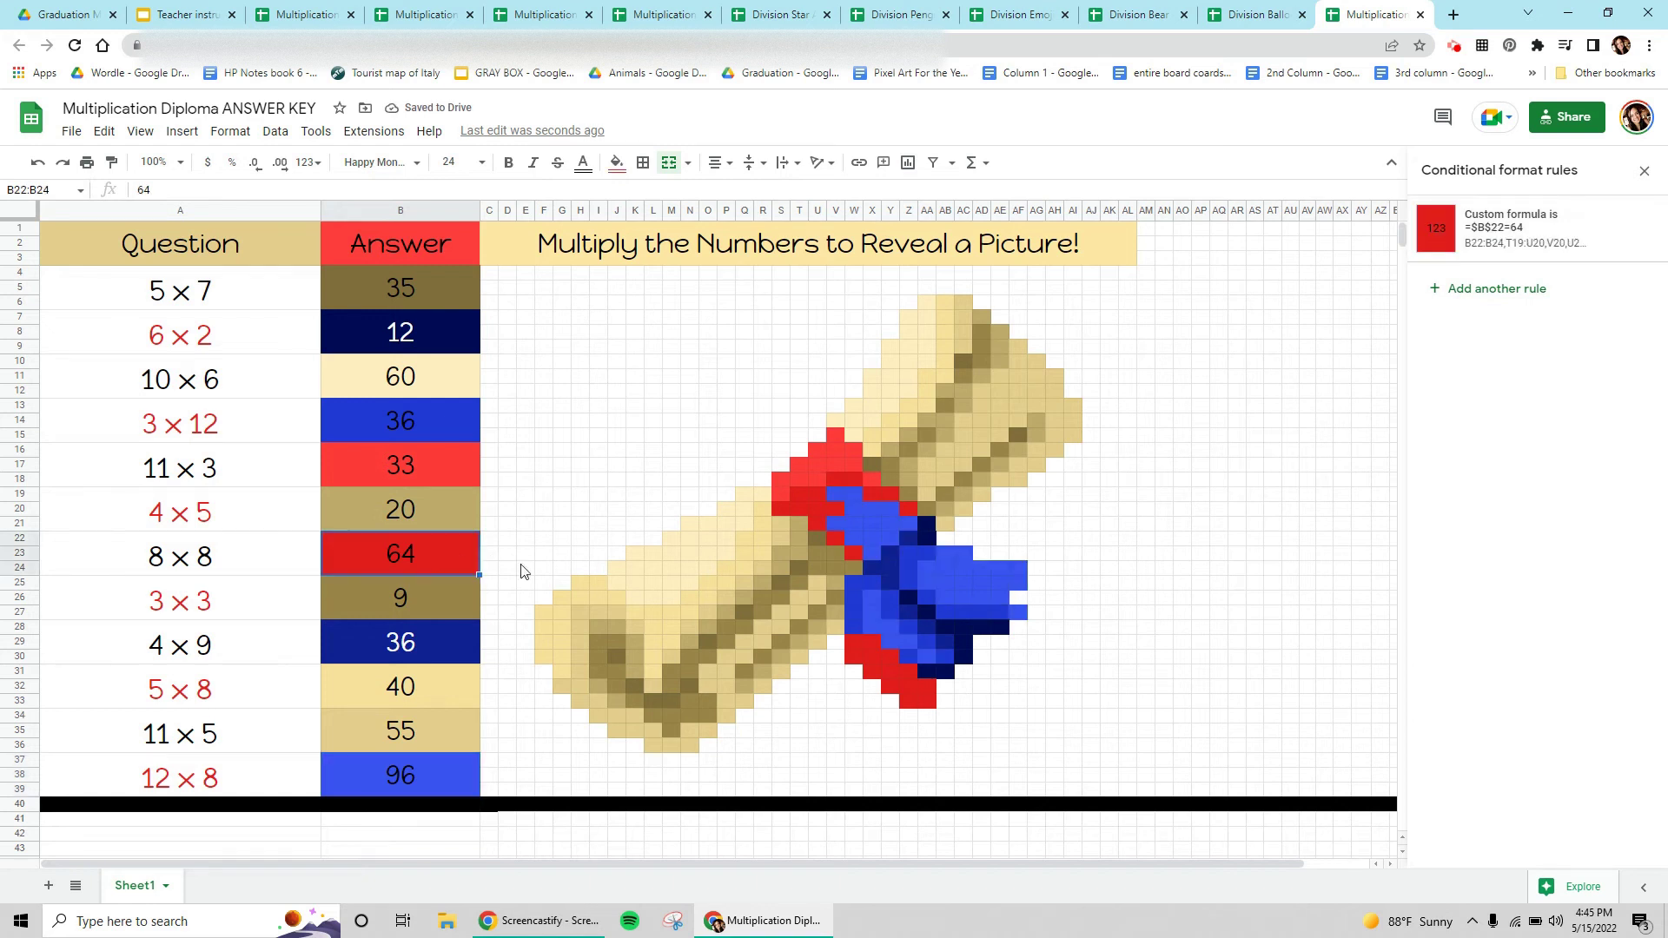
- Set the answer-64 rule's fill to custom blue #6479f6 and save it
left_click(1495, 237)
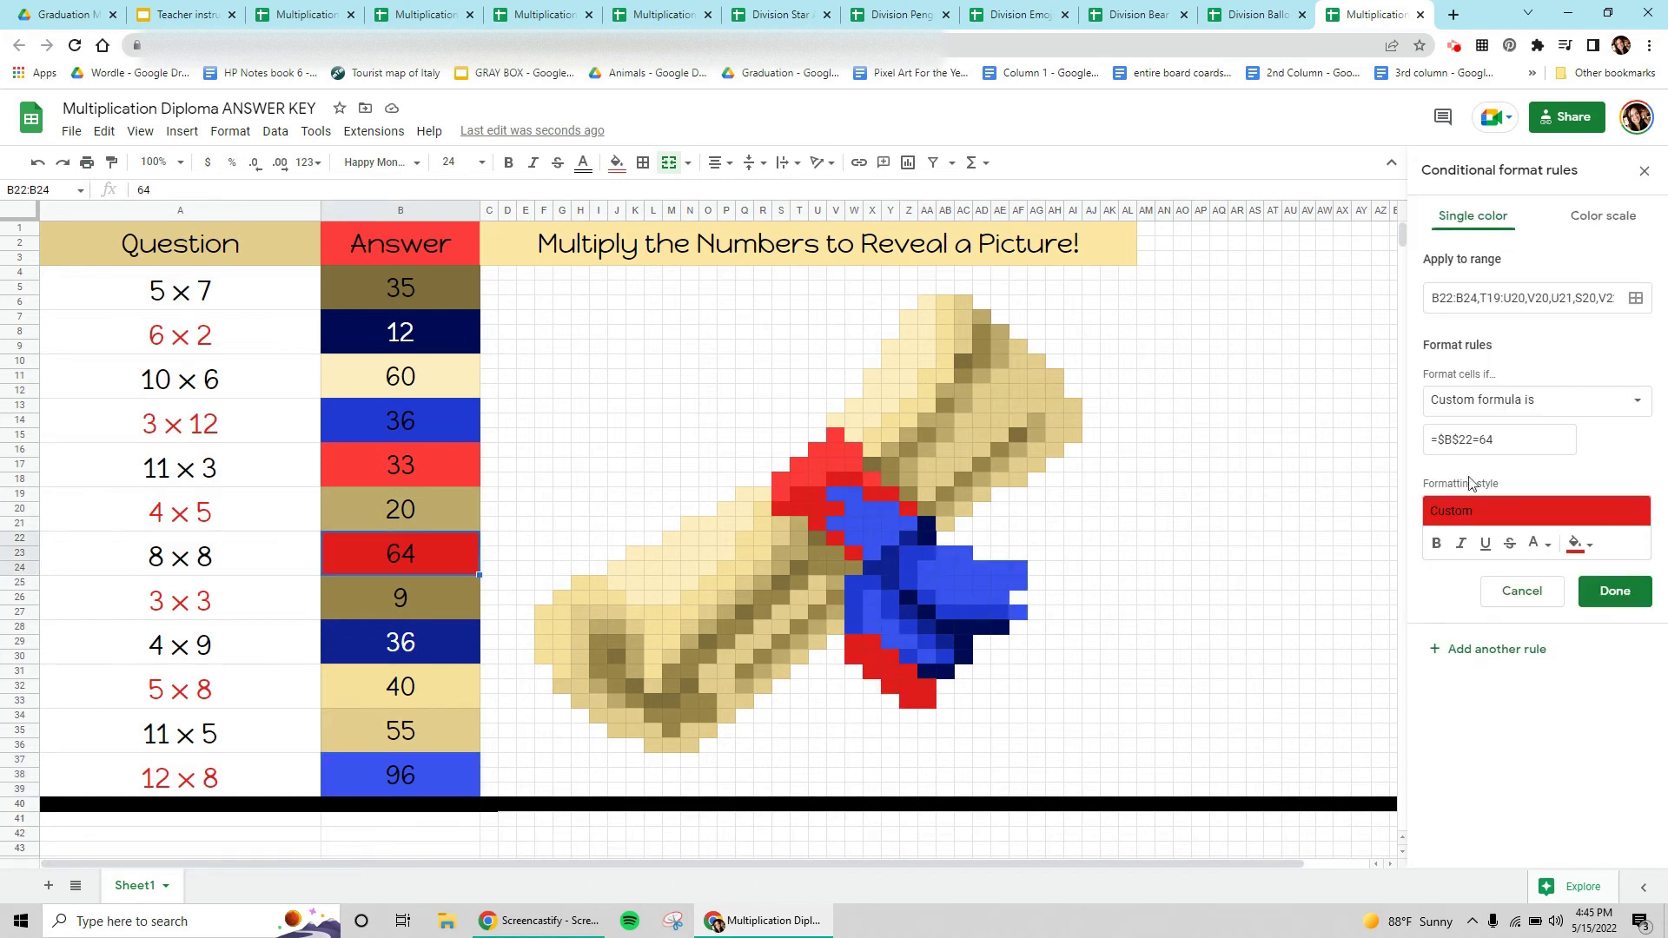
left_click(1580, 545)
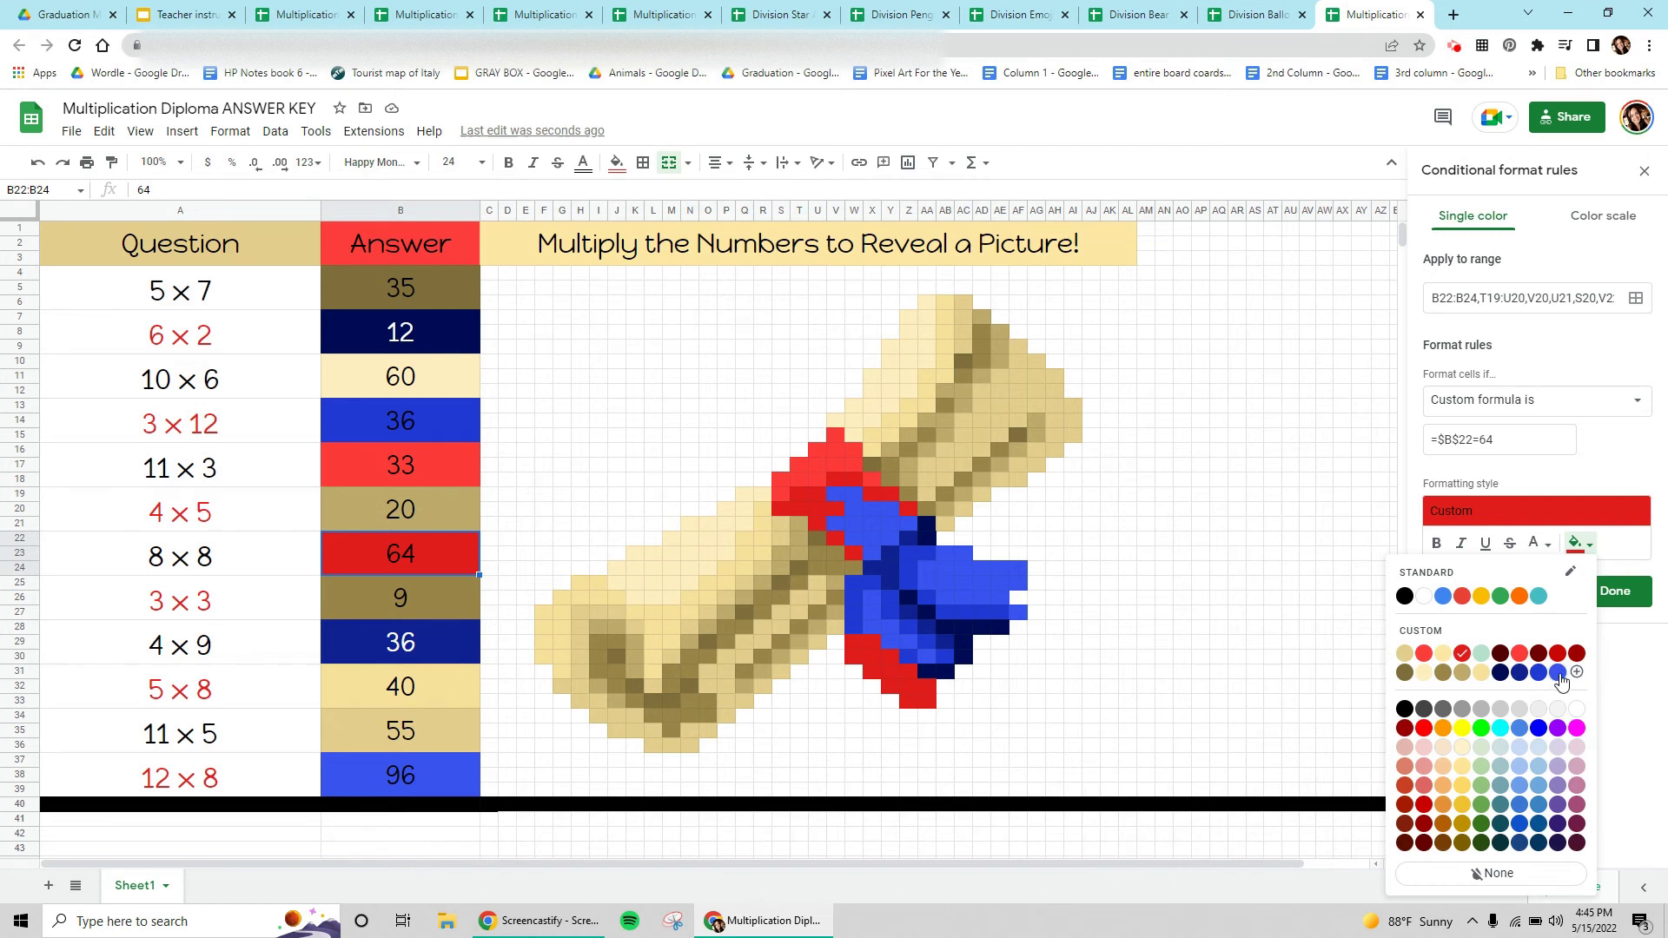
left_click(1558, 673)
left_click(1579, 545)
left_click(1577, 672)
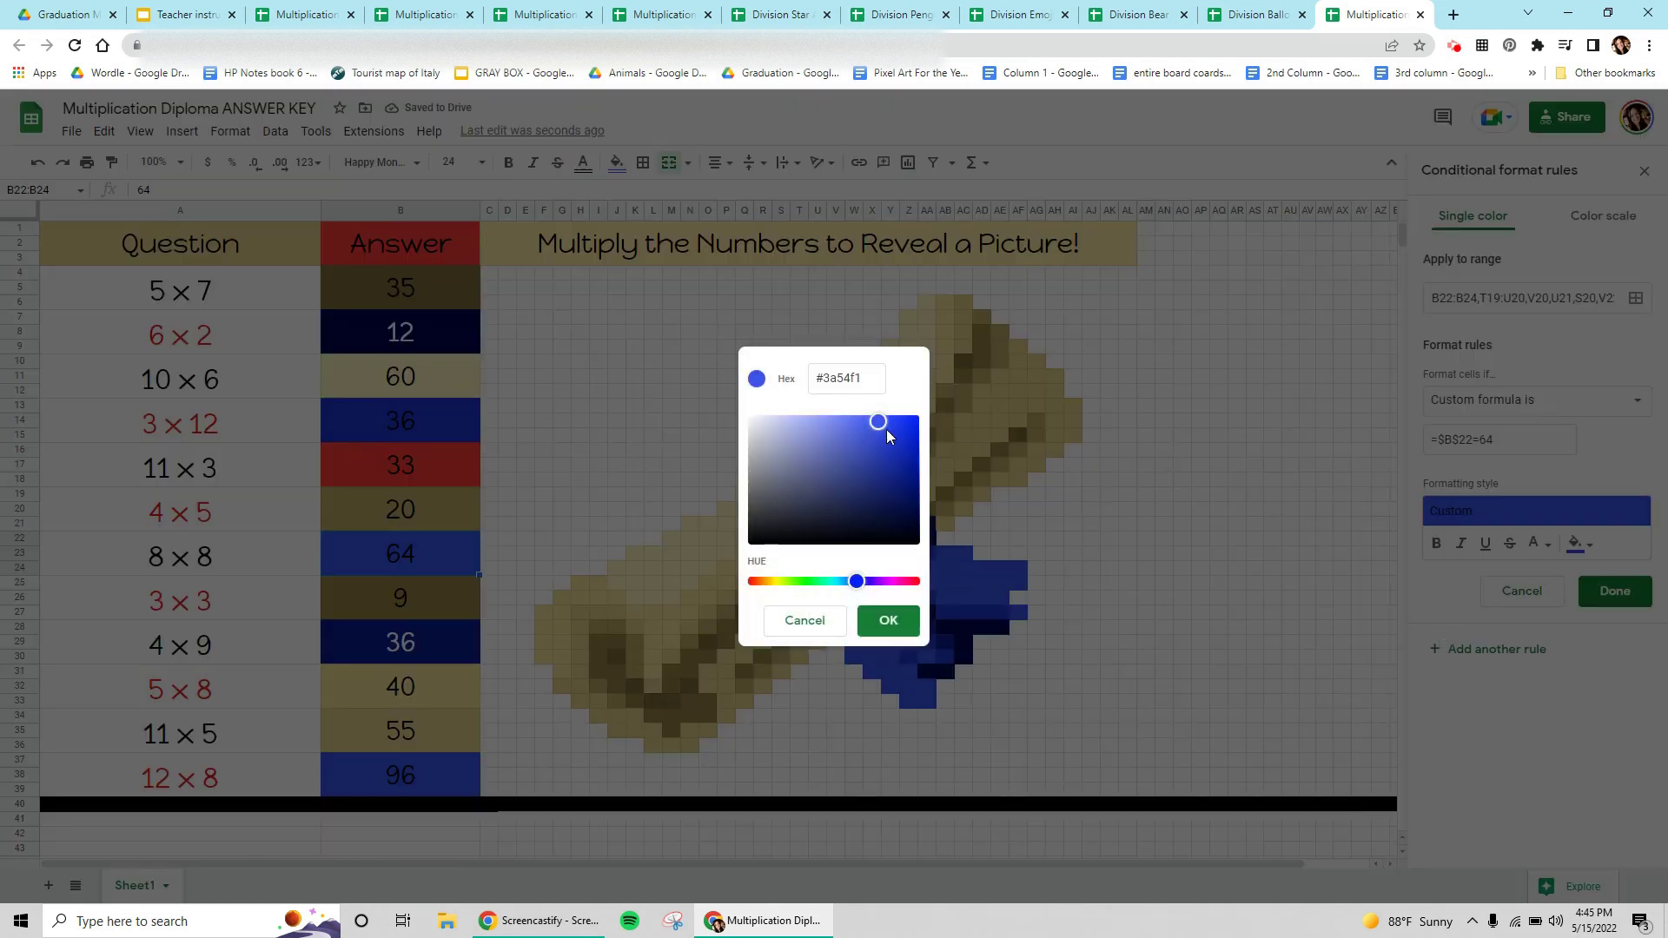
left_click_drag(885, 429, 849, 419)
left_click(912, 627)
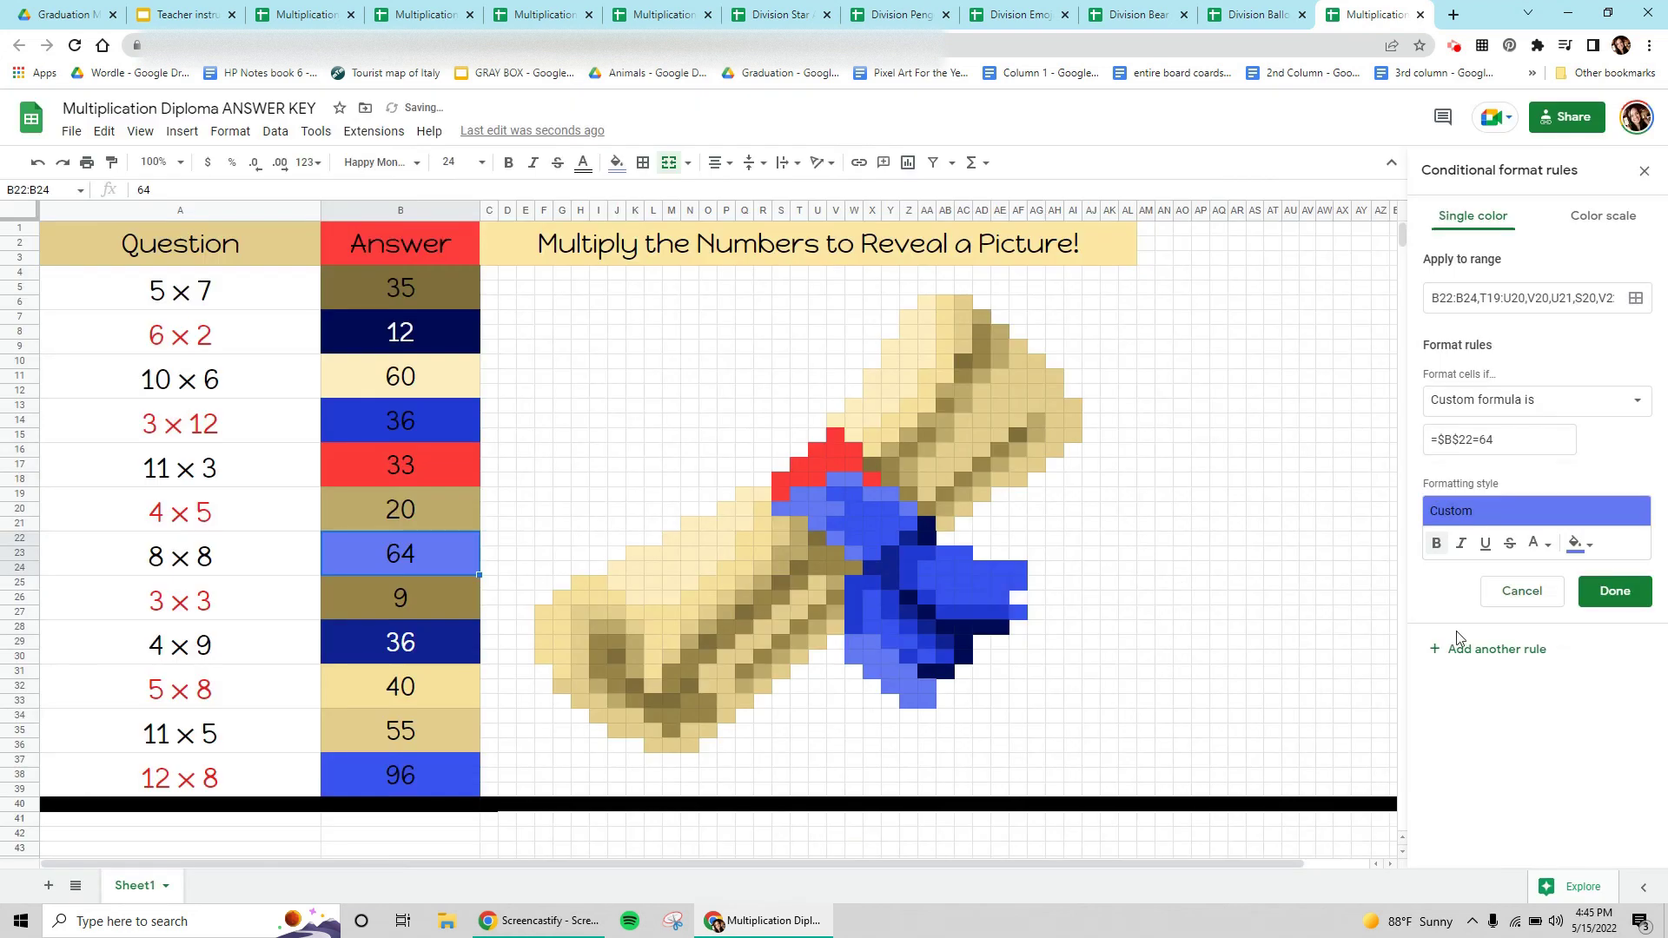
left_click(1611, 591)
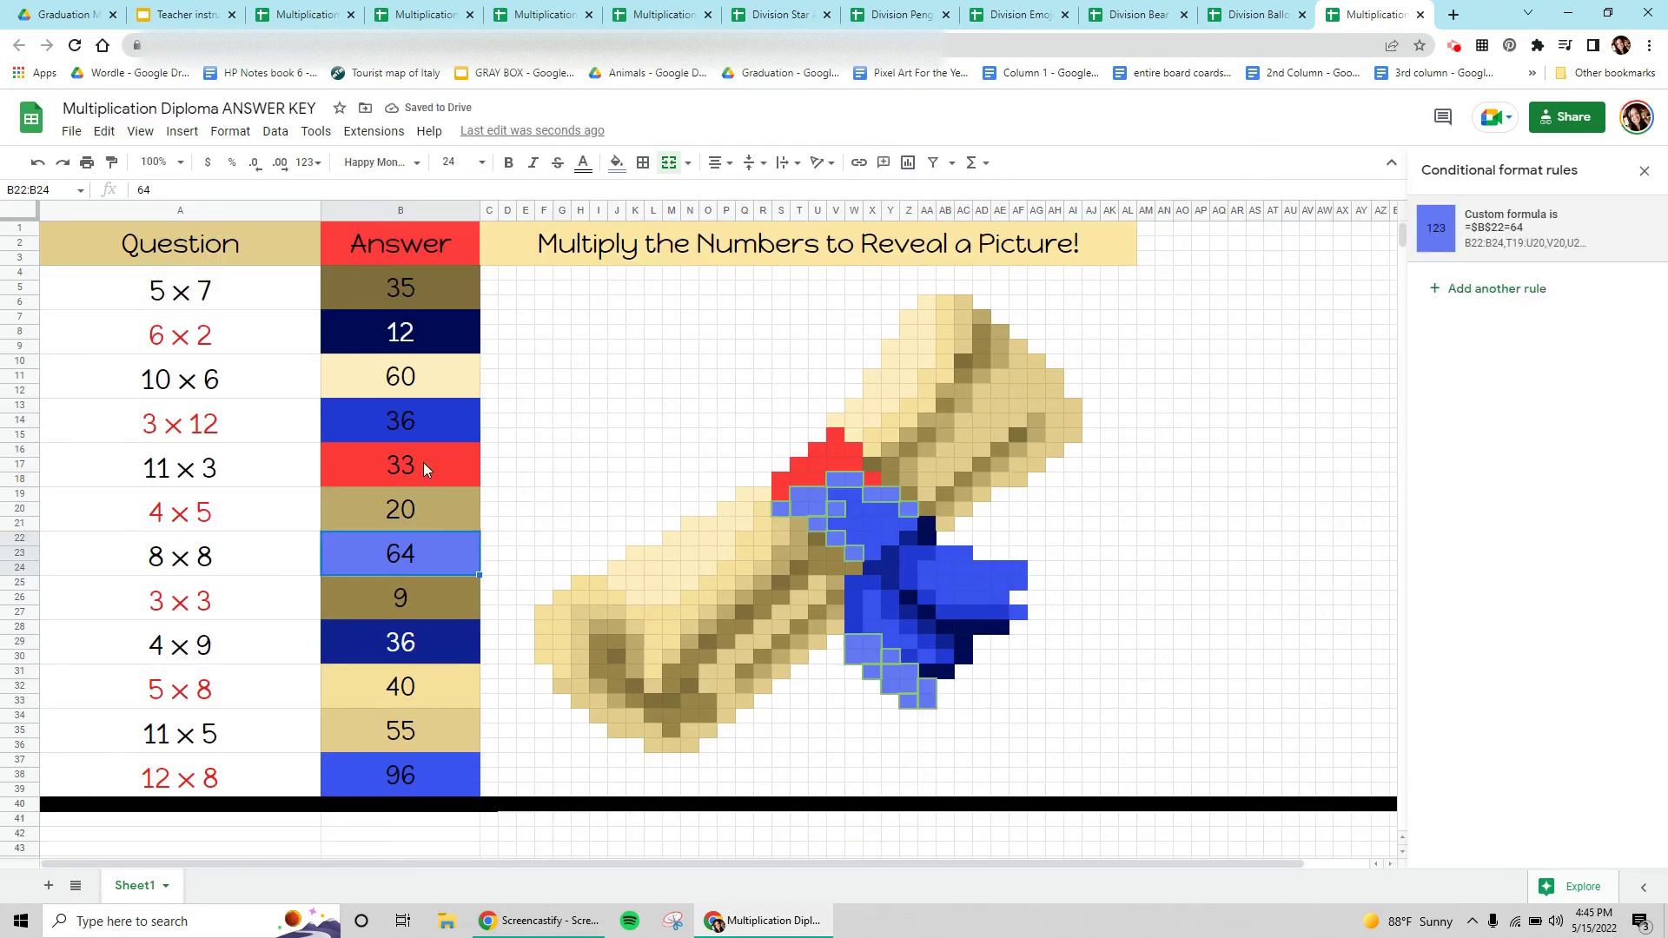
left_click(424, 469)
- Set the answer-33 rule's fill to custom pale blue #99a8ff and save it
left_click(1461, 252)
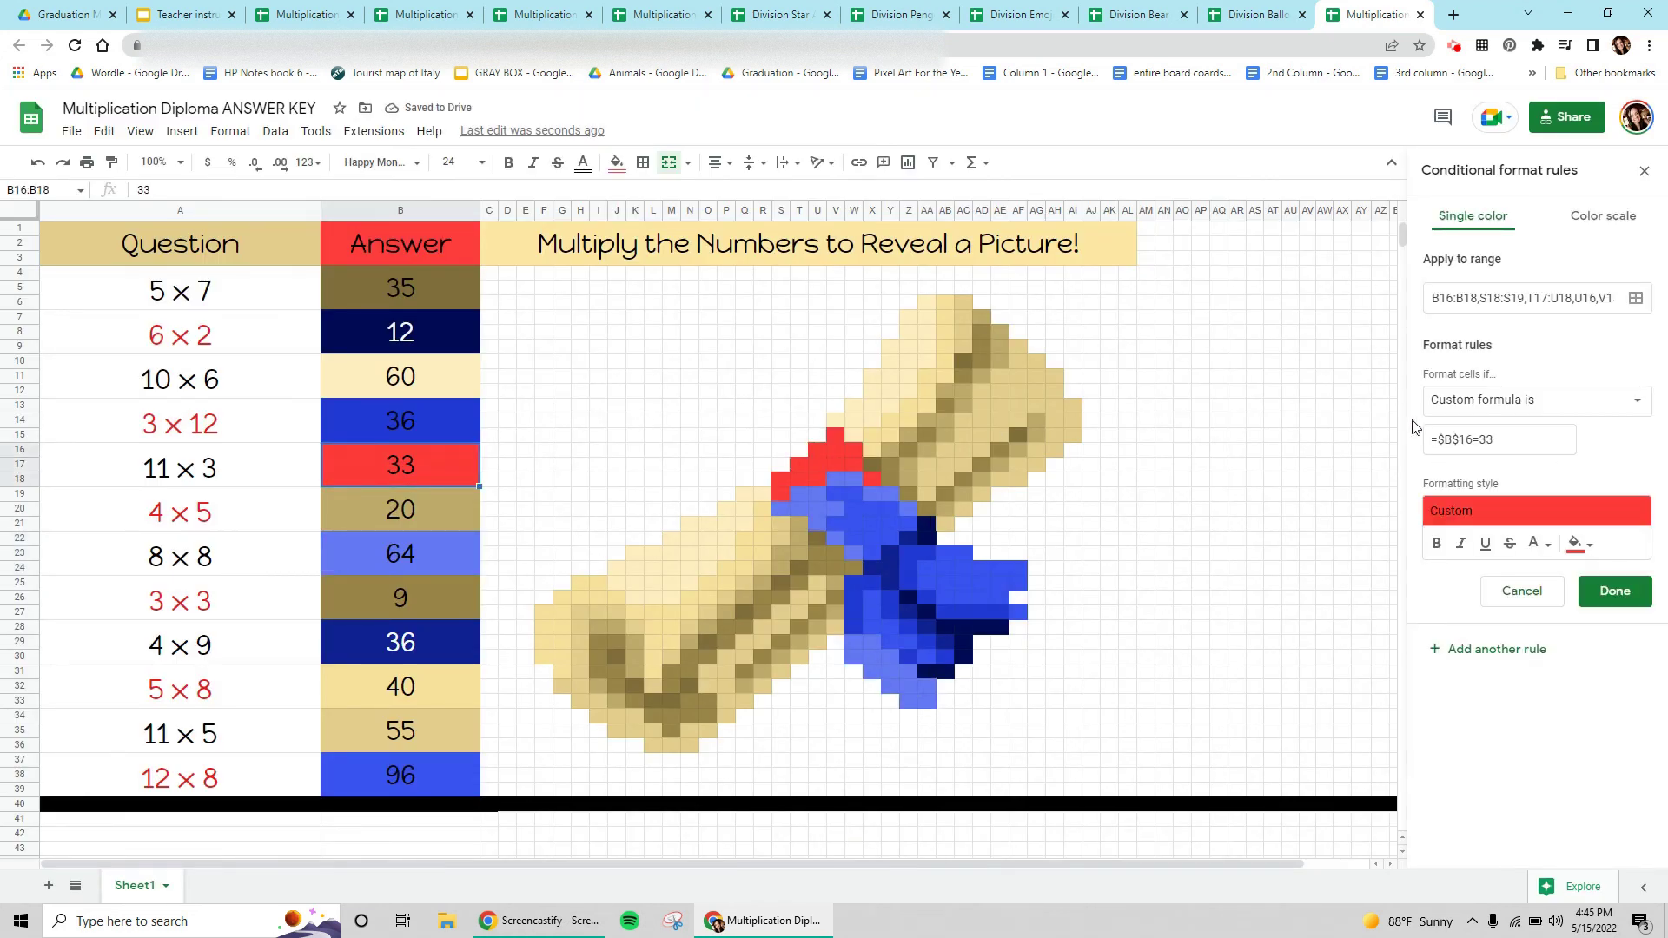
left_click(1578, 547)
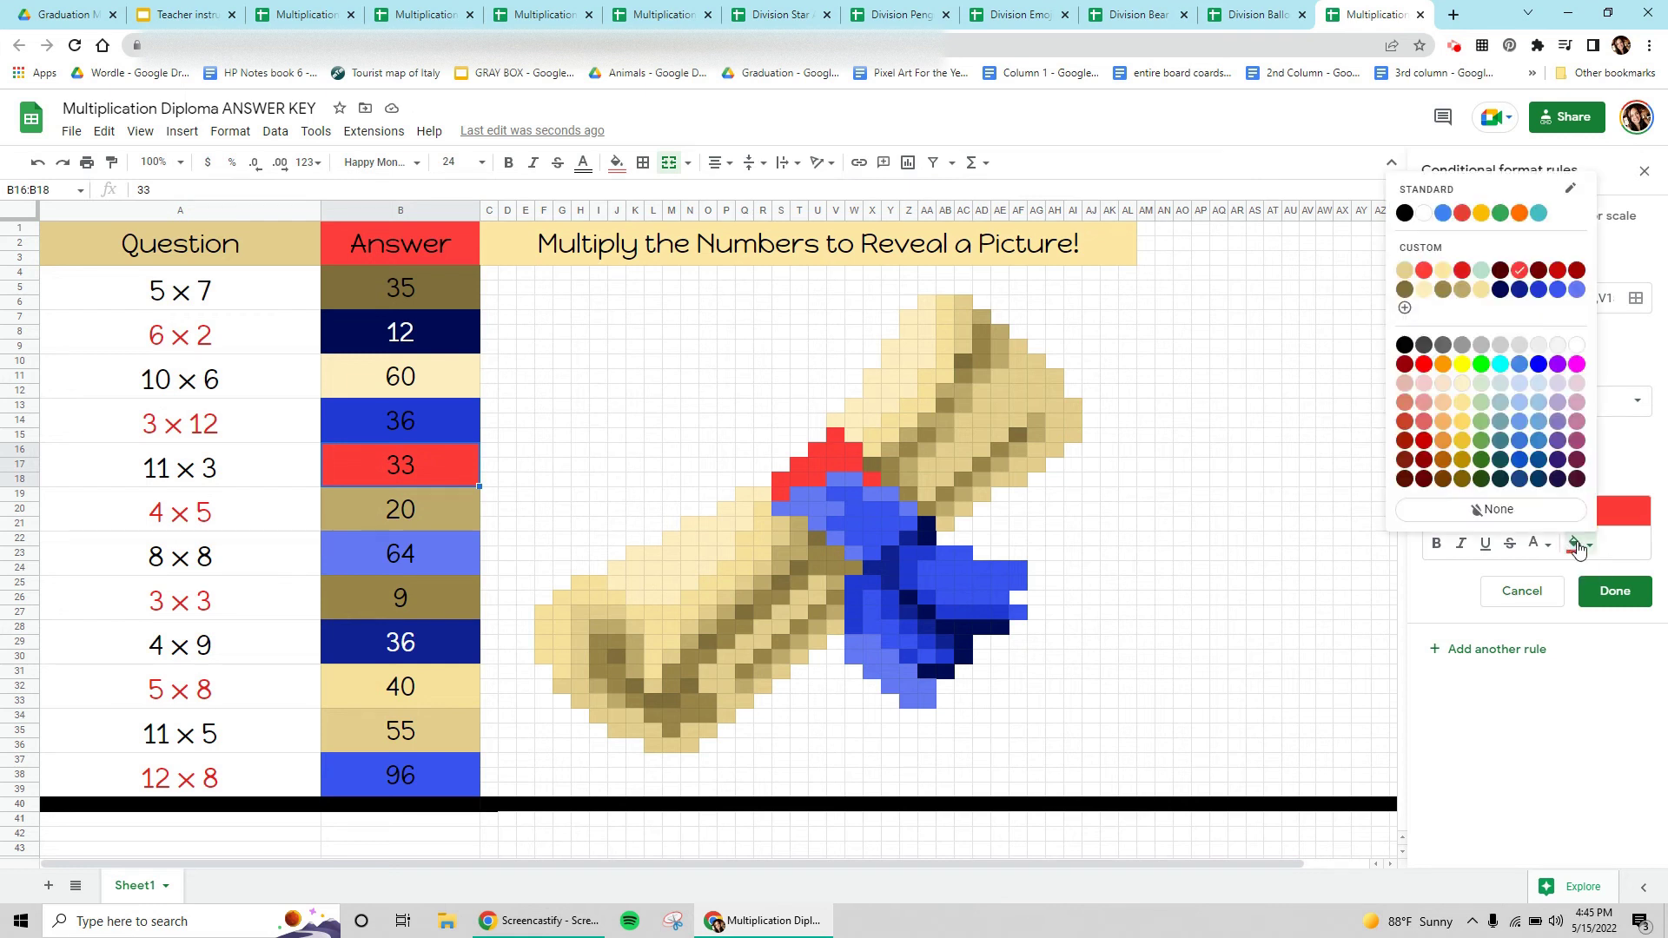
left_click(1577, 289)
left_click(1578, 547)
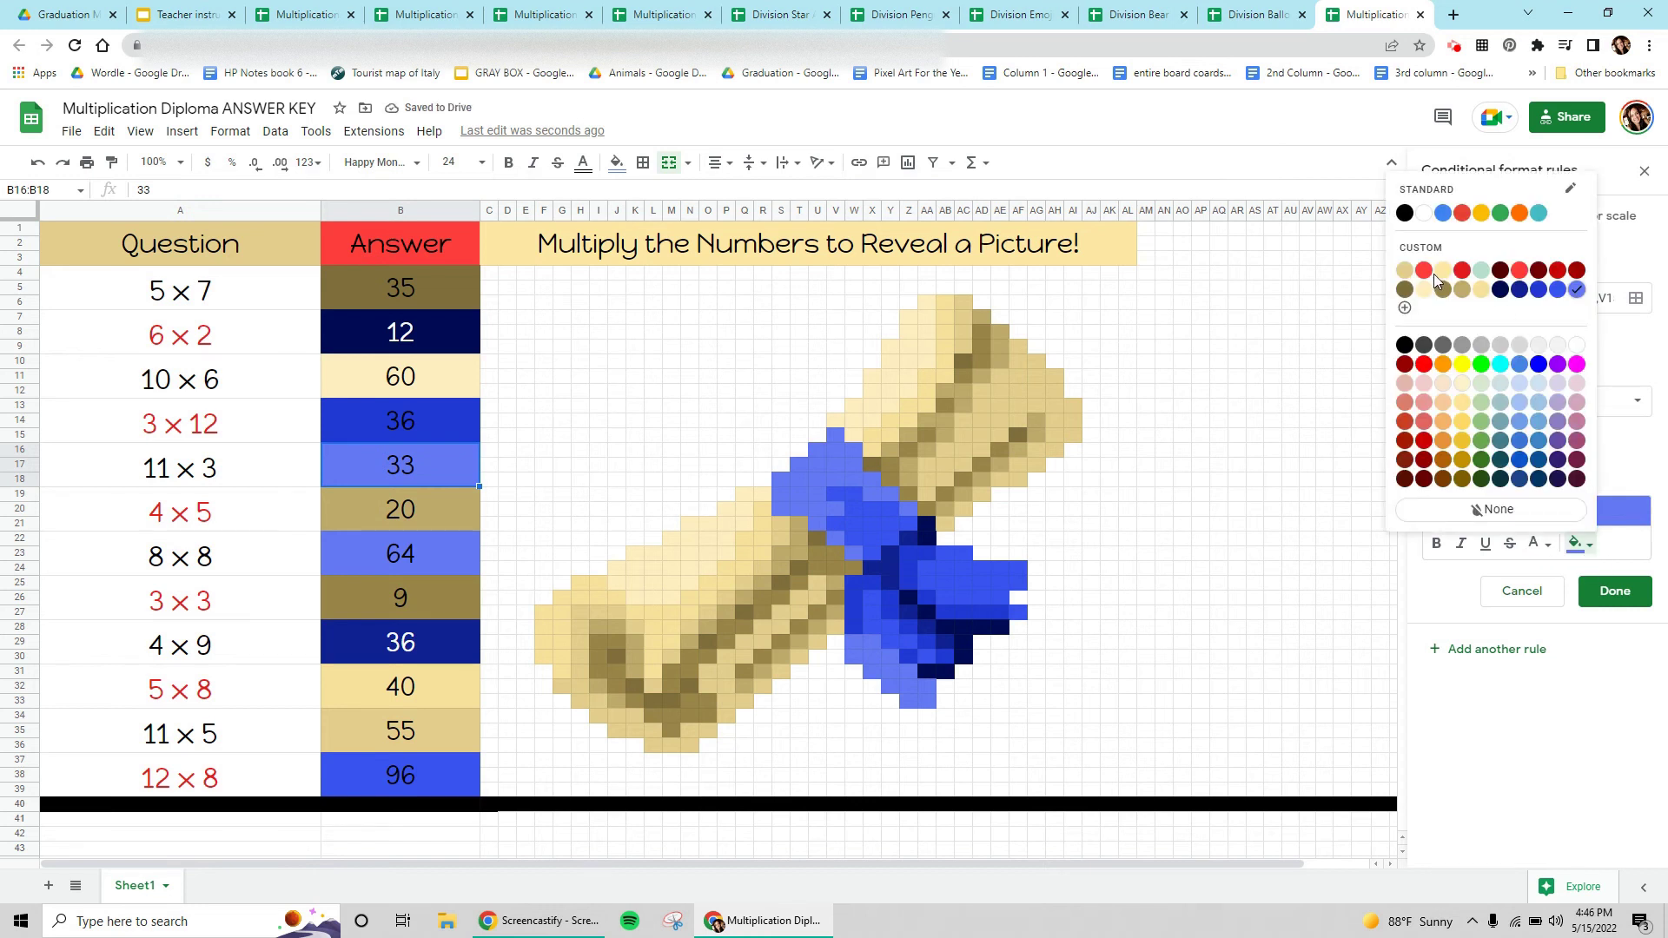
left_click(1419, 249)
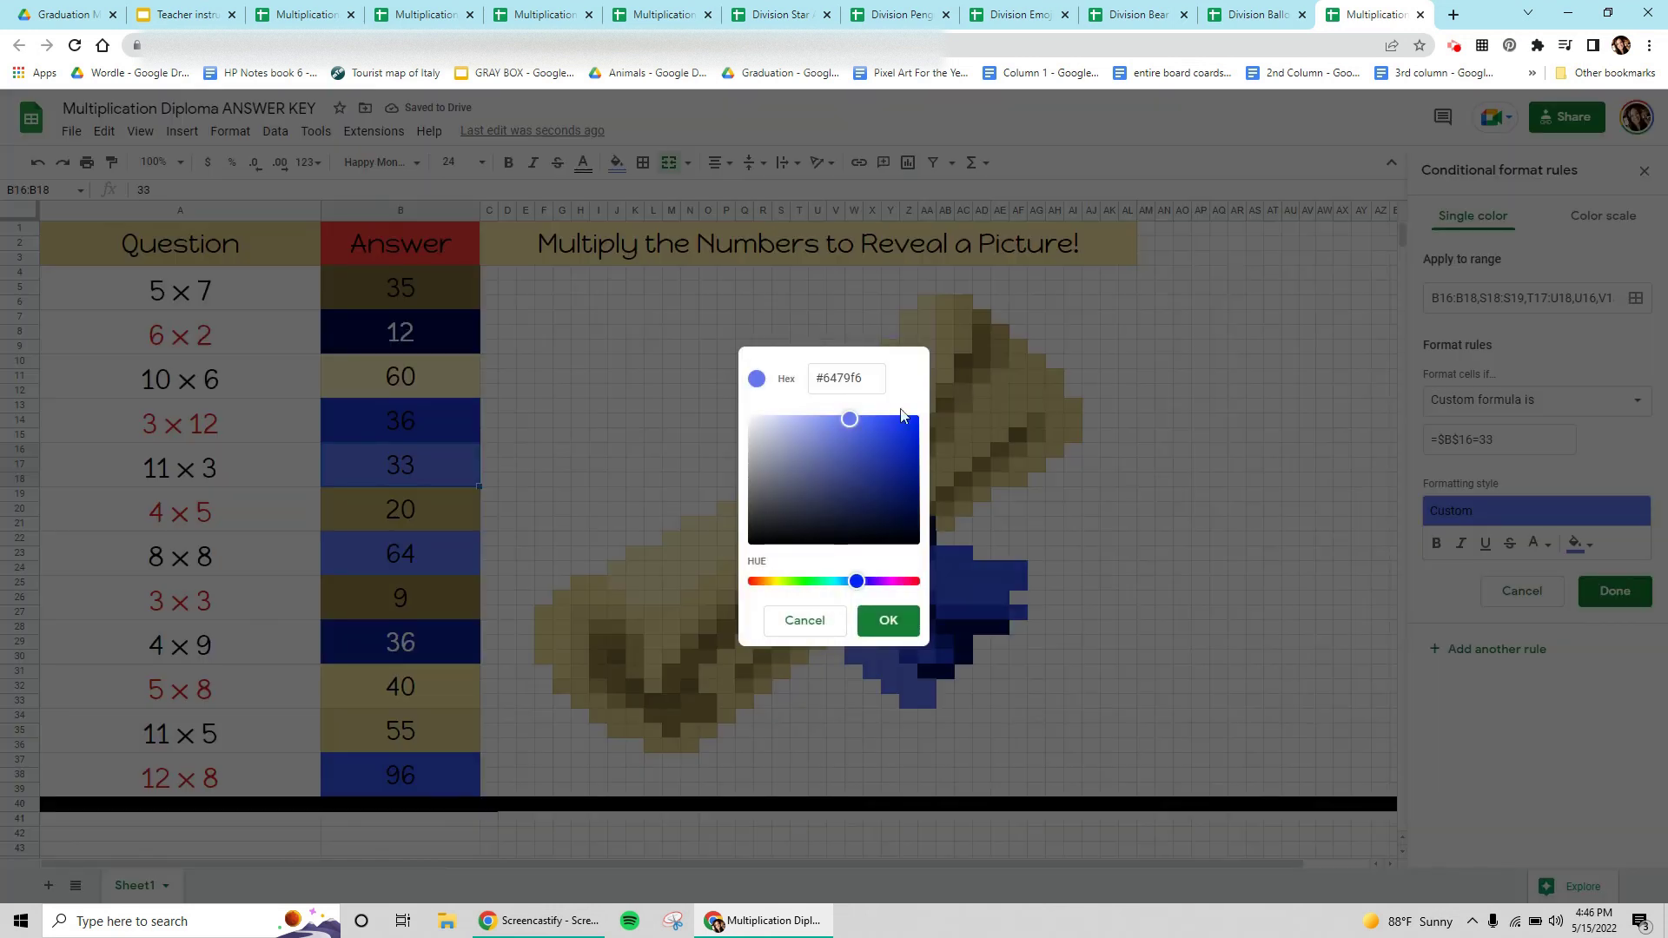
left_click_drag(854, 423, 820, 422)
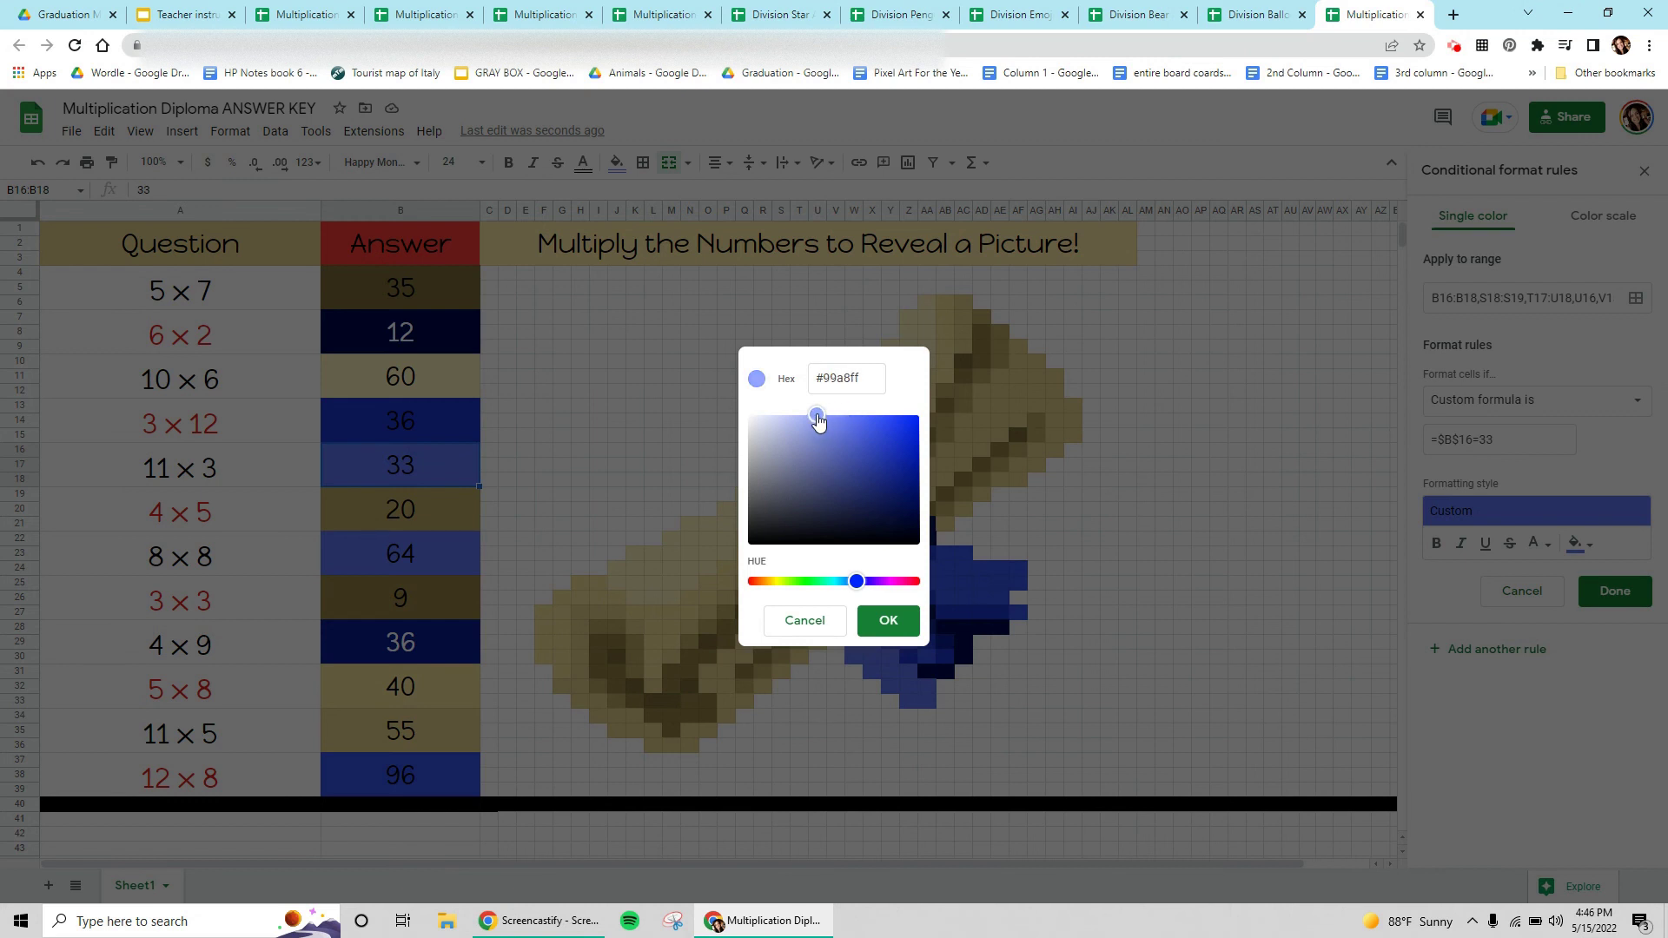
left_click(883, 622)
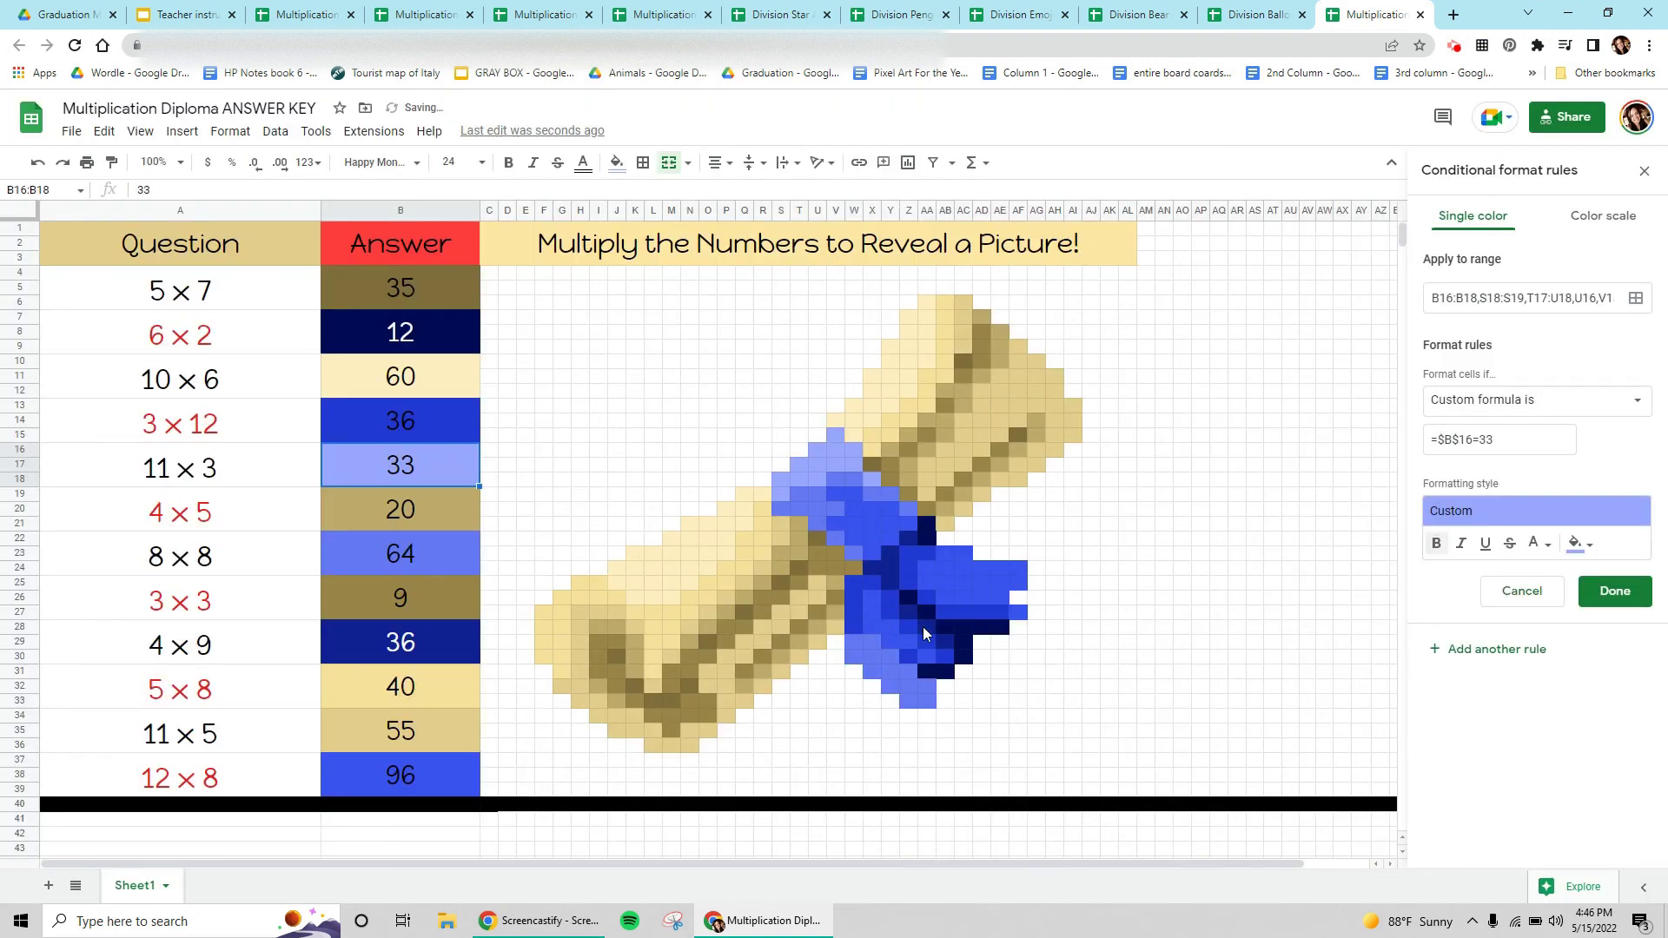
left_click(1606, 600)
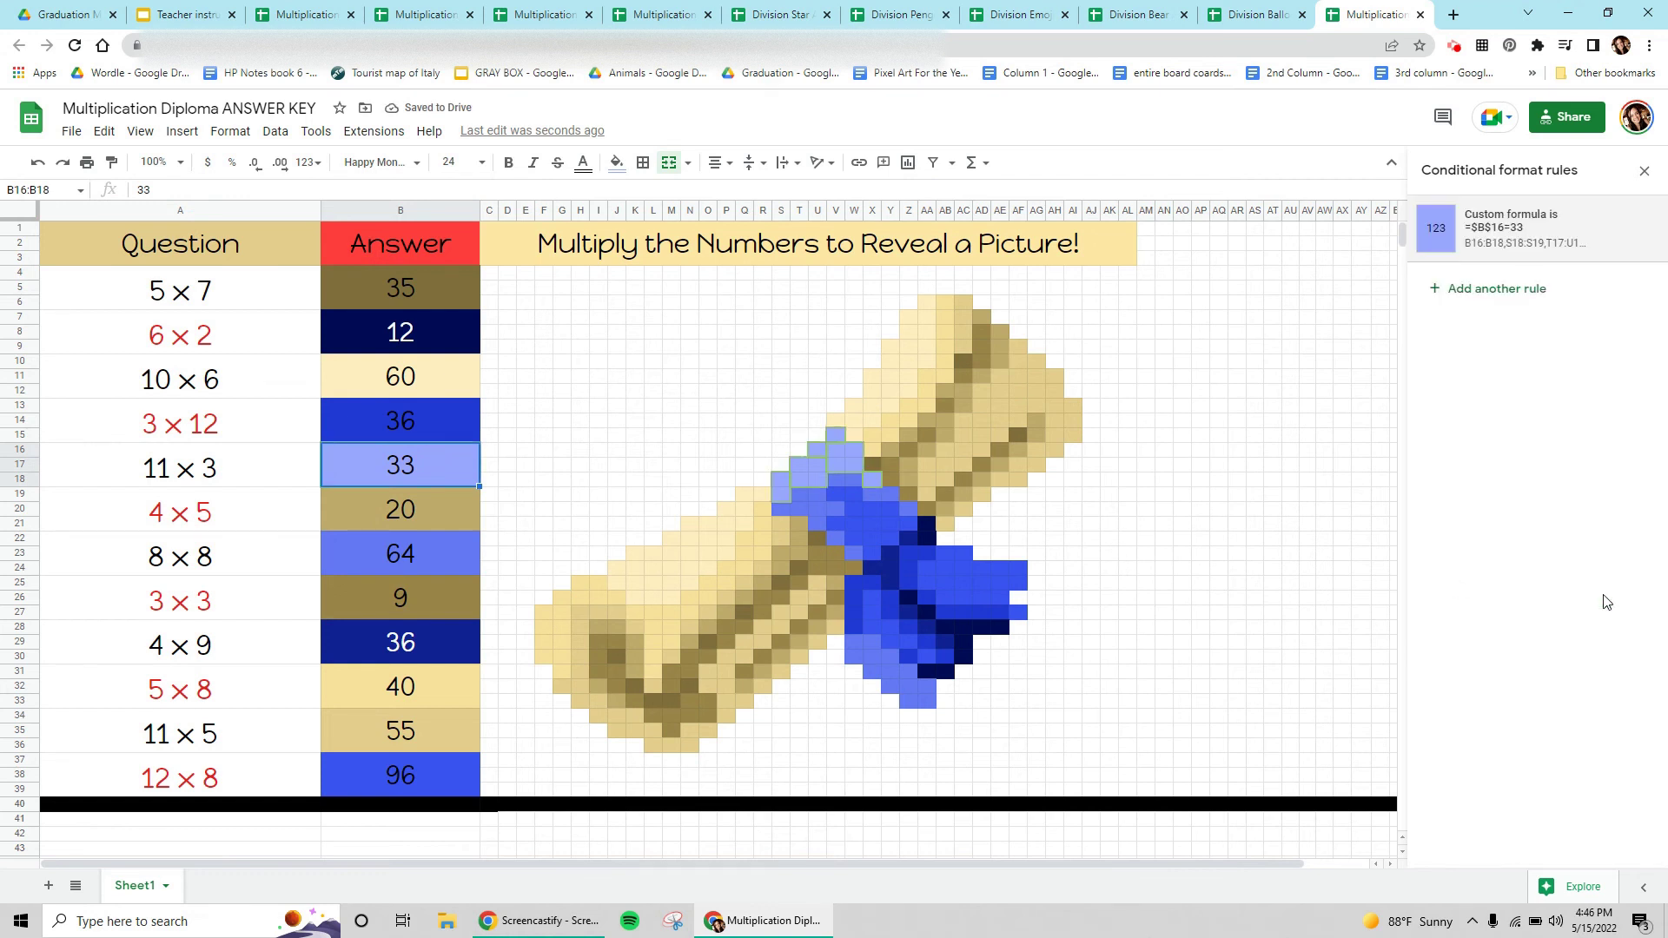
left_click(1221, 613)
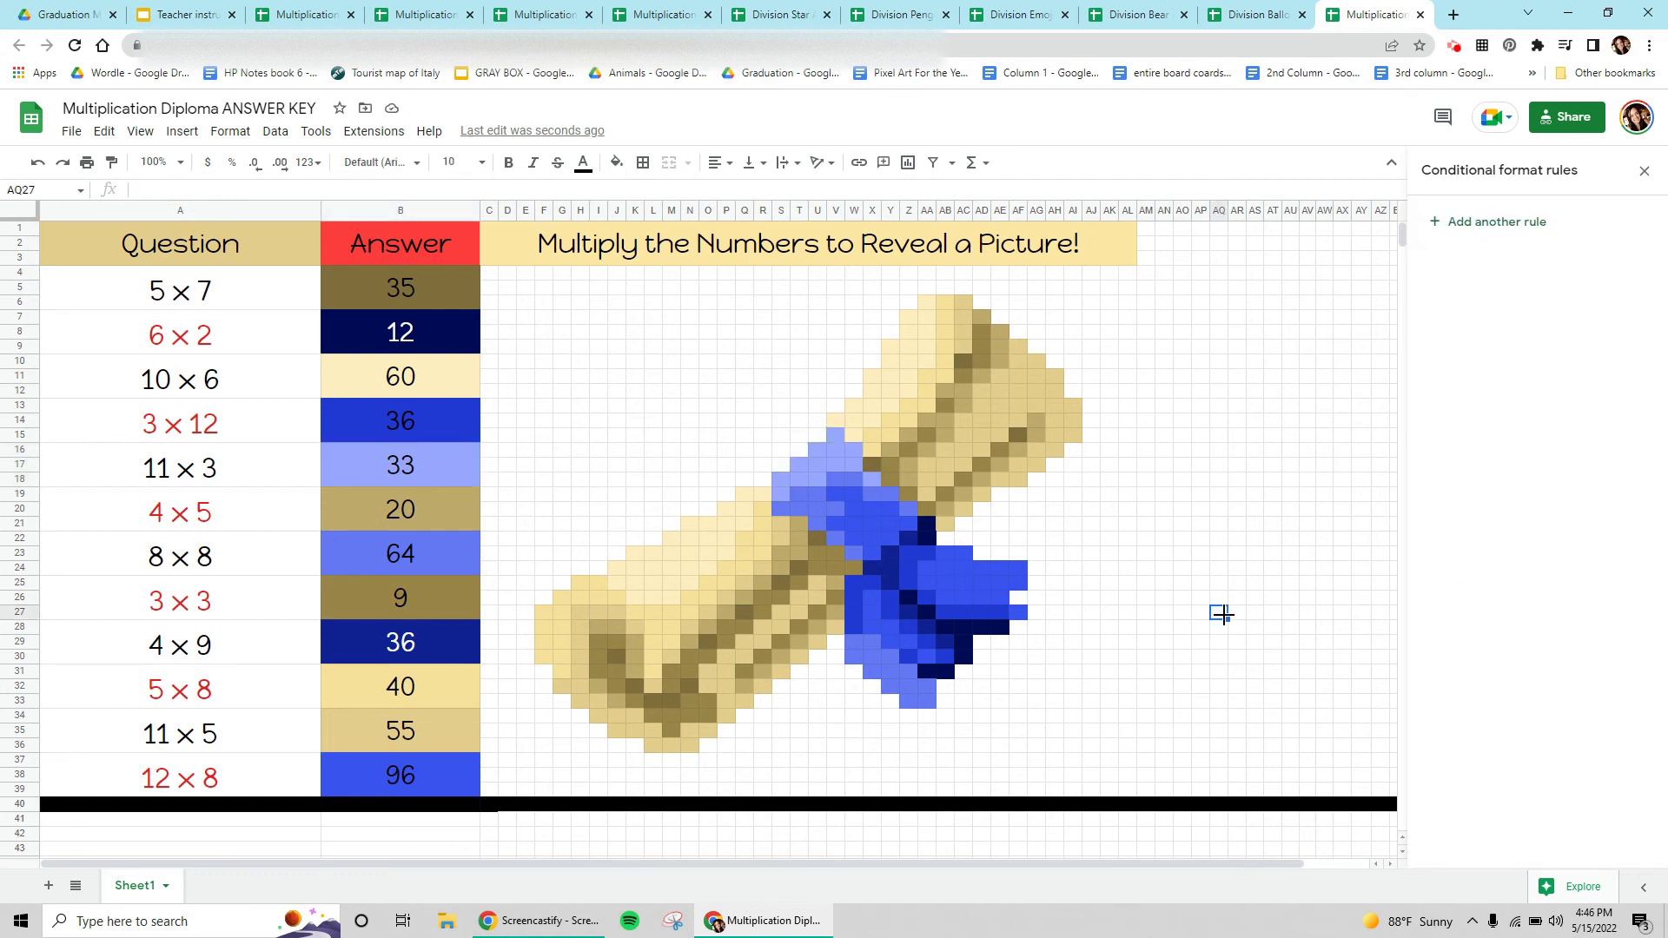
left_click(412, 782)
key("Delete")
key("Up")
key("Delete")
key("Up")
key("Delete")
key("Up")
key("Delete")
key("Up")
key("Delete")
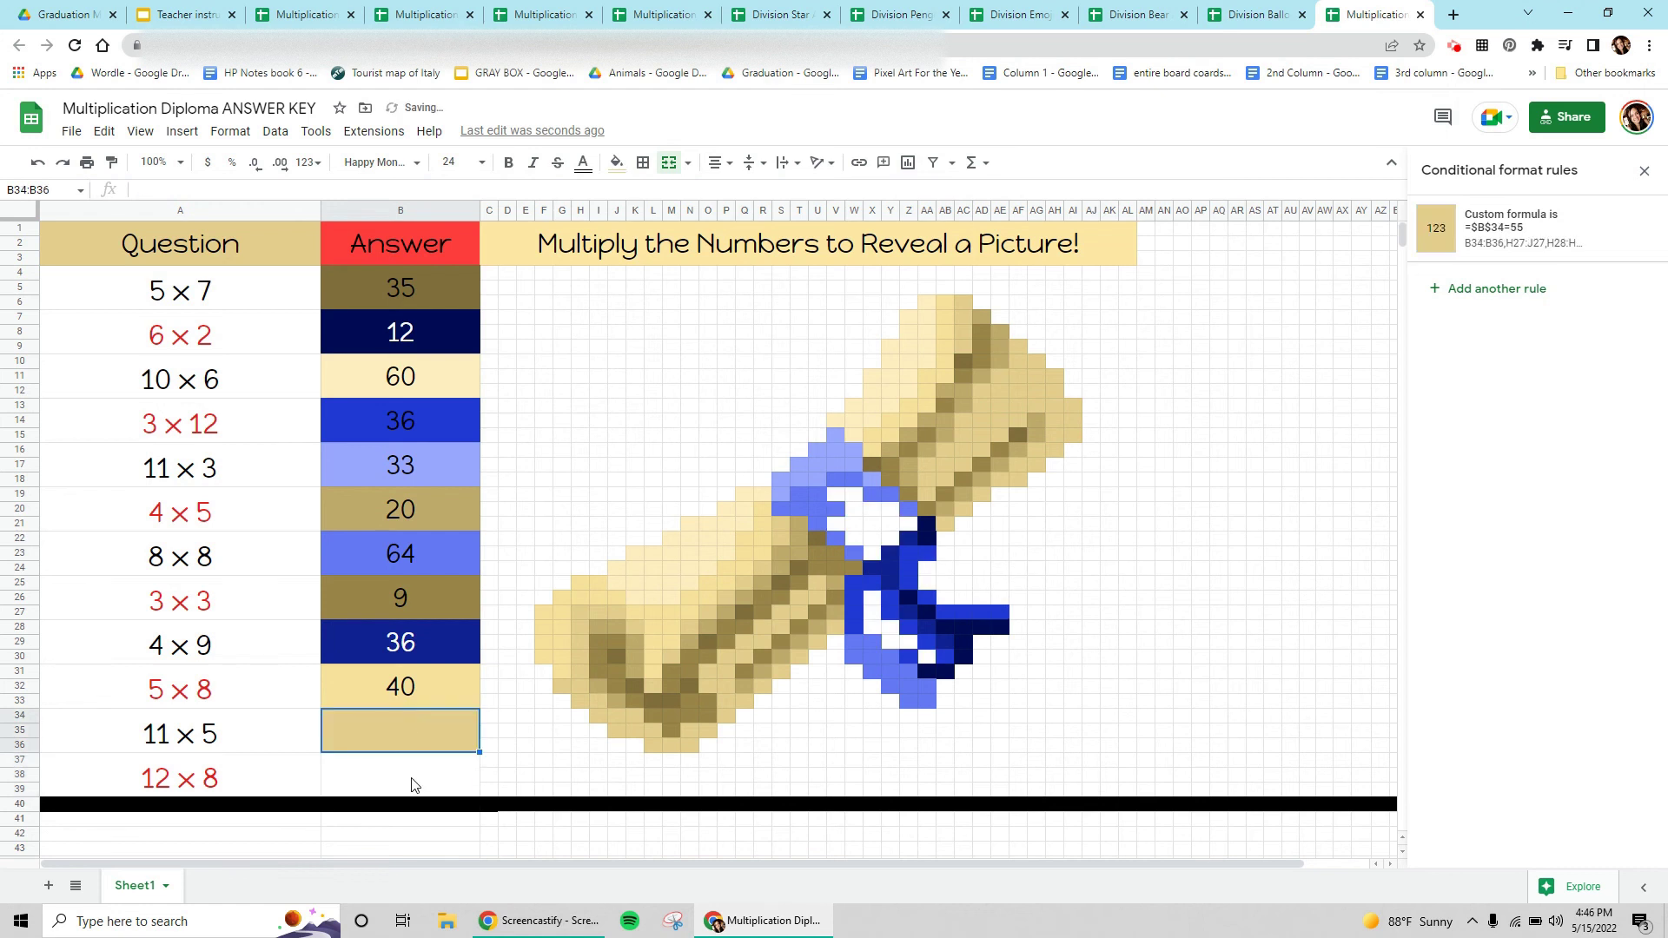
key("Up")
key("Delete")
key("Up")
key("Delete")
key("Up")
key("Delete")
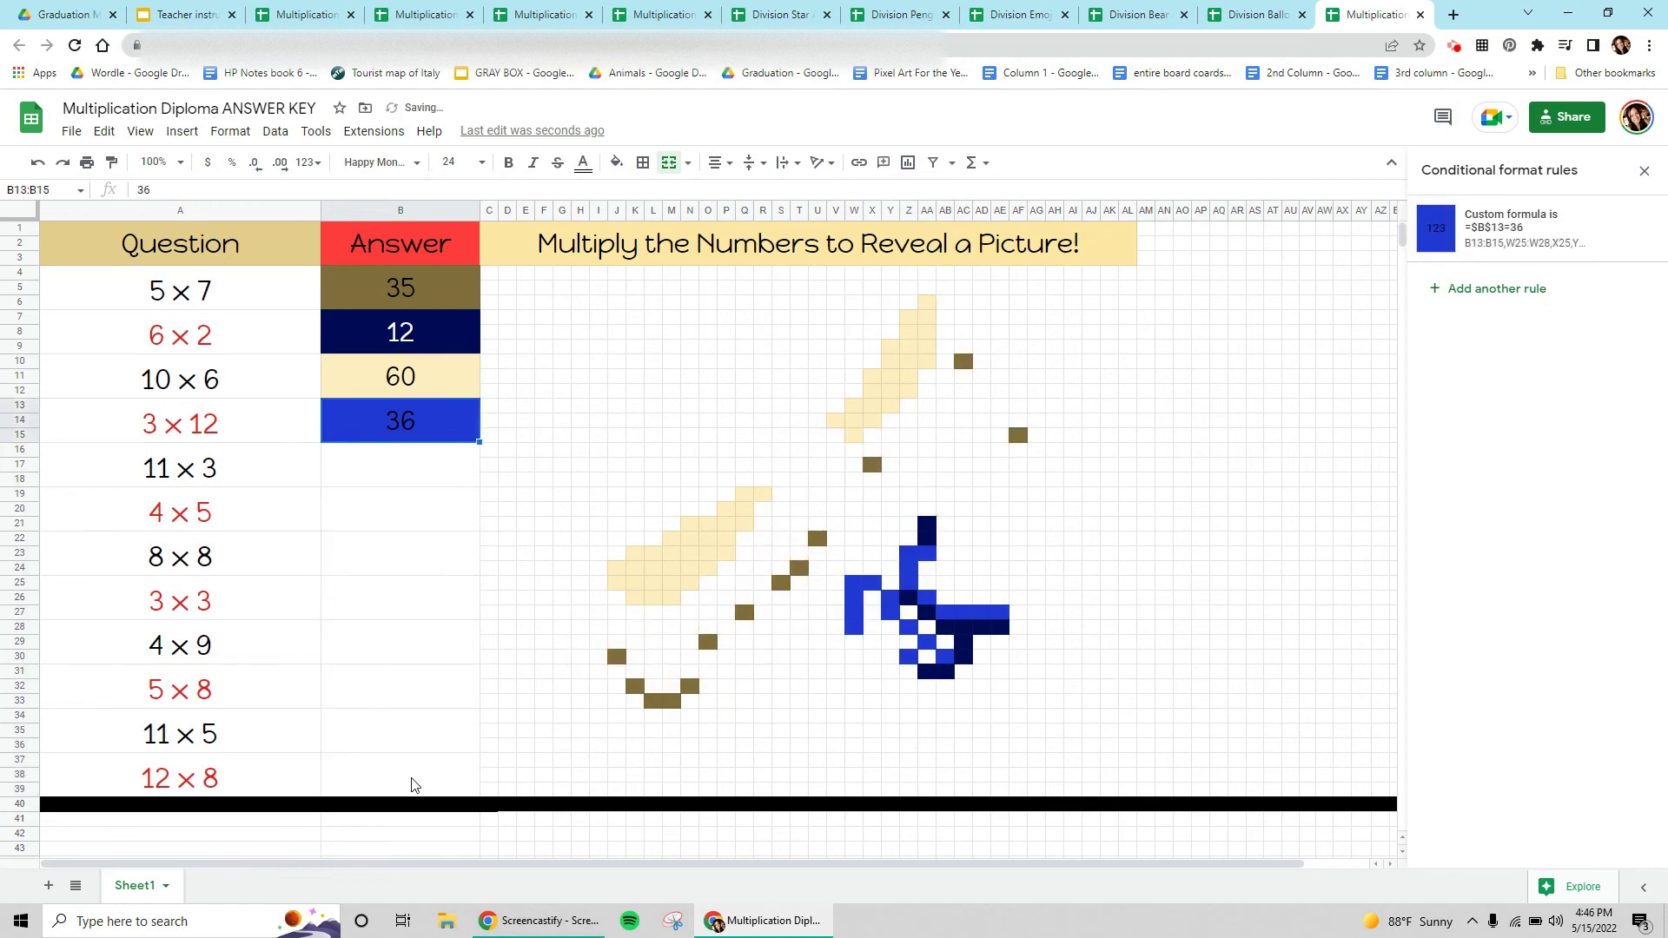
key("Up")
key("Delete")
key("Up")
key("Delete")
key("Up")
key("Delete")
key("Up")
key("Delete")
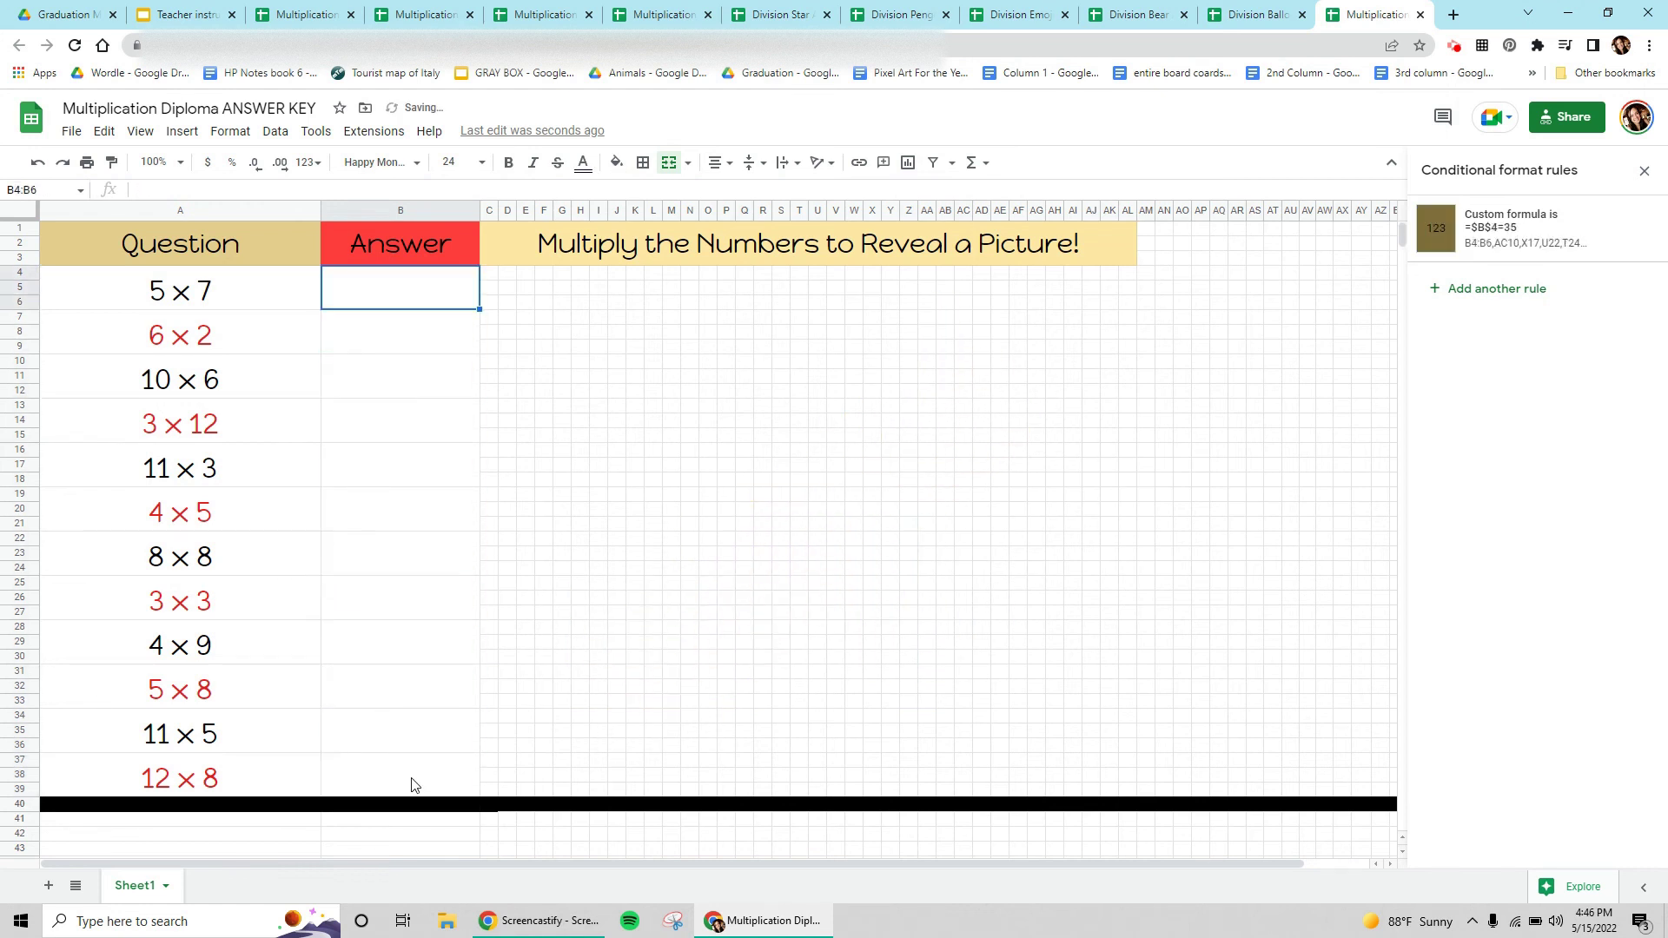
key("ctrl+z")
key("ctrl+z")
key("ctrl+z")
key("ctrl+z")
key("ctrl+z")
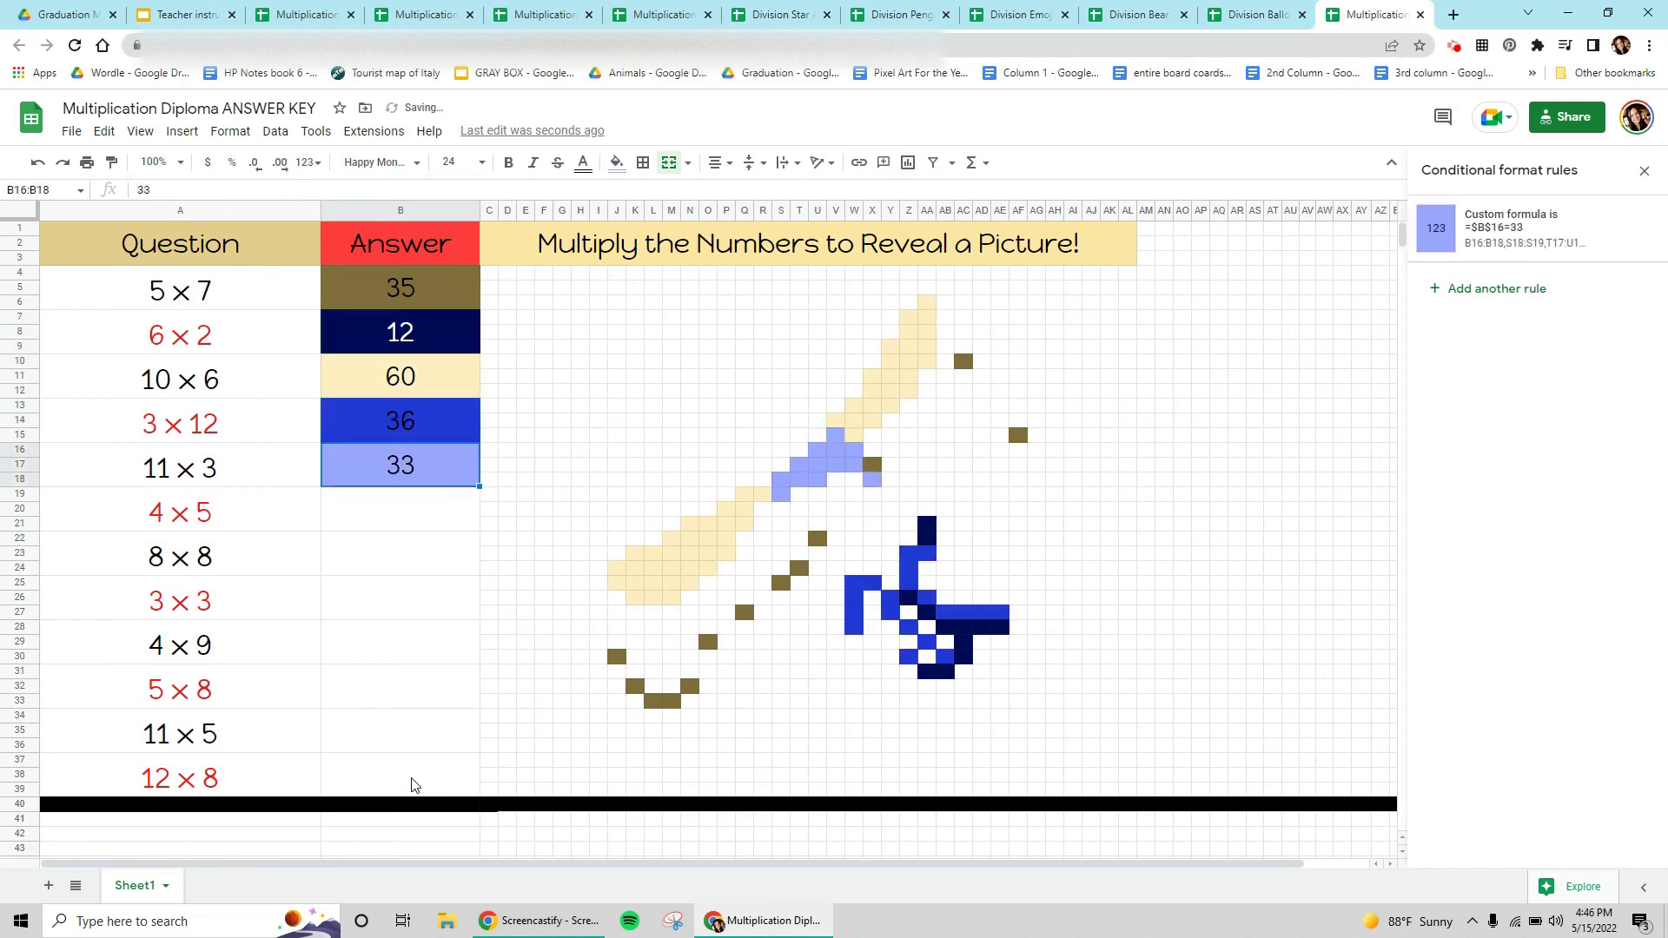
key("ctrl+z")
key("ctrl+z")
key("ctrl+z")
key("ctrl+z")
key("ctrl+z")
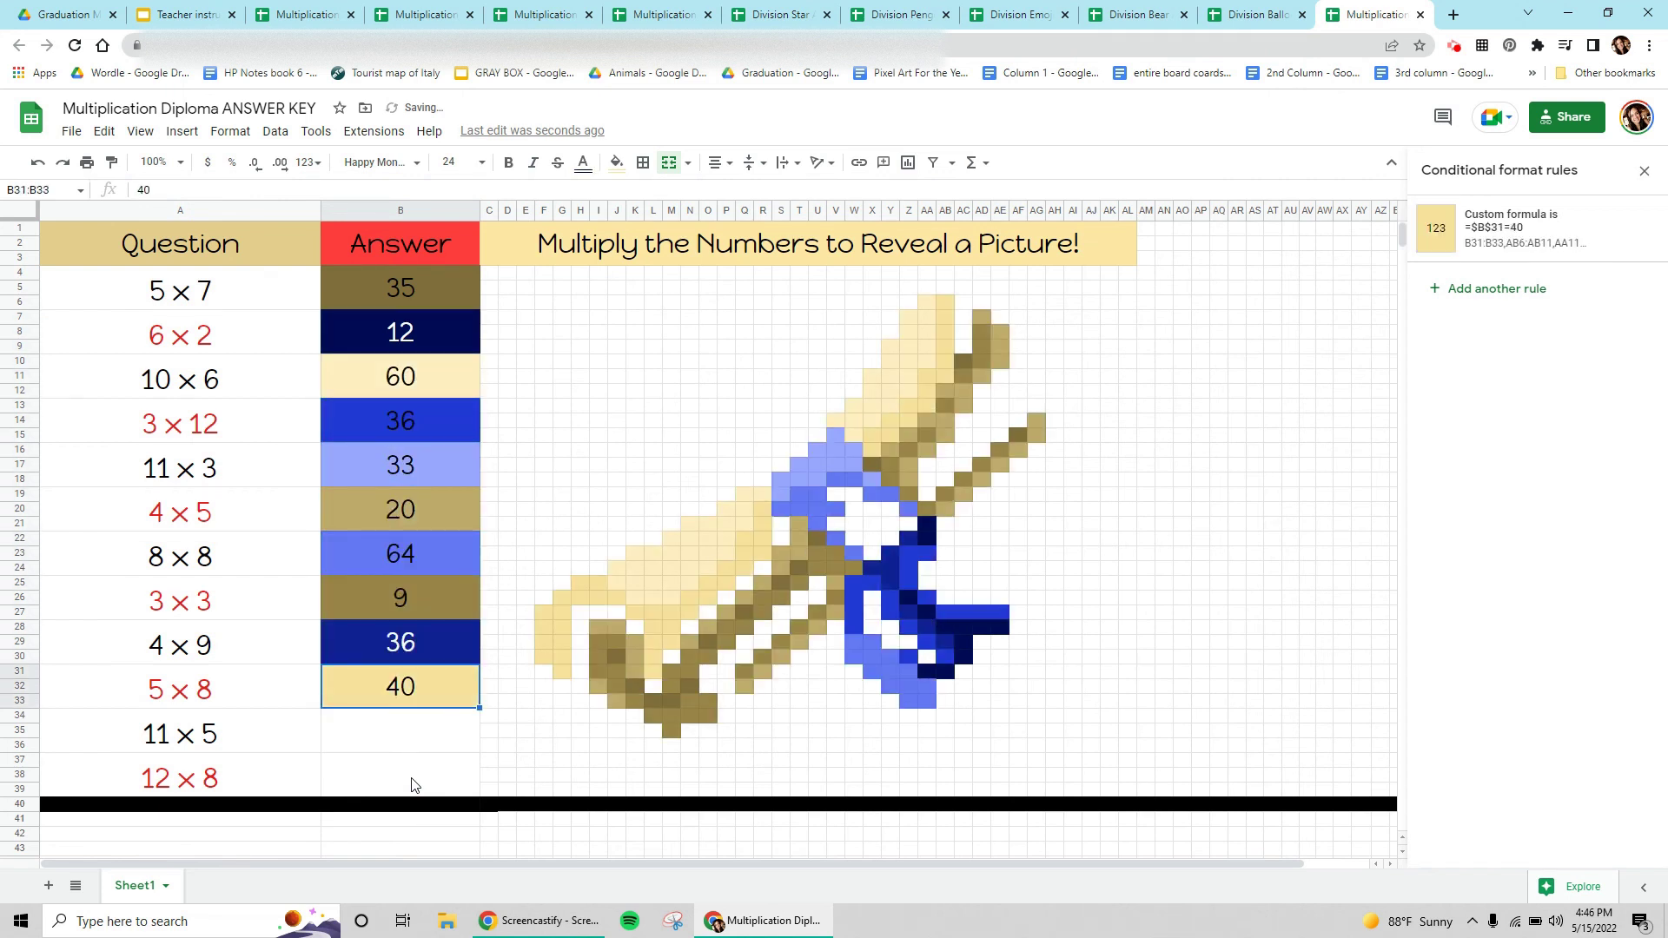
key("ctrl+z")
key("ctrl+z")
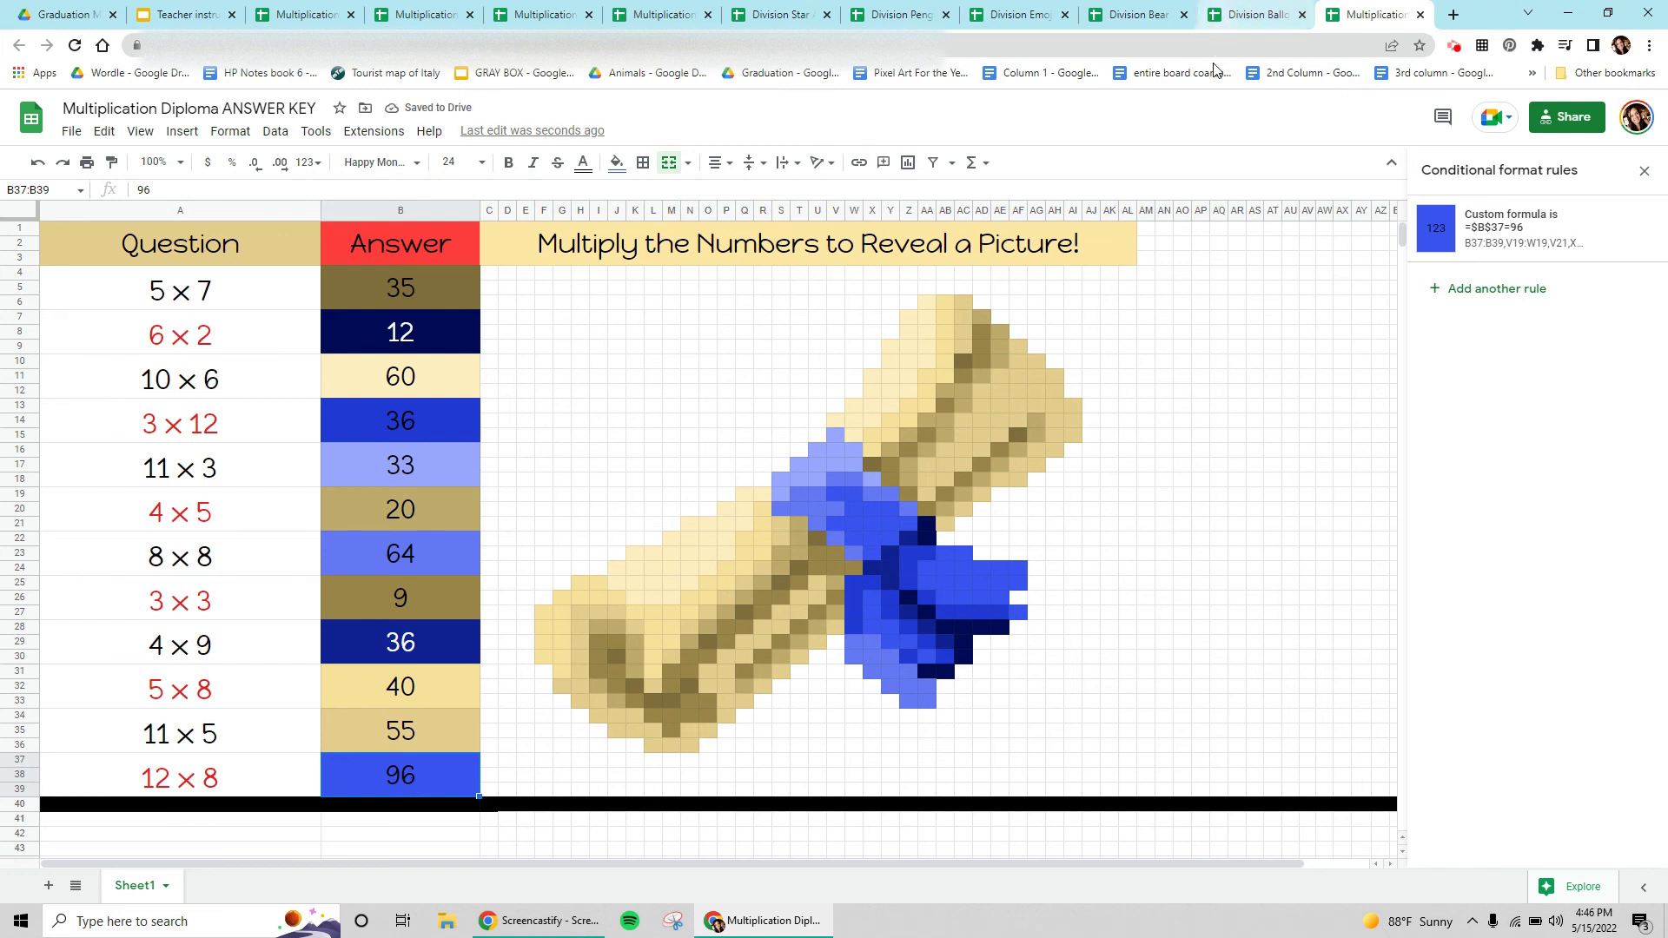
left_click(1256, 14)
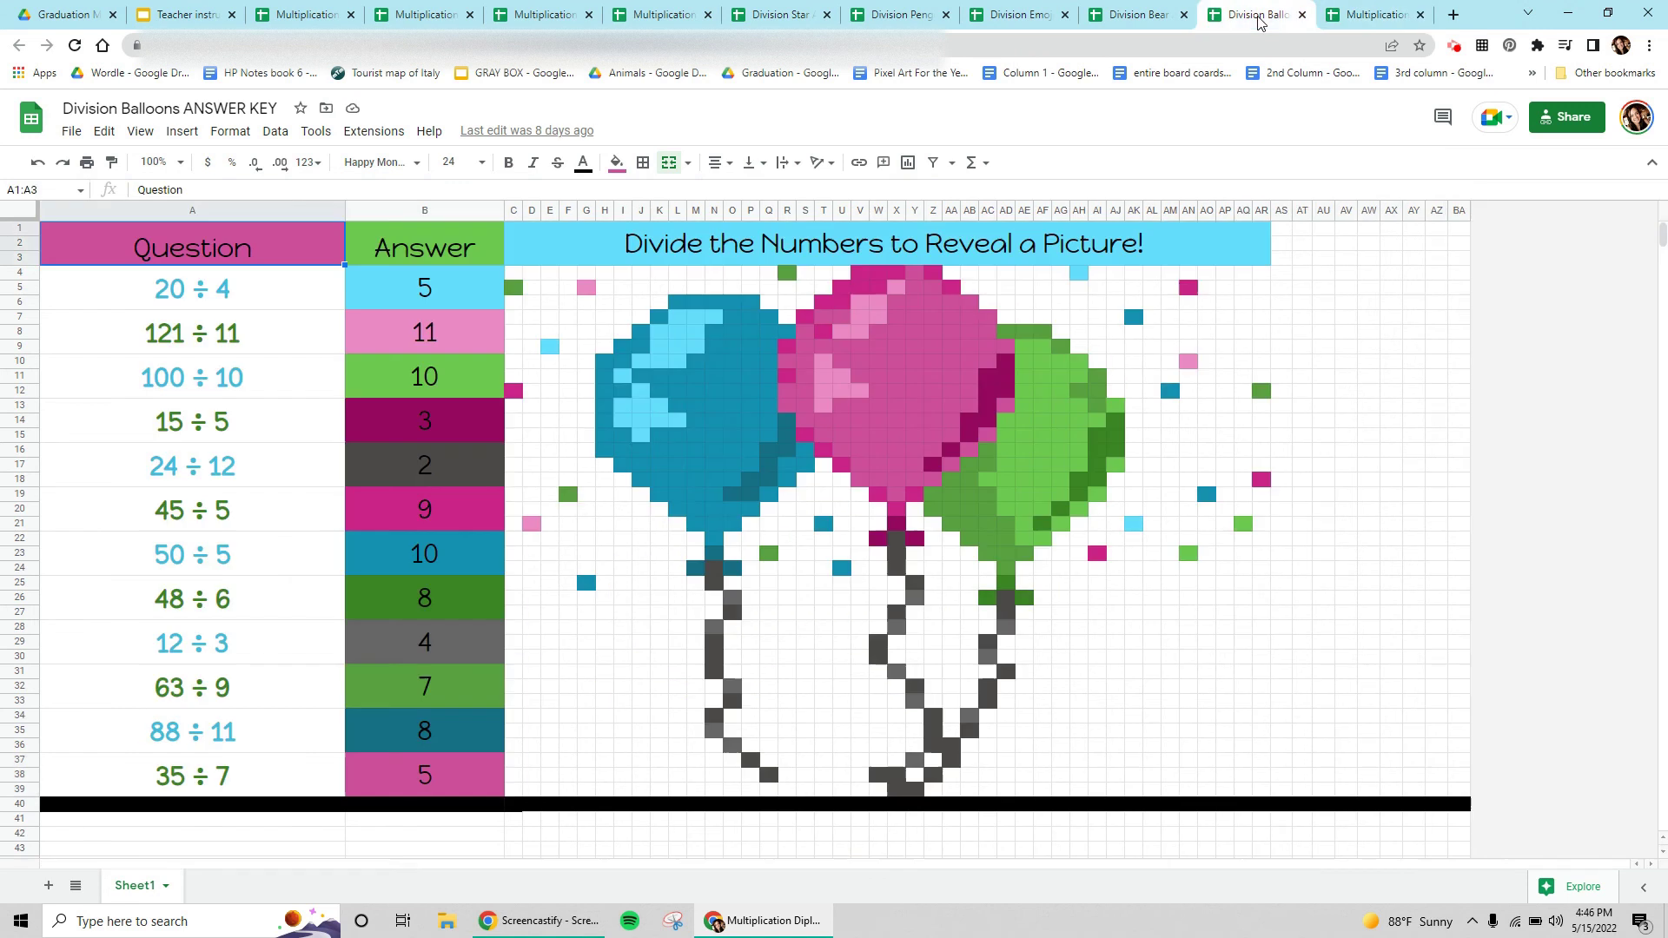
left_click(1143, 14)
left_click(1017, 14)
left_click(892, 11)
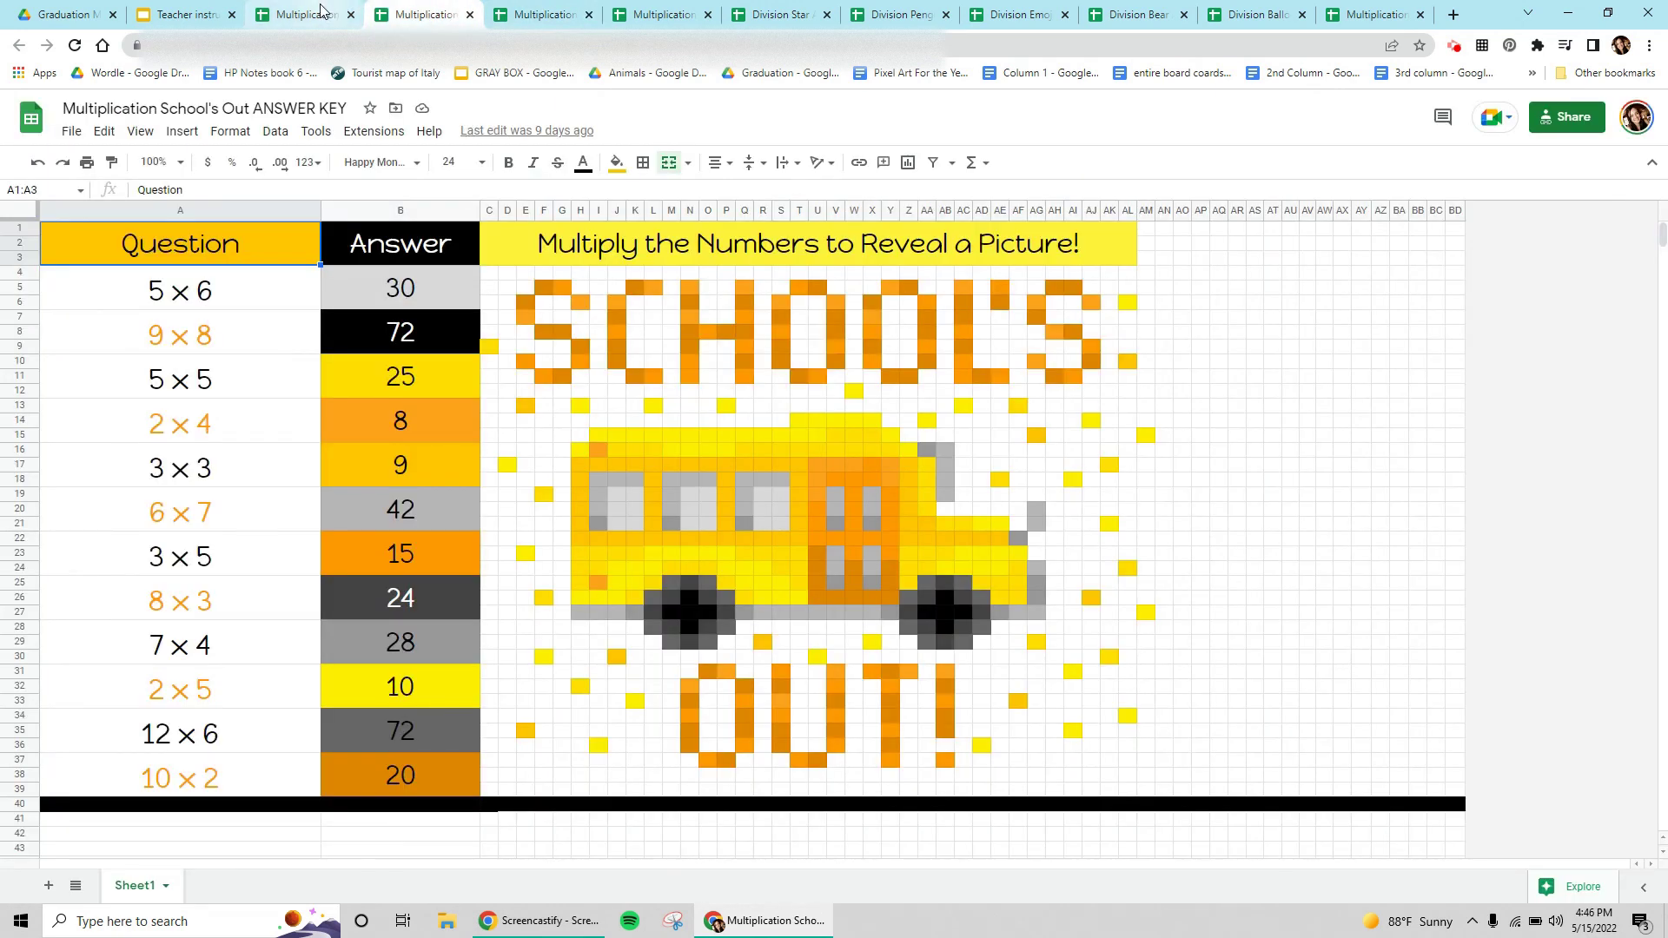
left_click(322, 10)
left_click(430, 15)
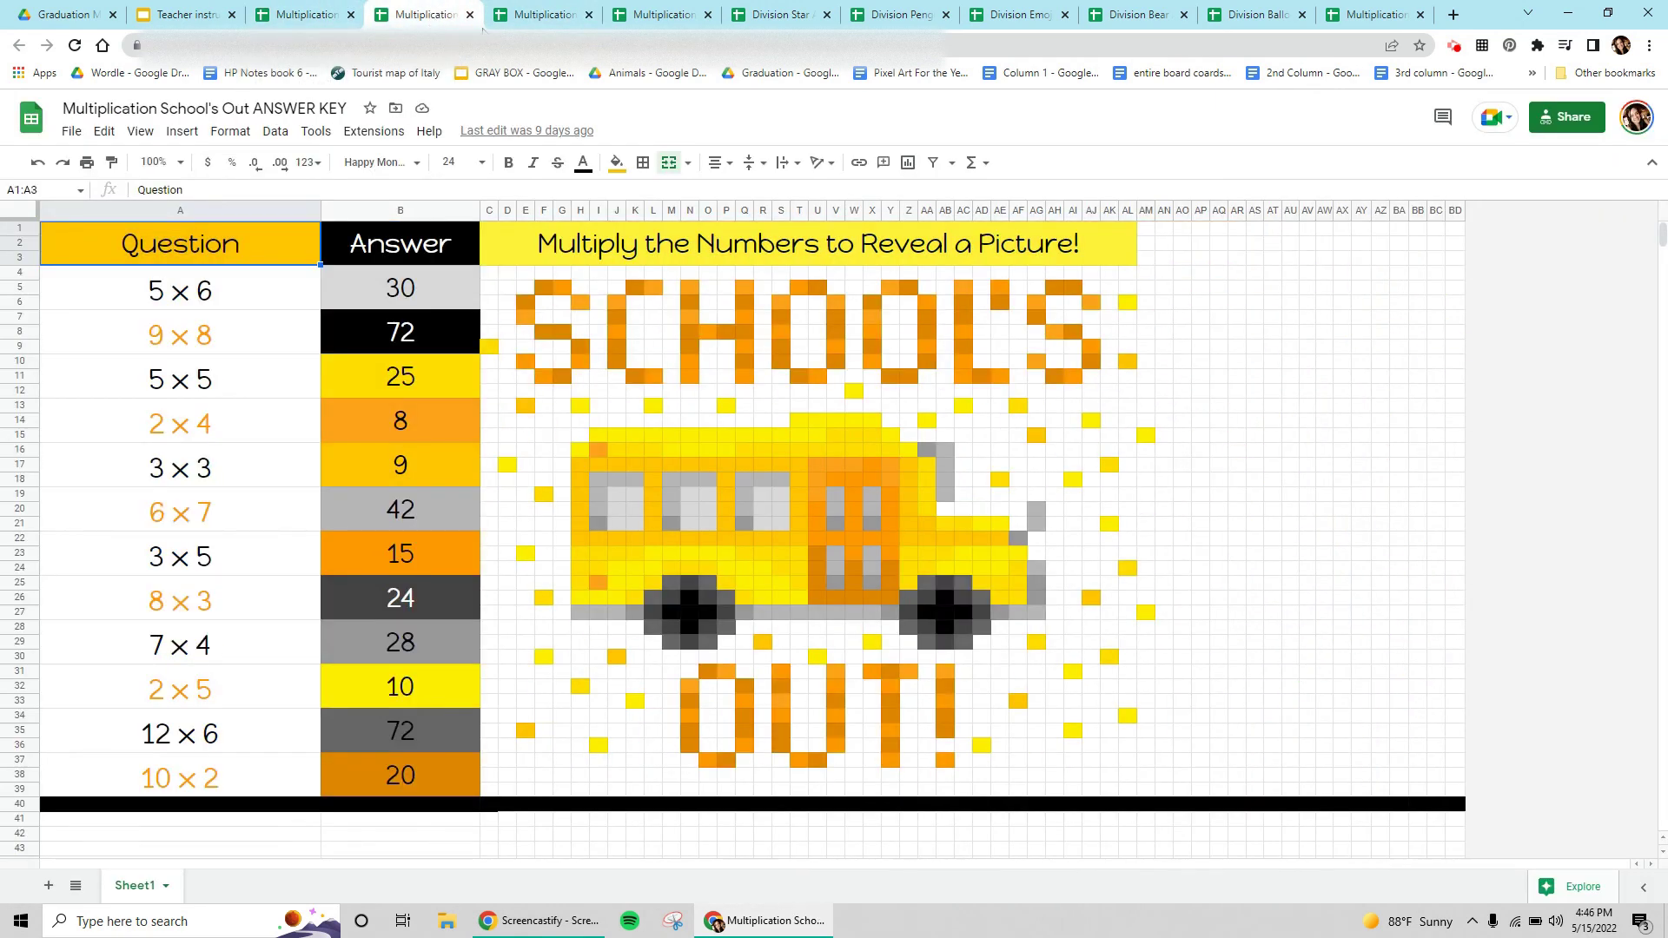
left_click(535, 15)
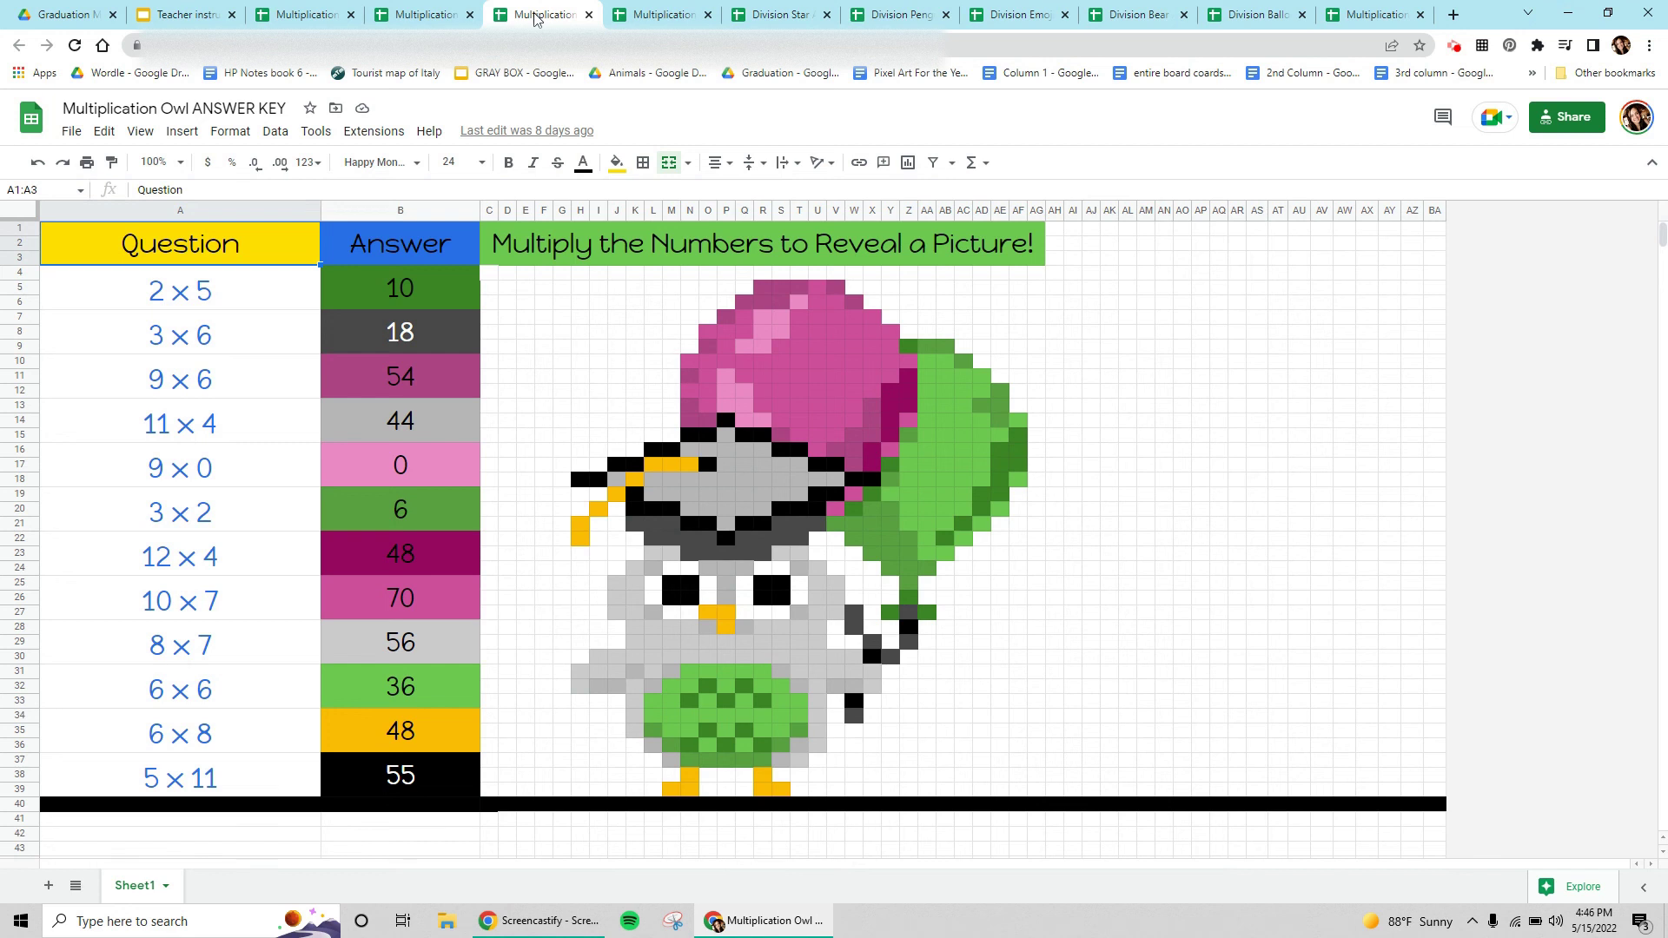
left_click(640, 9)
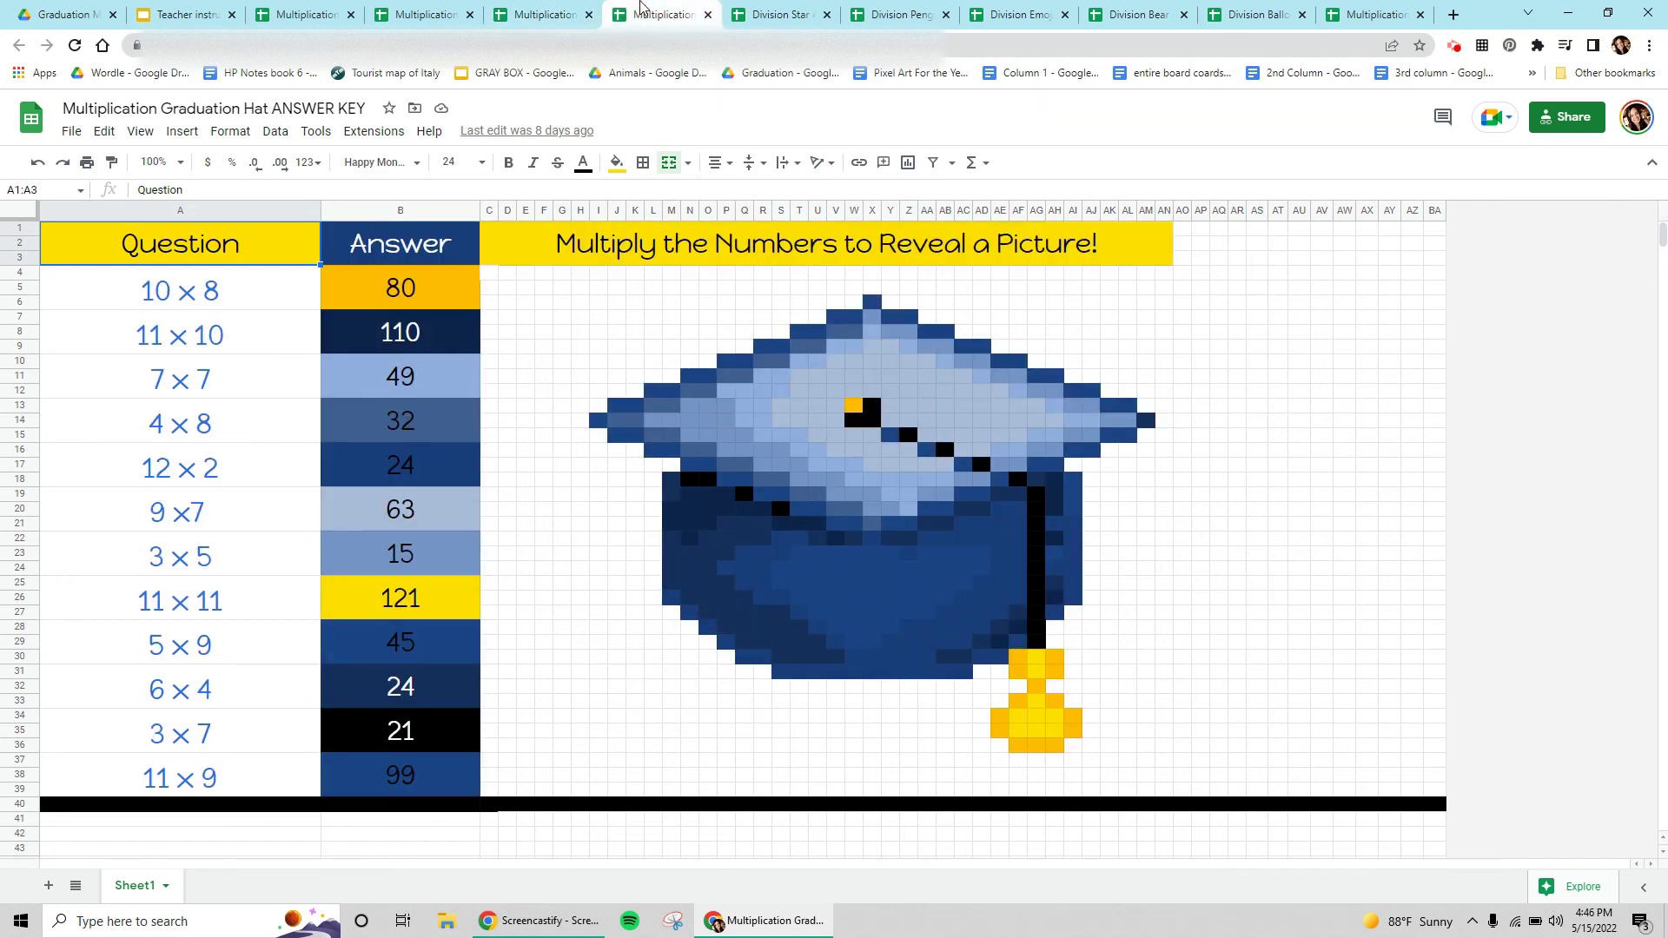
left_click(775, 14)
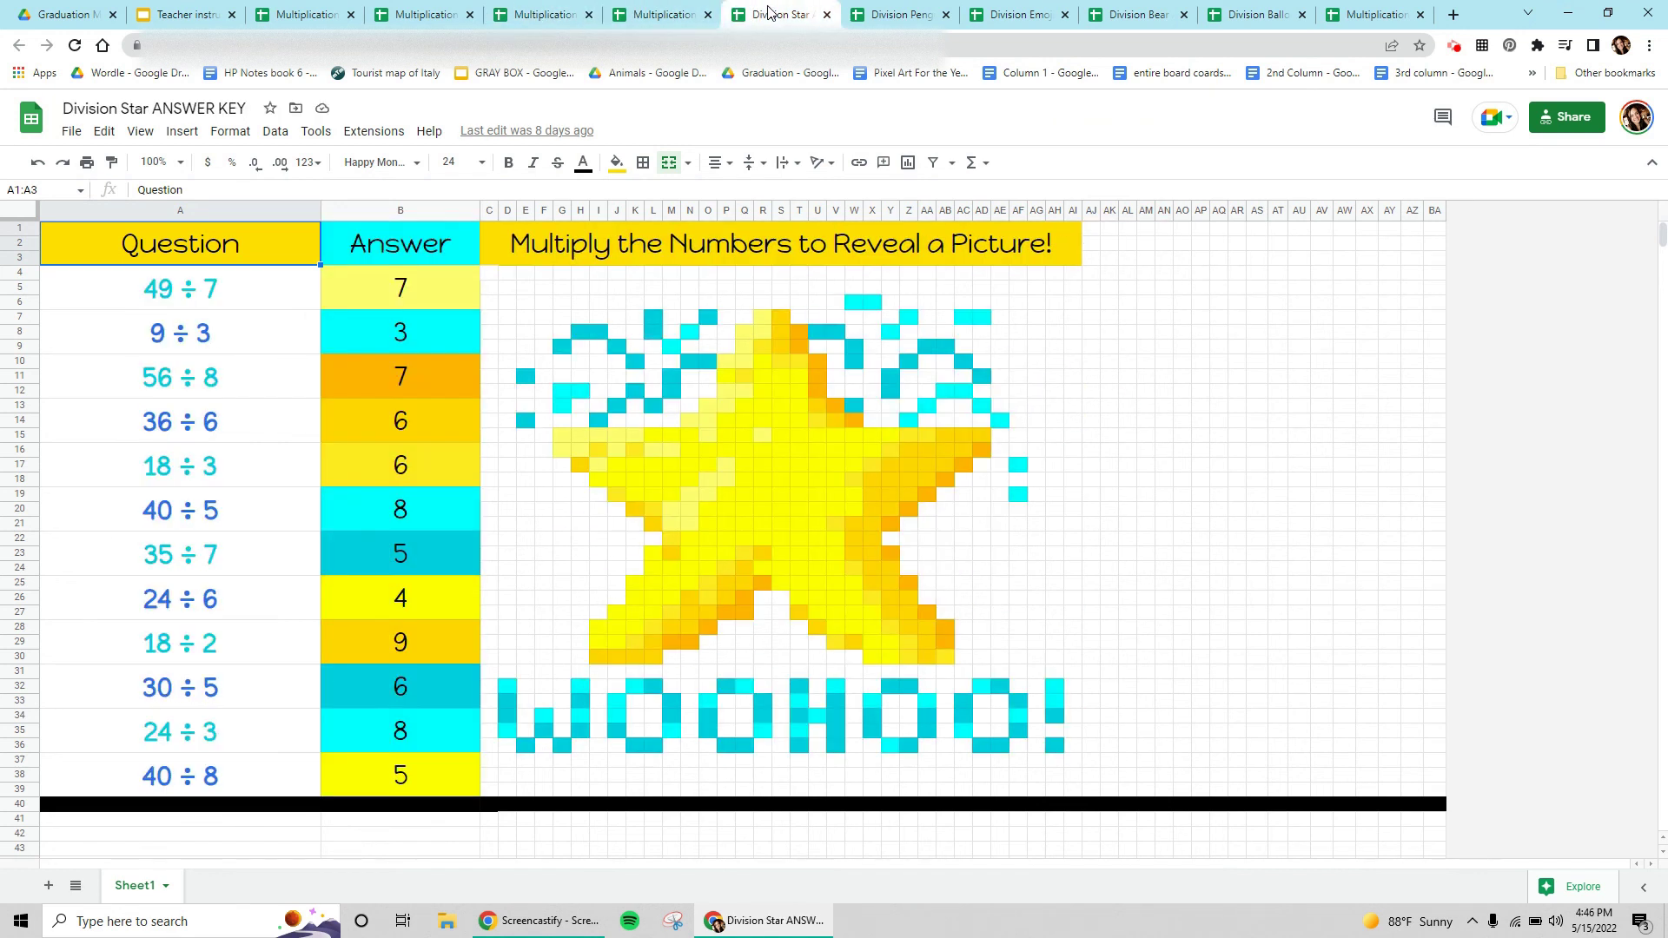
left_click(1370, 10)
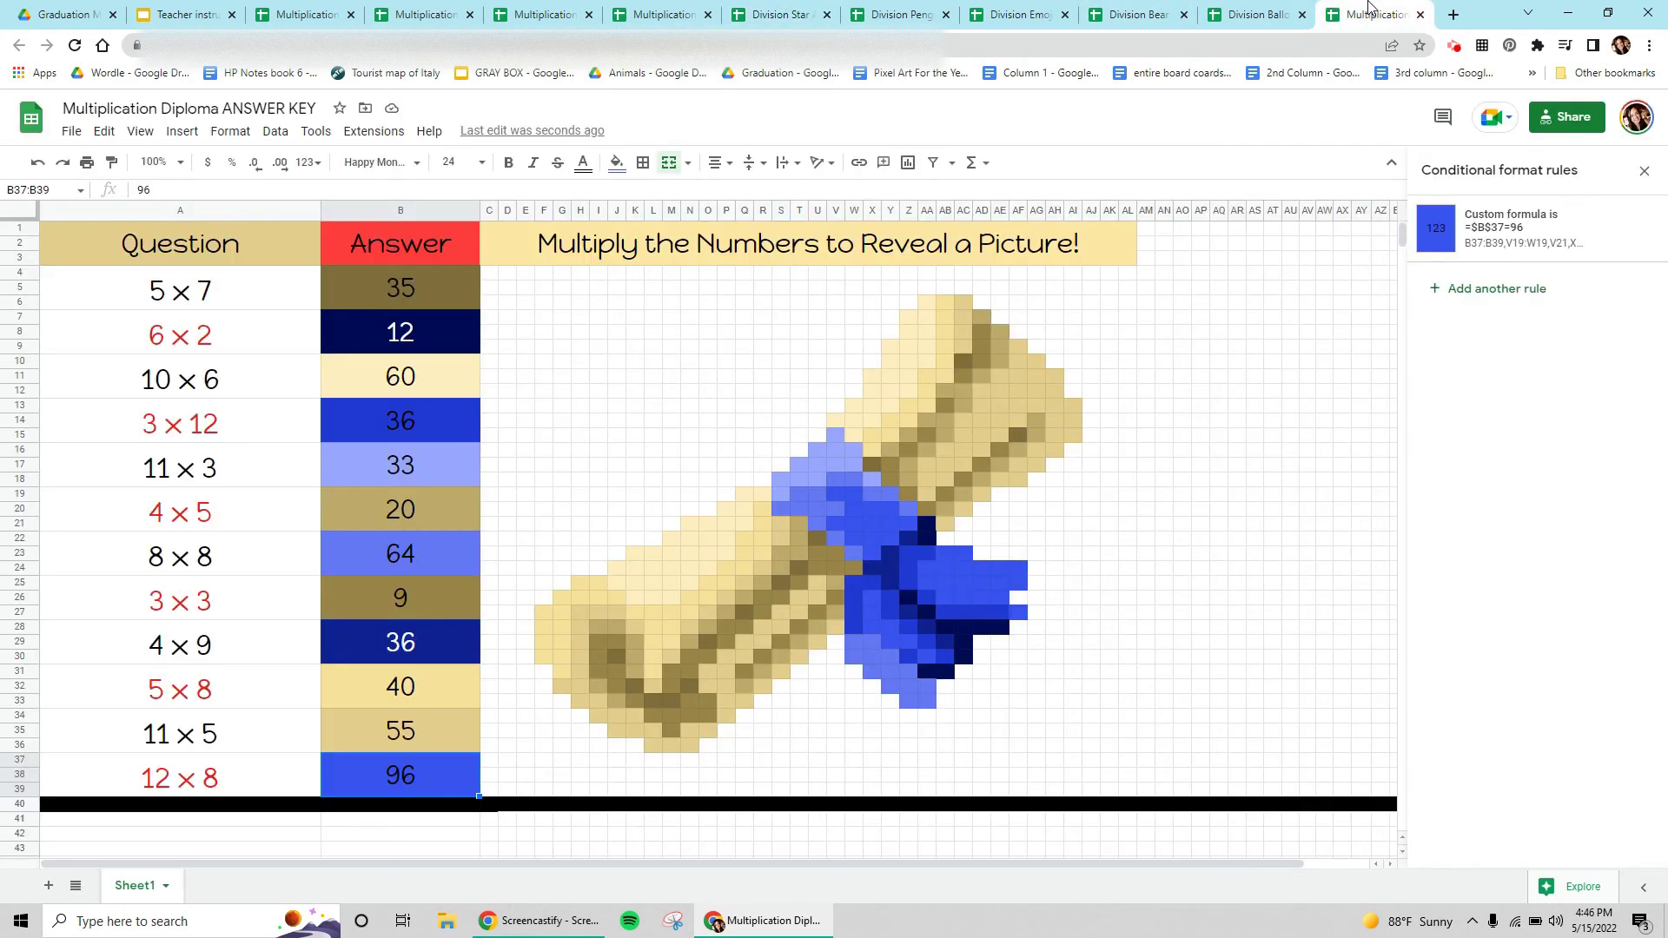